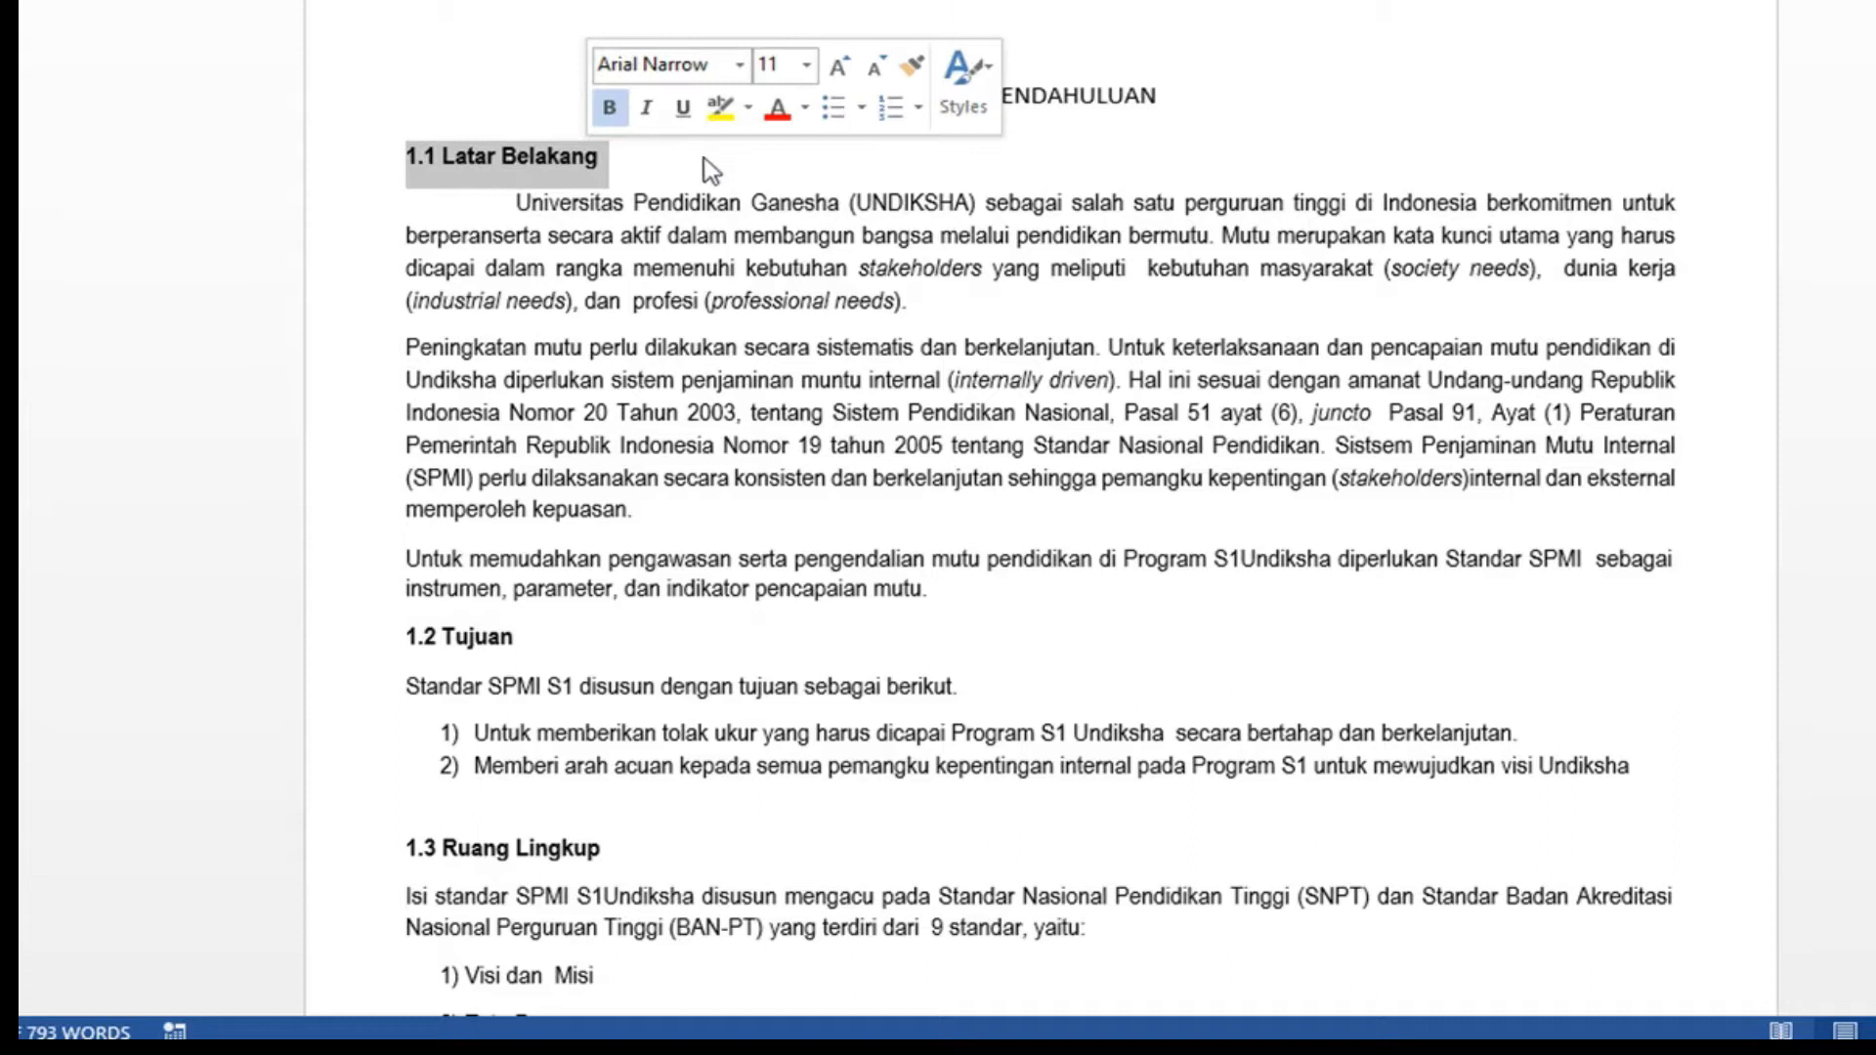
Step: Examine the BAB I PENDAHULUAN chapter title and its numbered subheadings, from 1.1 Latar Belakang through 1.5 Landasan Yuridis
{"action": "left_click", "coordinate": [672, 168]}
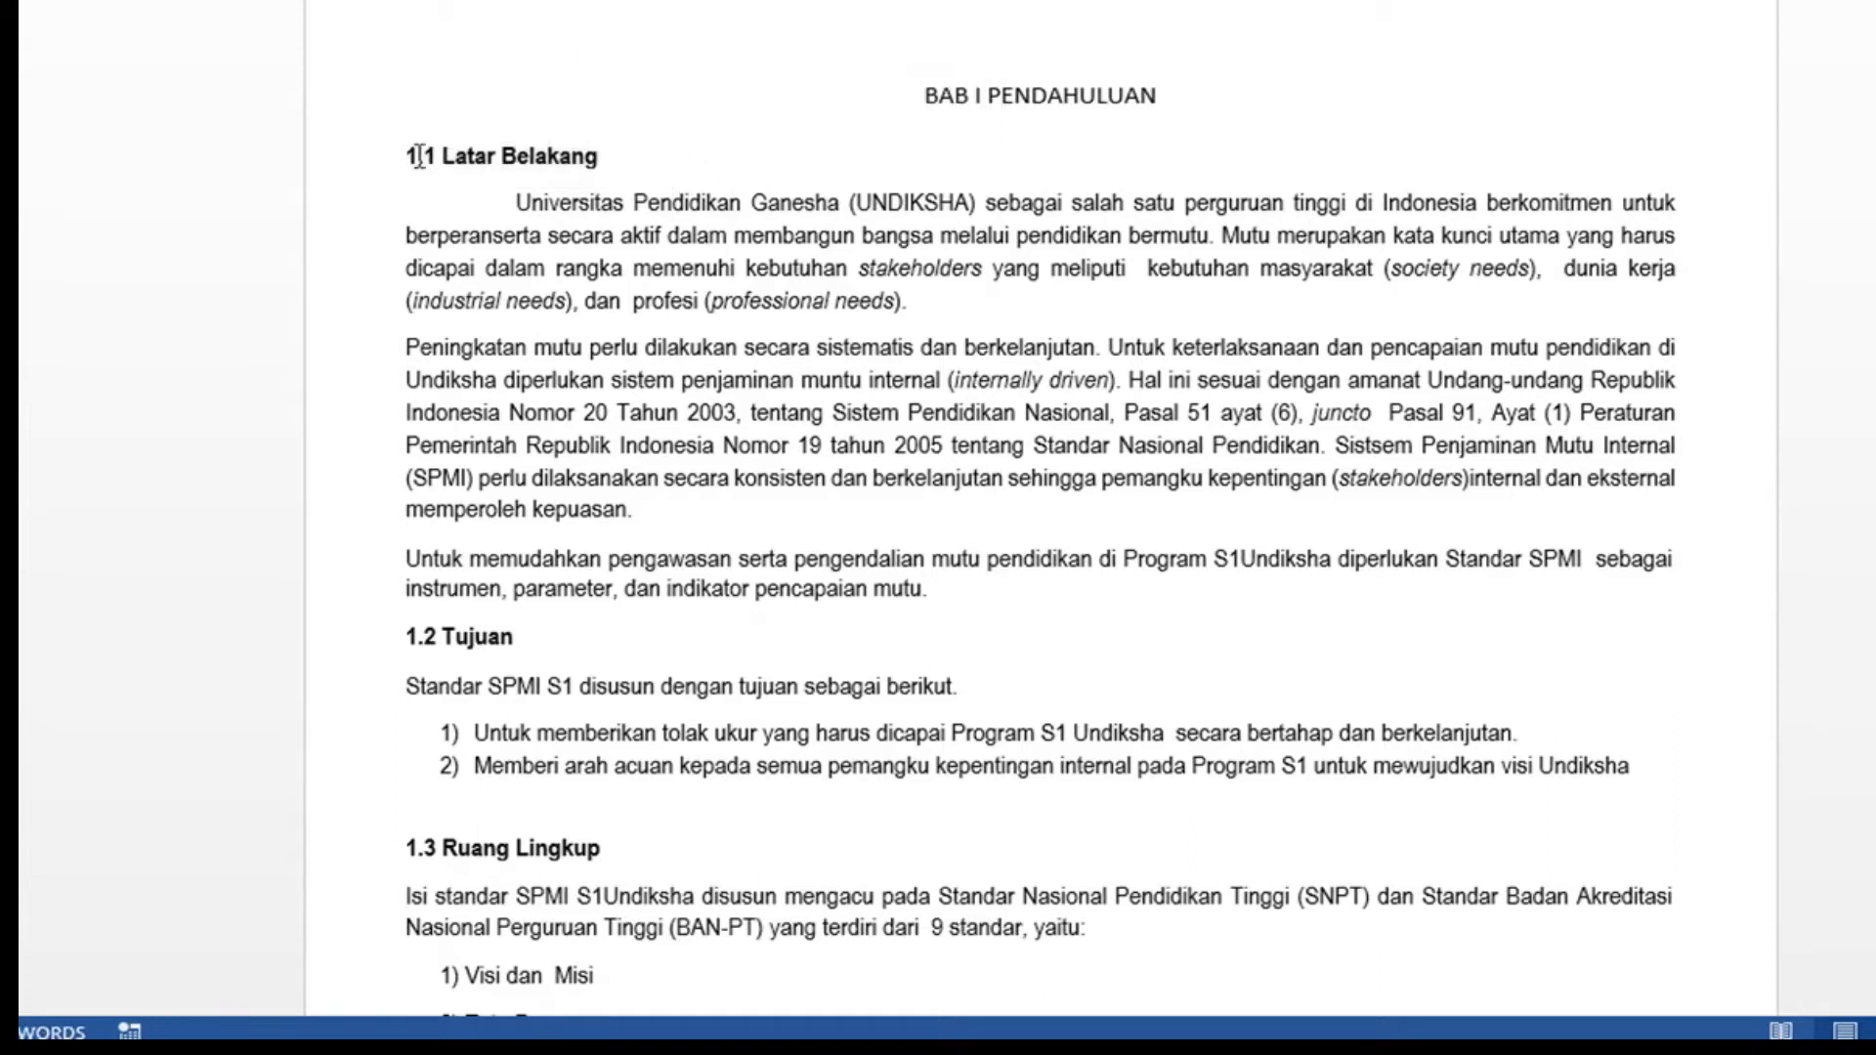
{"action": "left_click_drag", "start_coordinate": [406, 156], "coordinate": [572, 152]}
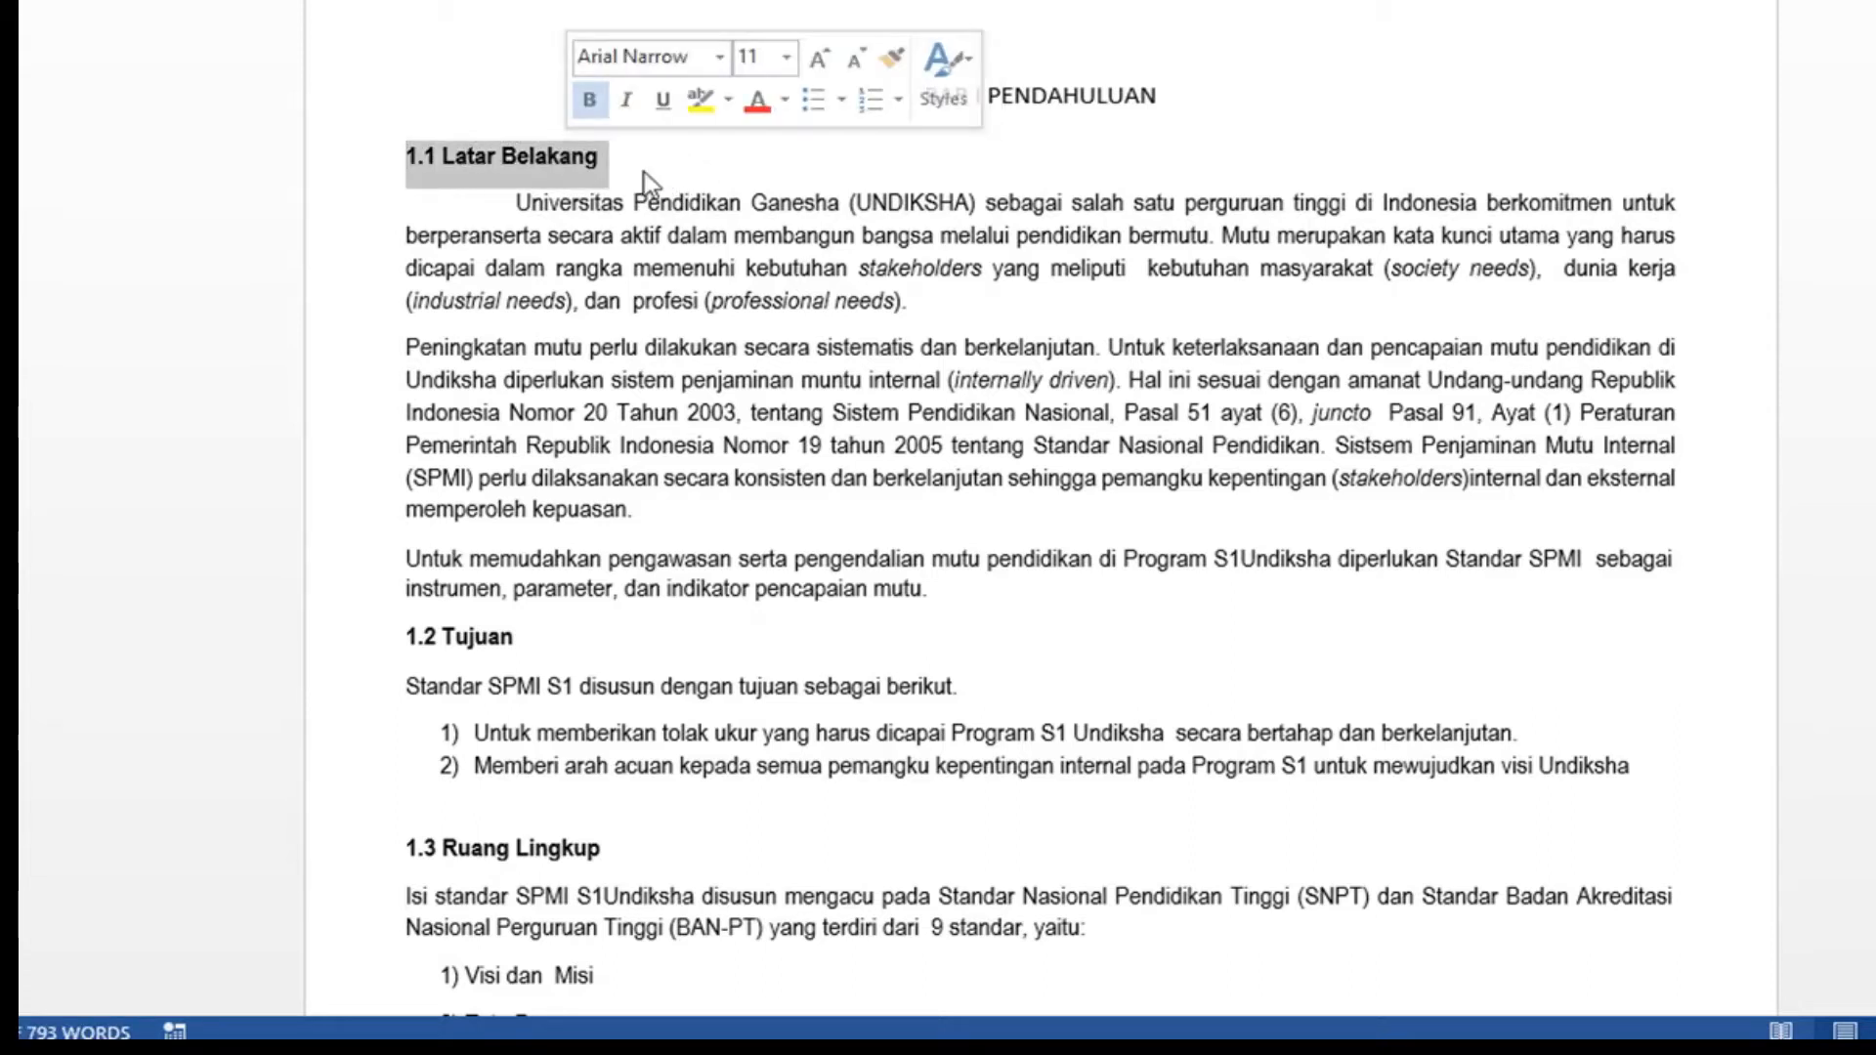
{"action": "left_click", "coordinate": [1045, 94]}
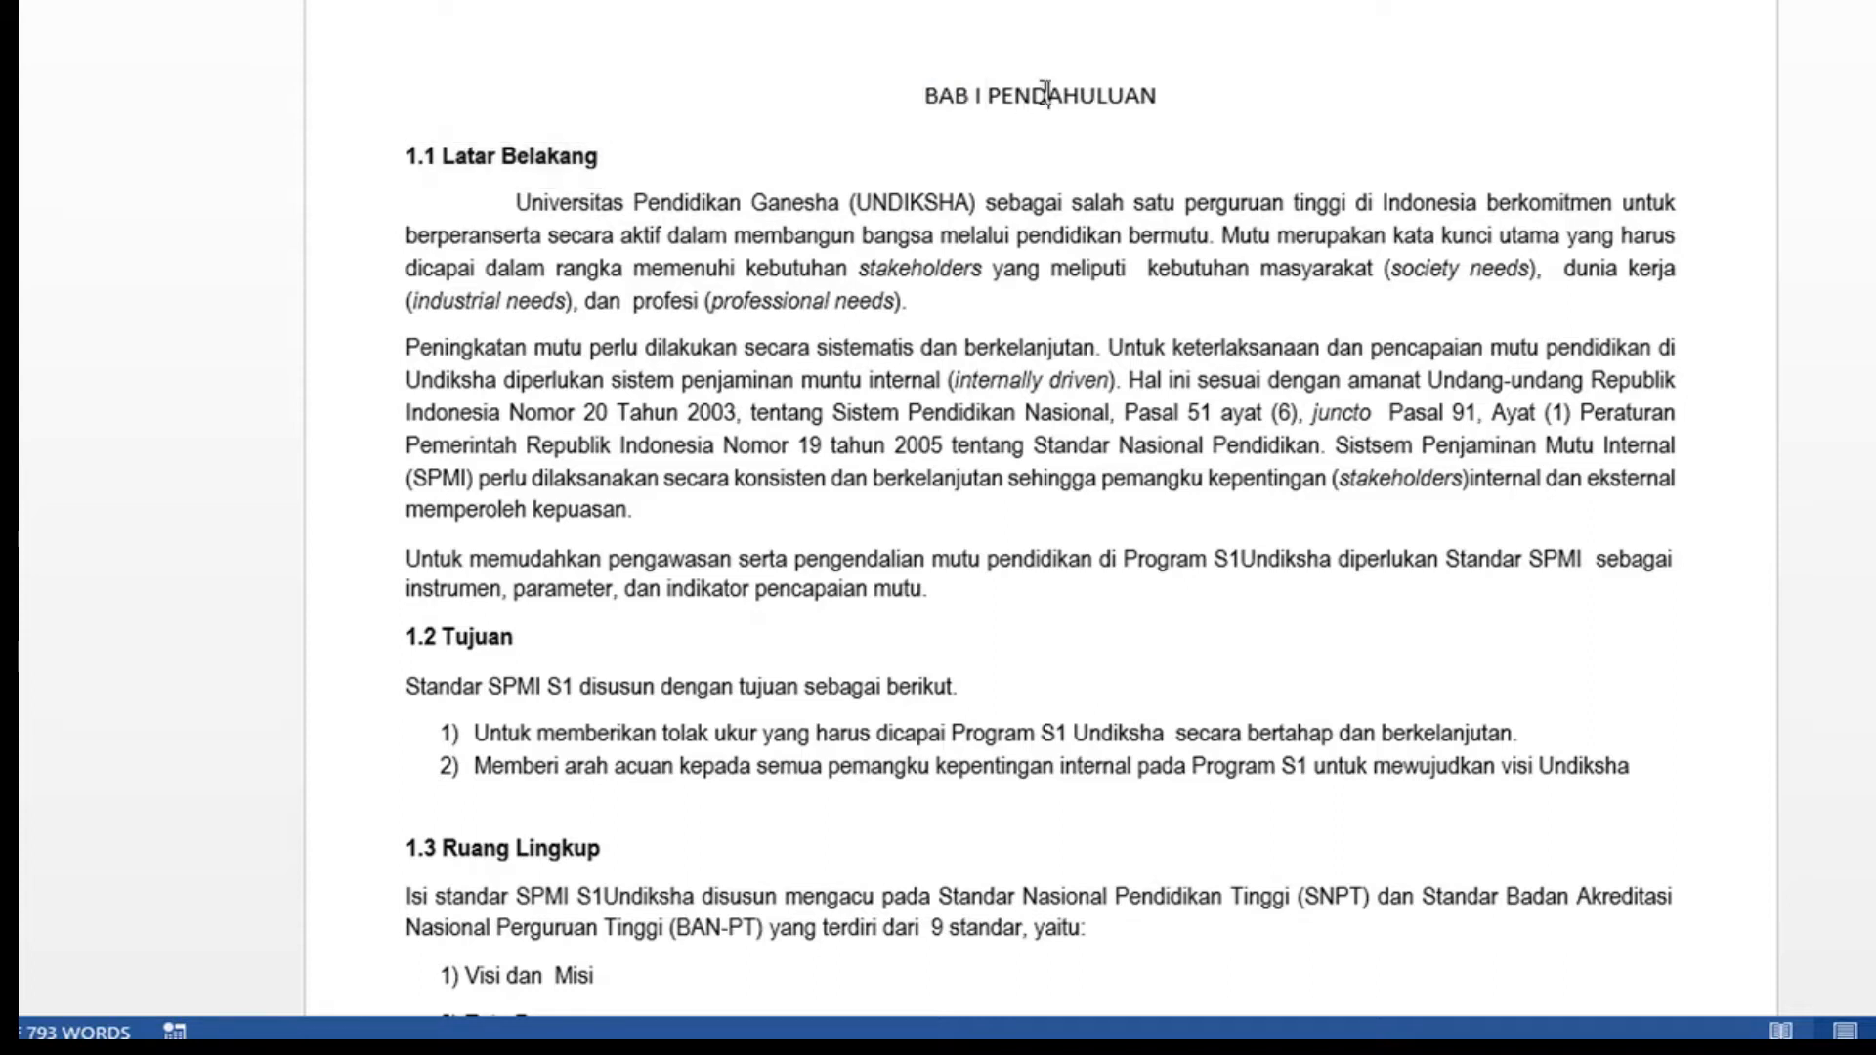
{"action": "left_click", "coordinate": [546, 154]}
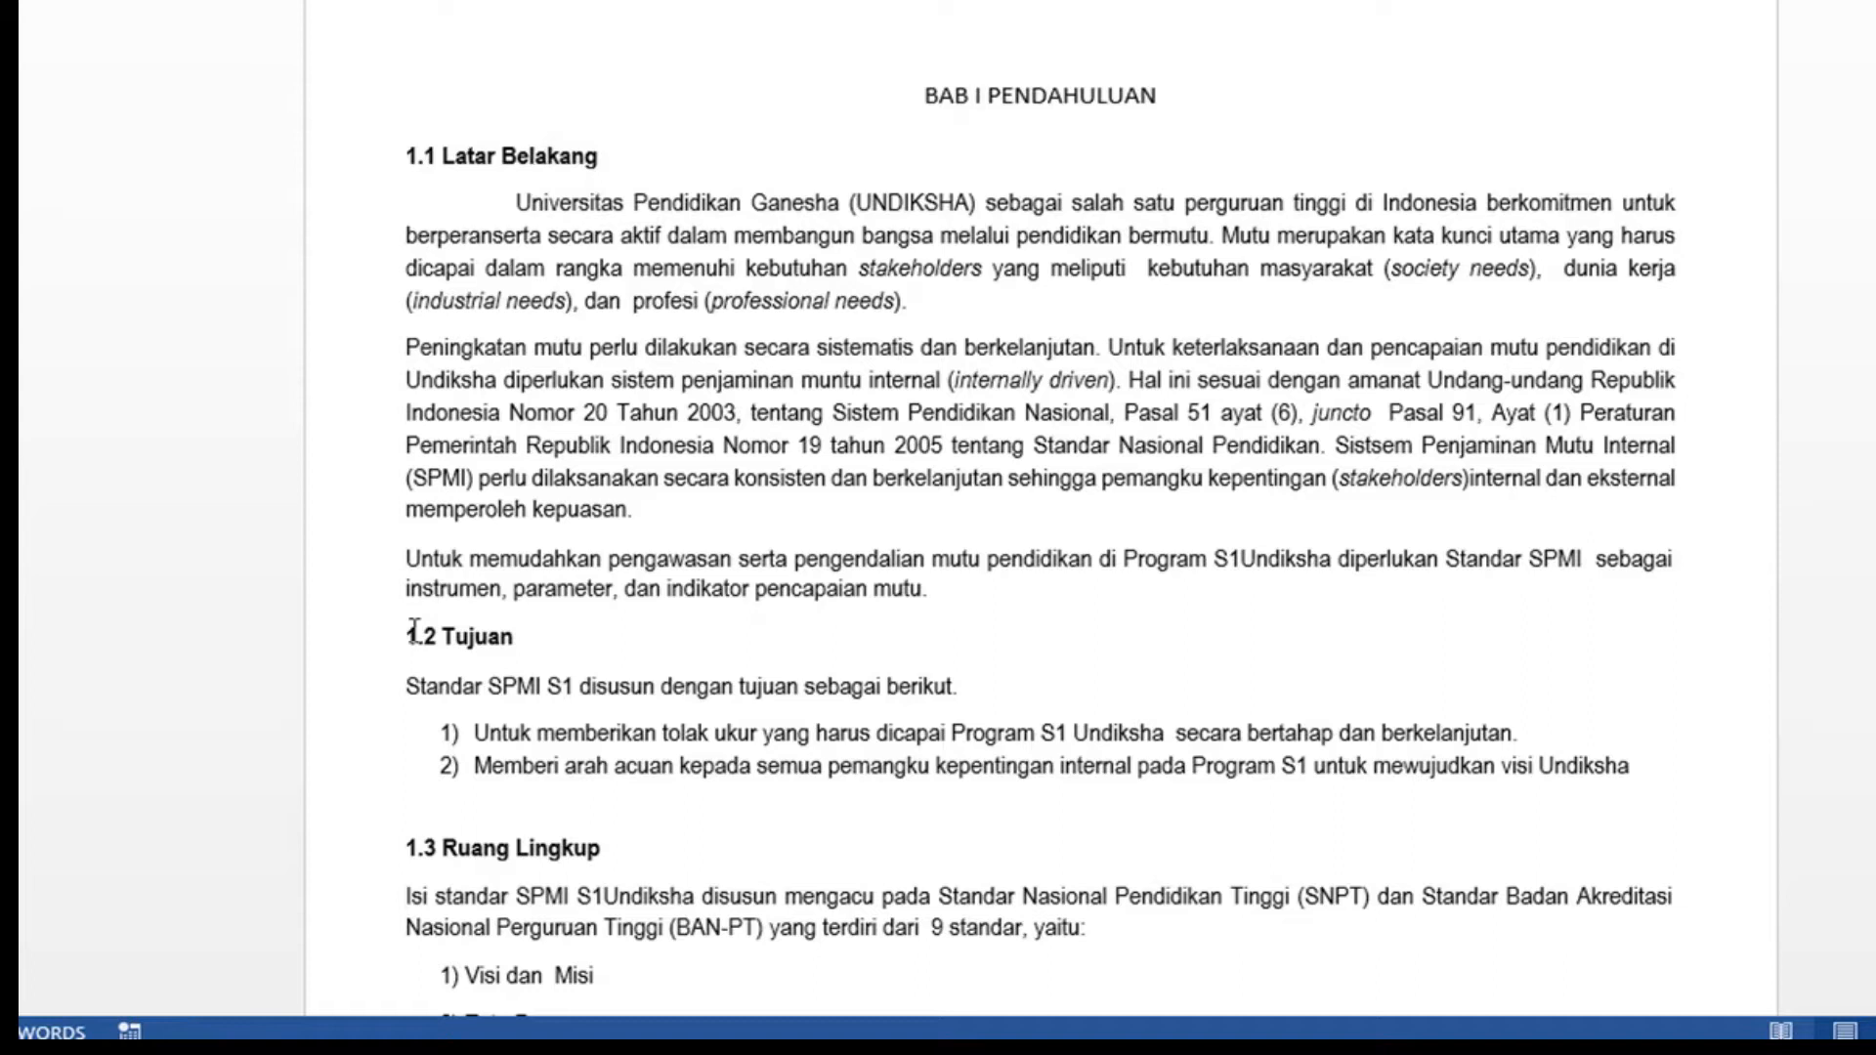
{"action": "left_click_drag", "start_coordinate": [409, 634], "coordinate": [528, 637]}
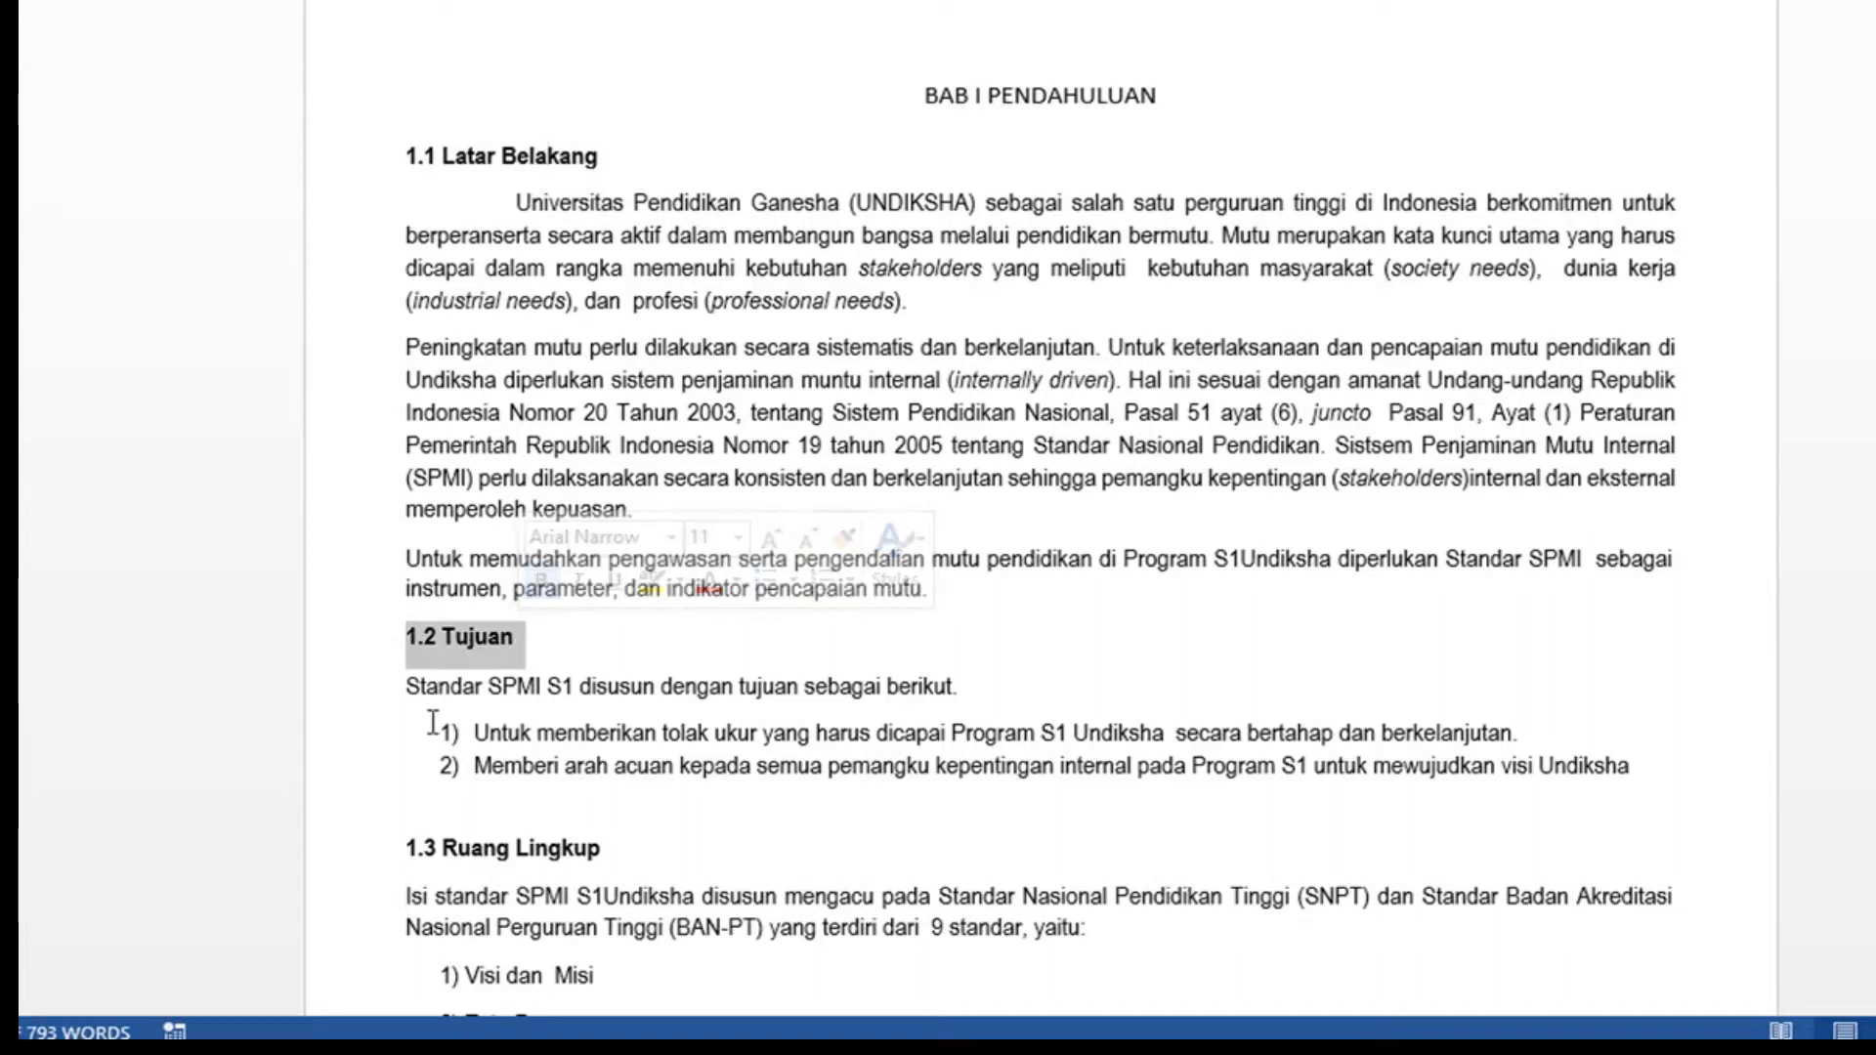
{"action": "left_click_drag", "start_coordinate": [412, 848], "coordinate": [591, 846]}
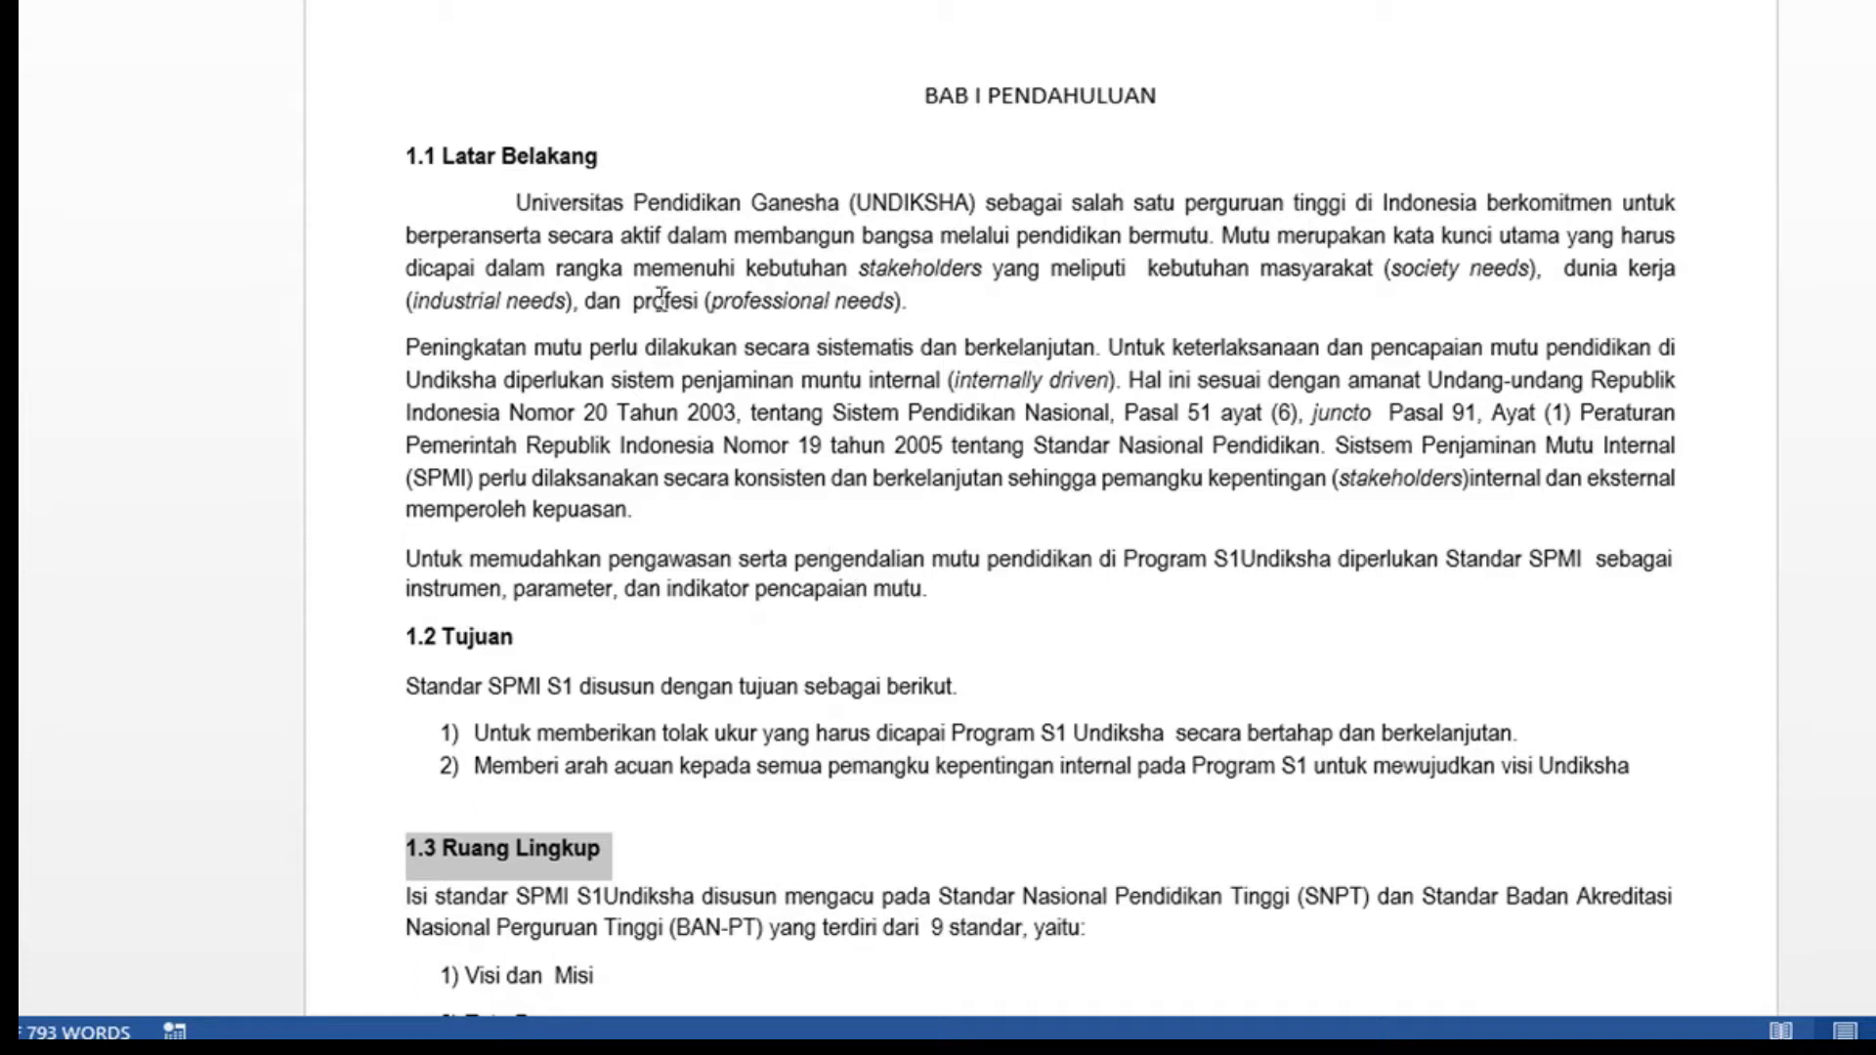
{"action": "left_click_drag", "start_coordinate": [402, 151], "coordinate": [596, 154]}
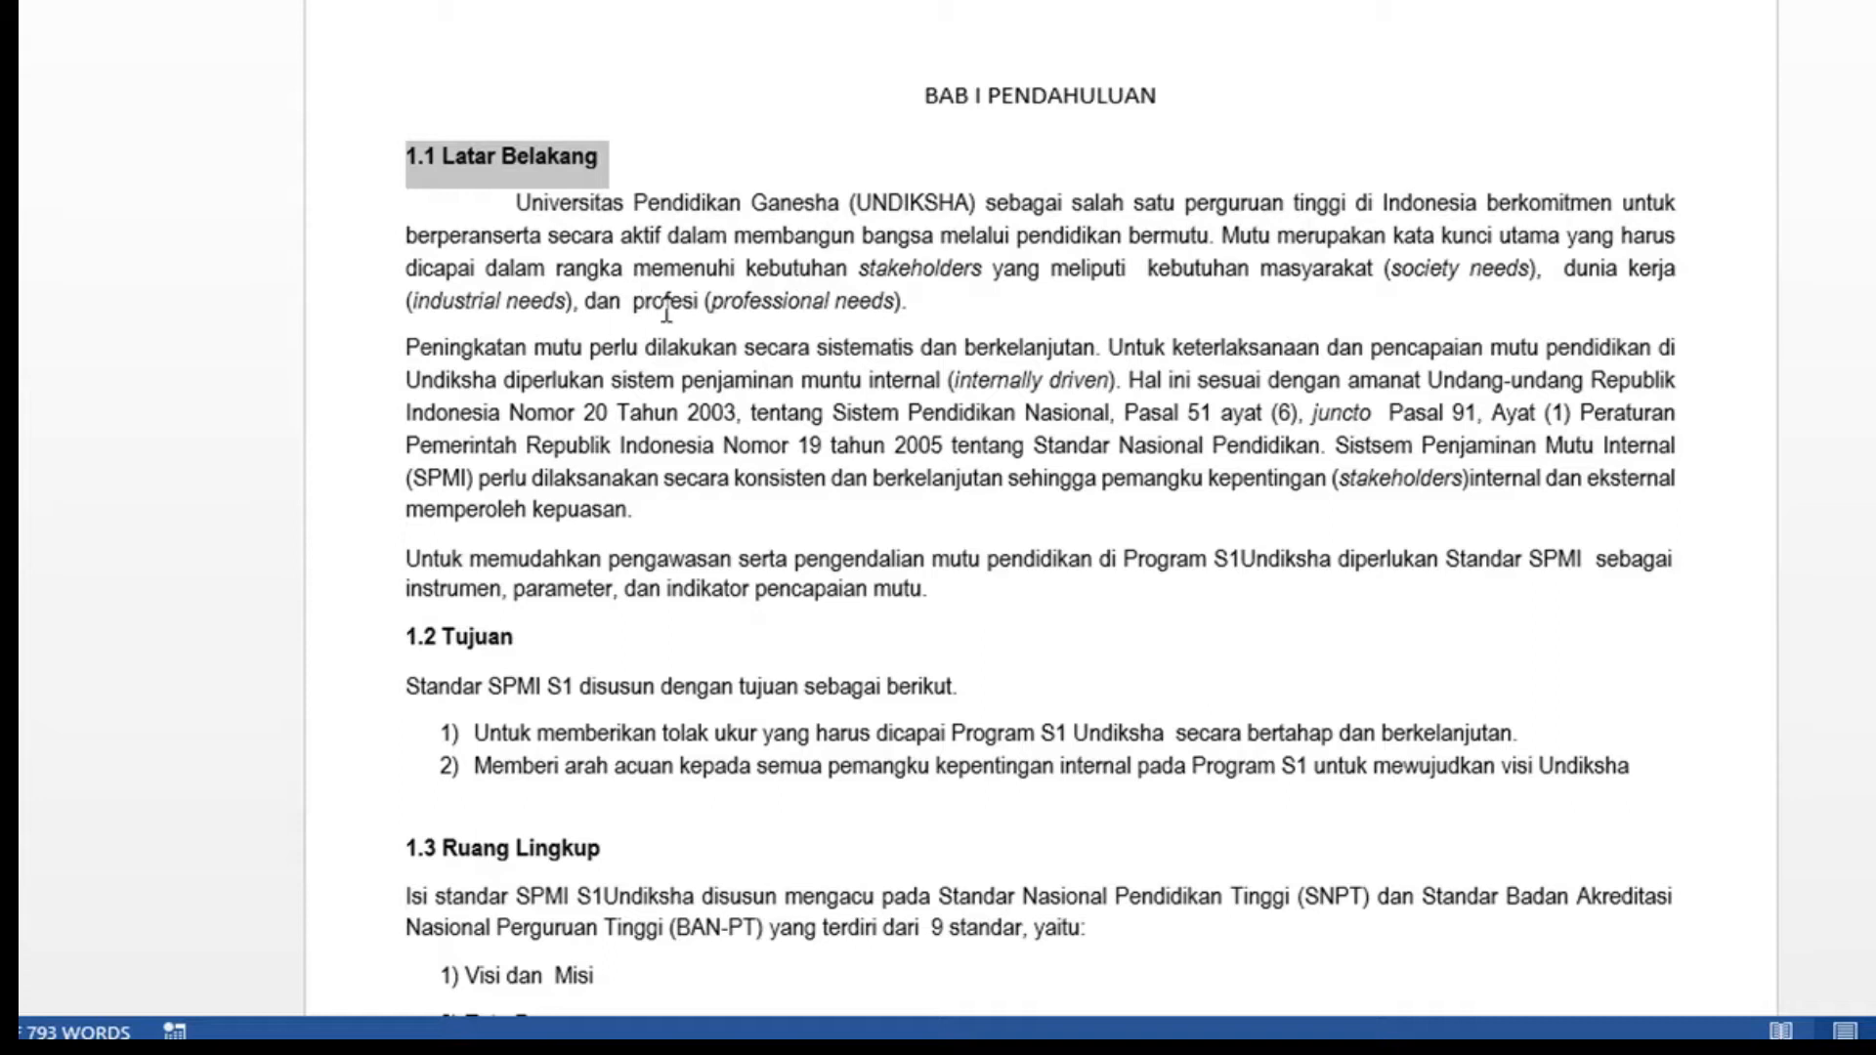
{"action": "scroll", "coordinate": [665, 311], "scroll_direction": "down", "scroll_amount": 10}
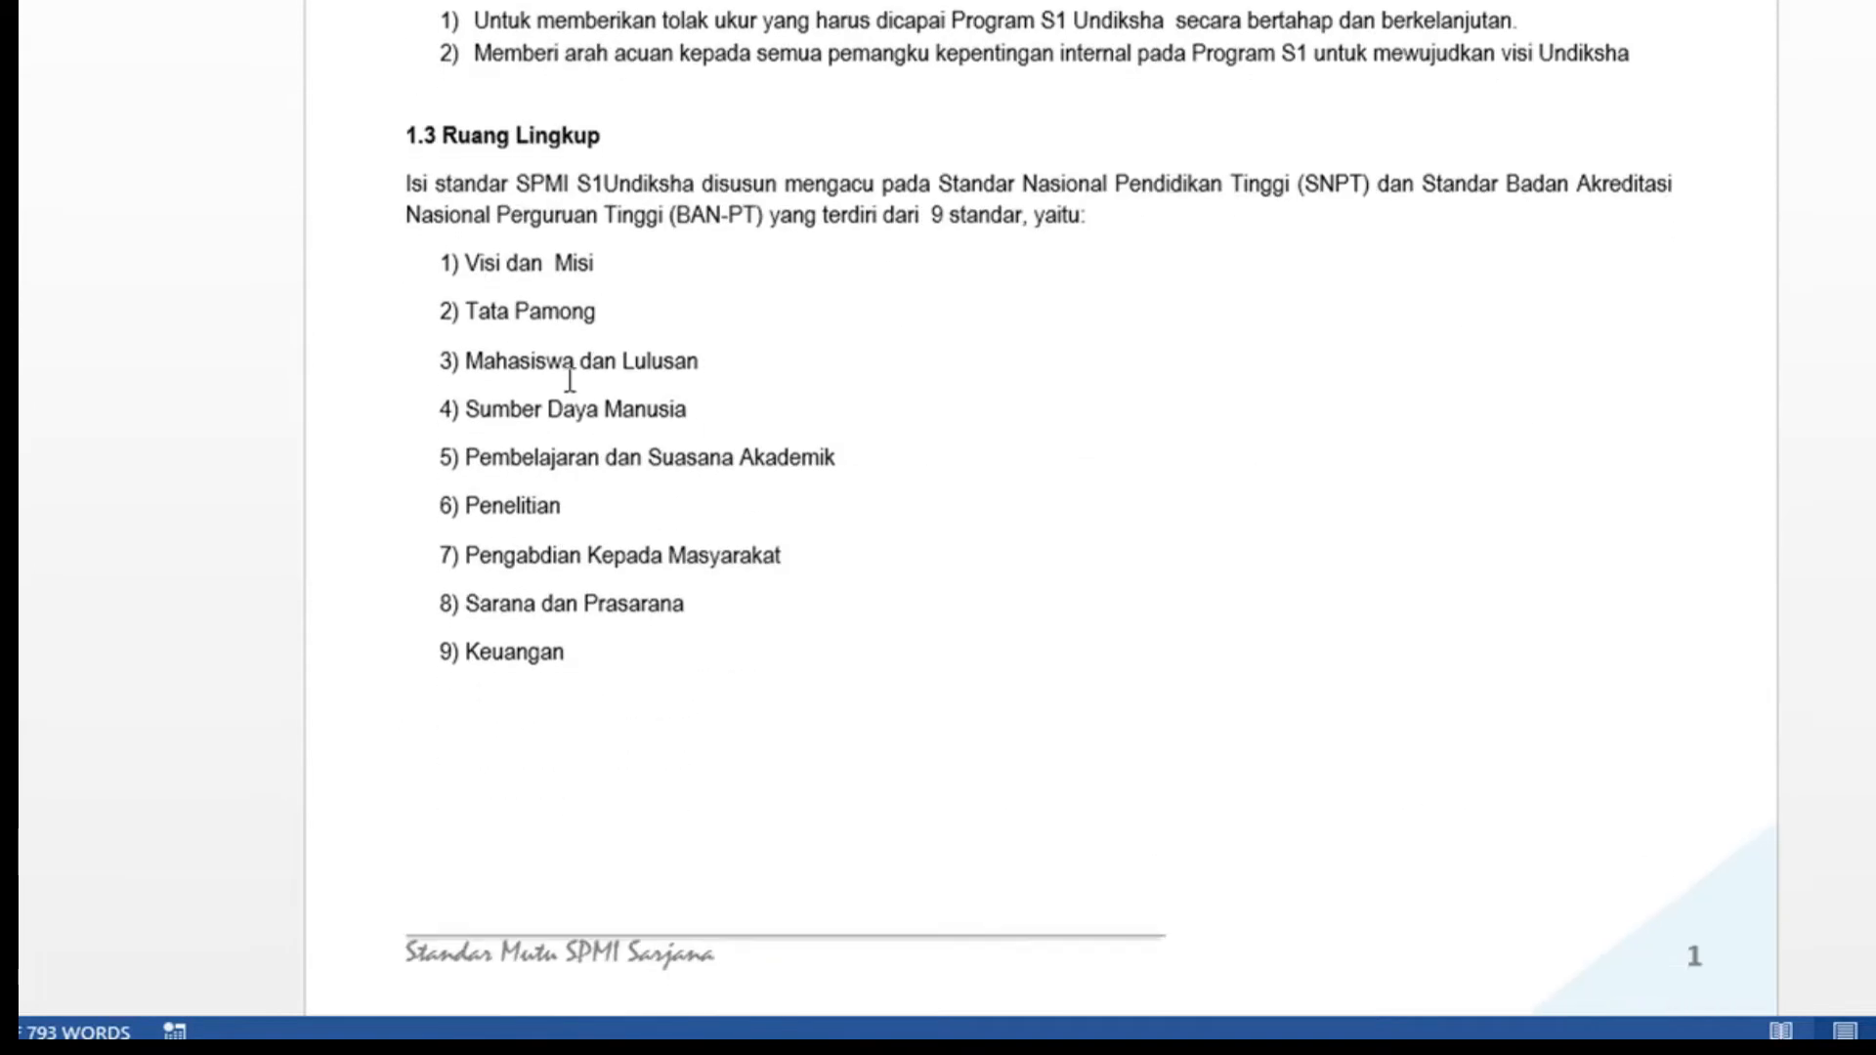
{"action": "scroll", "coordinate": [573, 388], "scroll_direction": "down", "scroll_amount": 15}
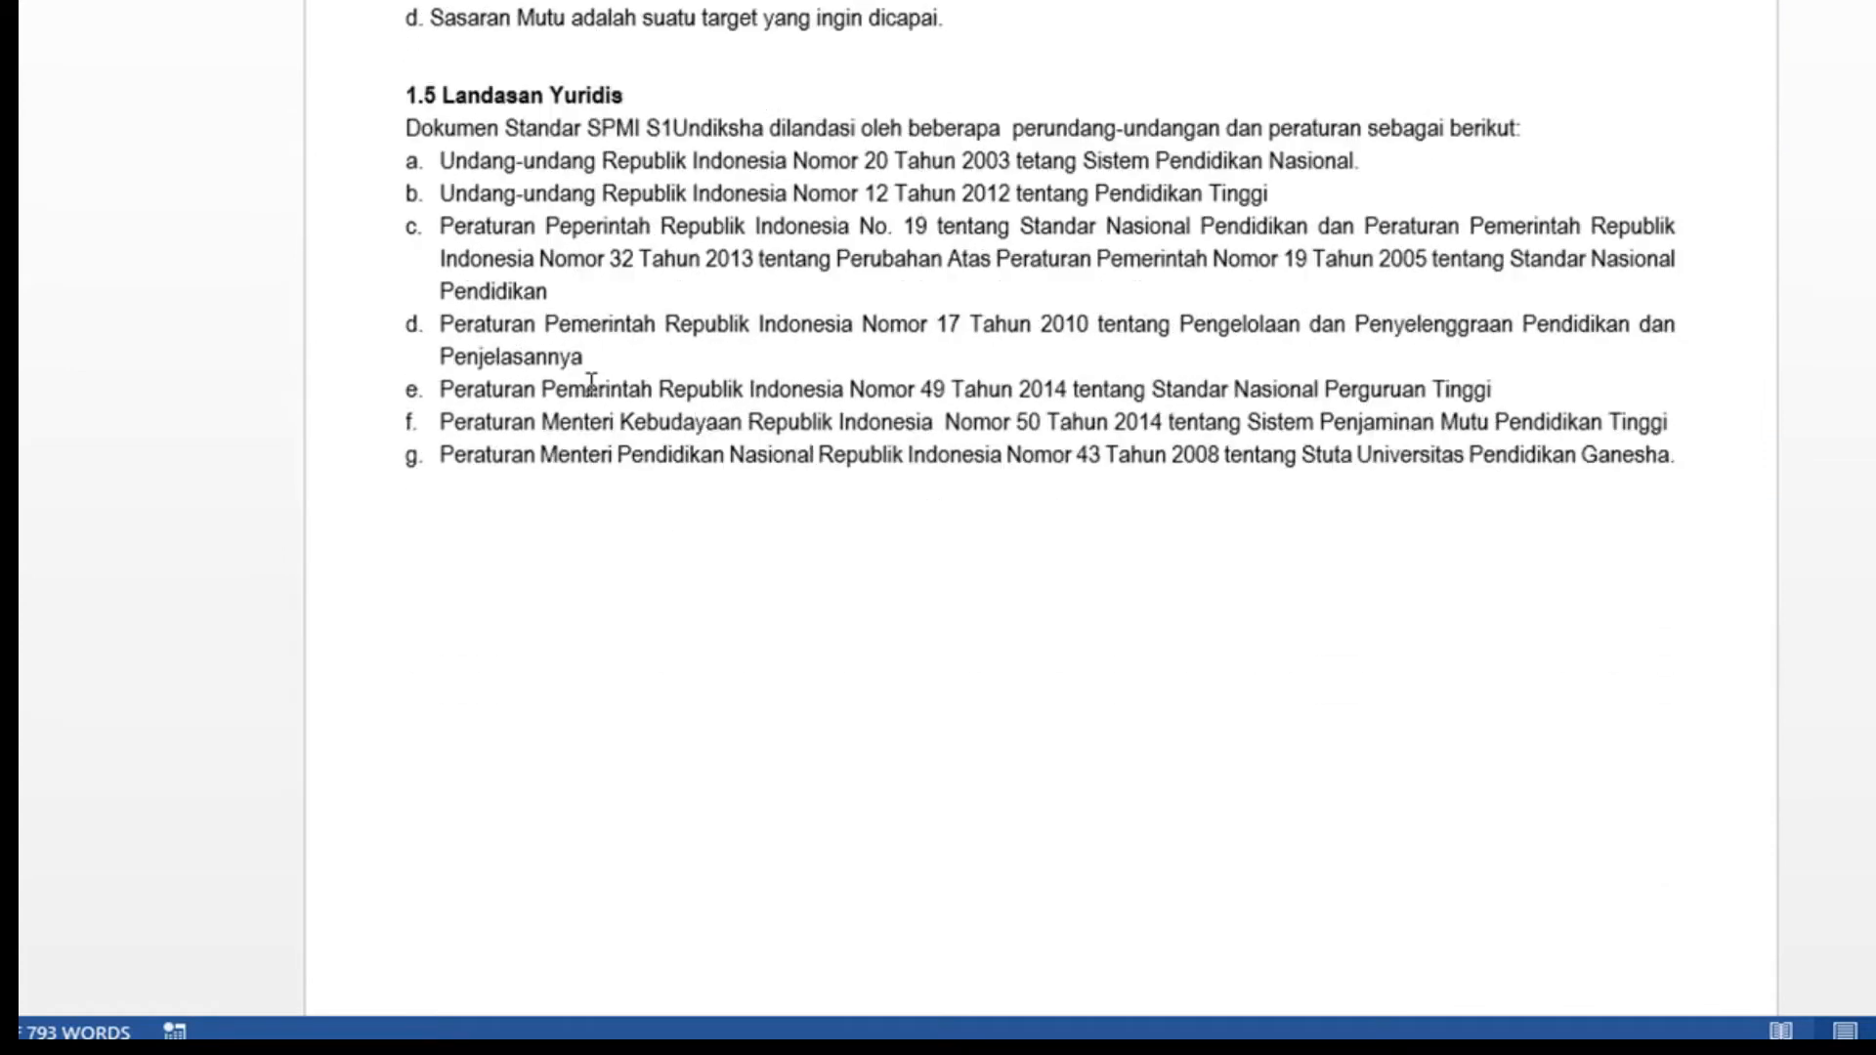
Step: Examine the BAB II VISI, MISI, DAN TUJUAN chapter title and its subheadings 2.1, 2.2 and 2.3
{"action": "scroll", "coordinate": [592, 385], "scroll_direction": "down", "scroll_amount": 6}
{"action": "left_click", "coordinate": [867, 513]}
{"action": "left_click_drag", "start_coordinate": [912, 515], "coordinate": [1199, 515]}
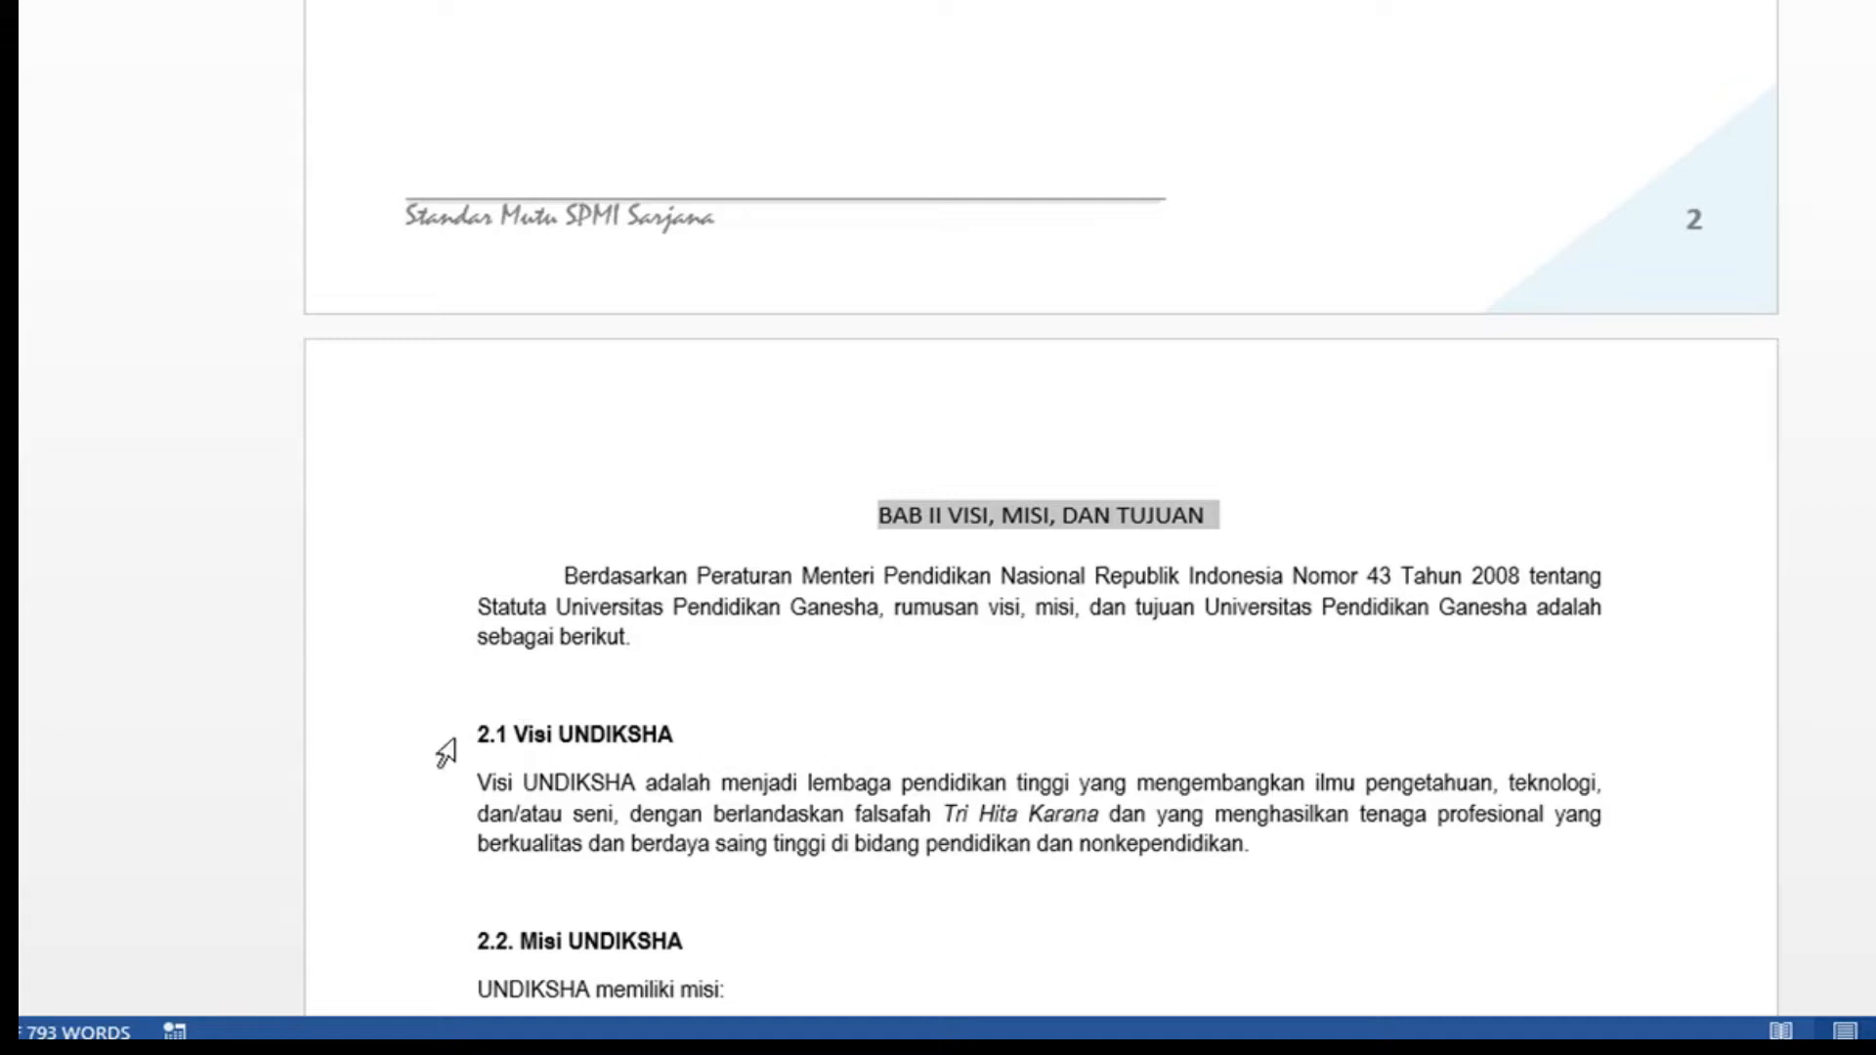
{"action": "left_click_drag", "start_coordinate": [475, 735], "coordinate": [684, 741]}
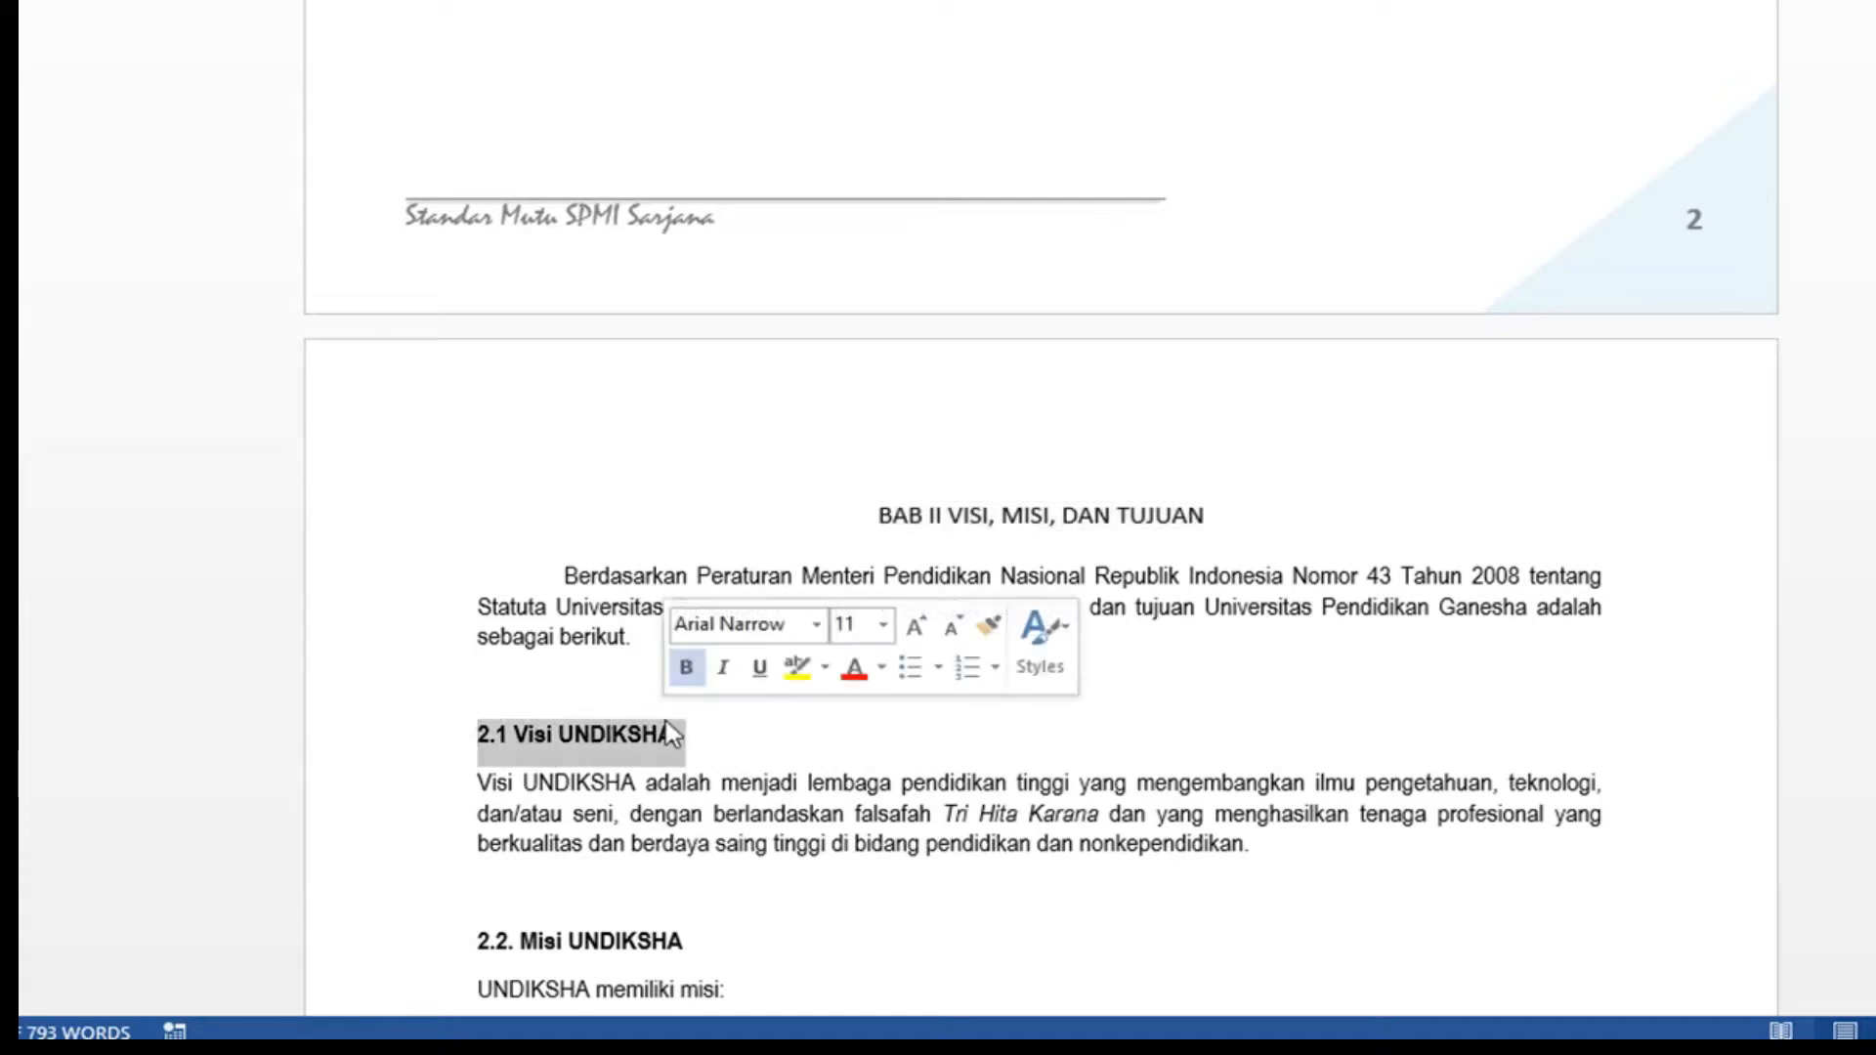
{"action": "scroll", "coordinate": [565, 852], "scroll_direction": "down", "scroll_amount": 3}
{"action": "left_click_drag", "start_coordinate": [475, 625], "coordinate": [702, 628]}
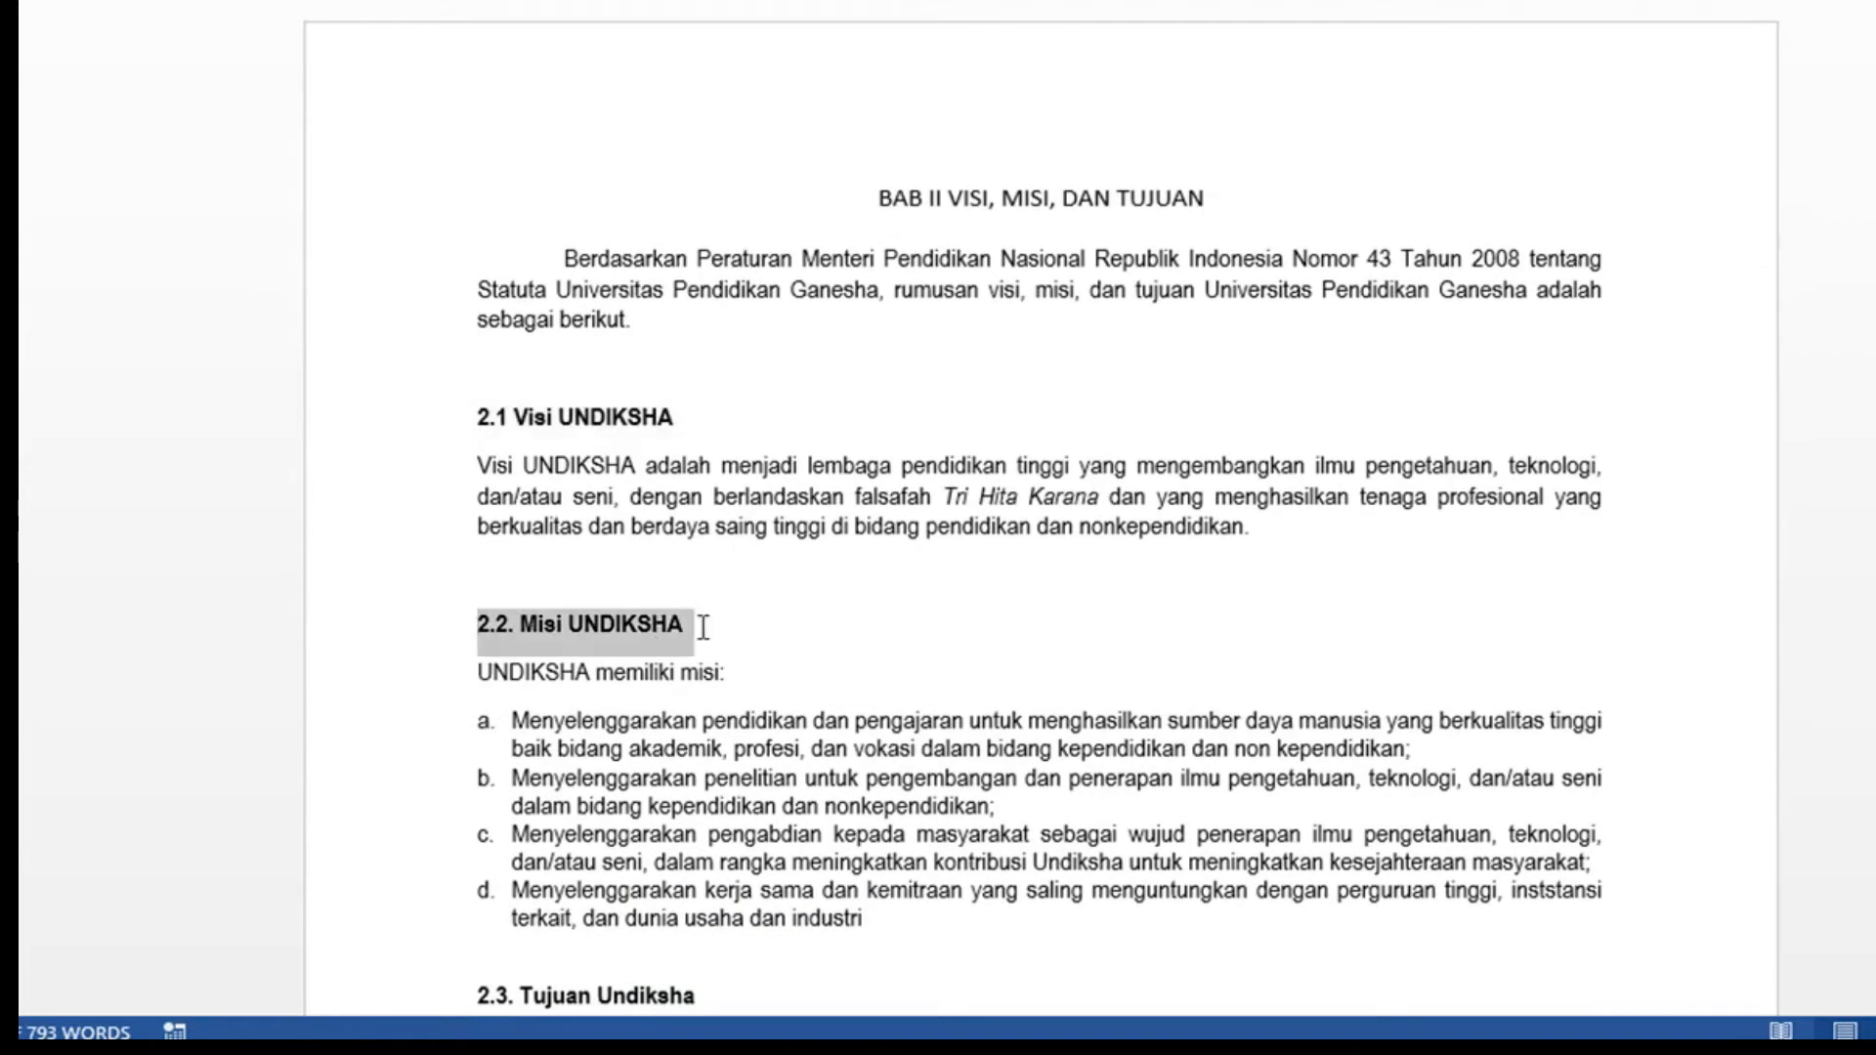
{"action": "scroll", "coordinate": [591, 689], "scroll_direction": "down", "scroll_amount": 3}
{"action": "left_click_drag", "start_coordinate": [475, 678], "coordinate": [724, 684]}
{"action": "scroll", "coordinate": [752, 684], "scroll_direction": "down", "scroll_amount": 5}
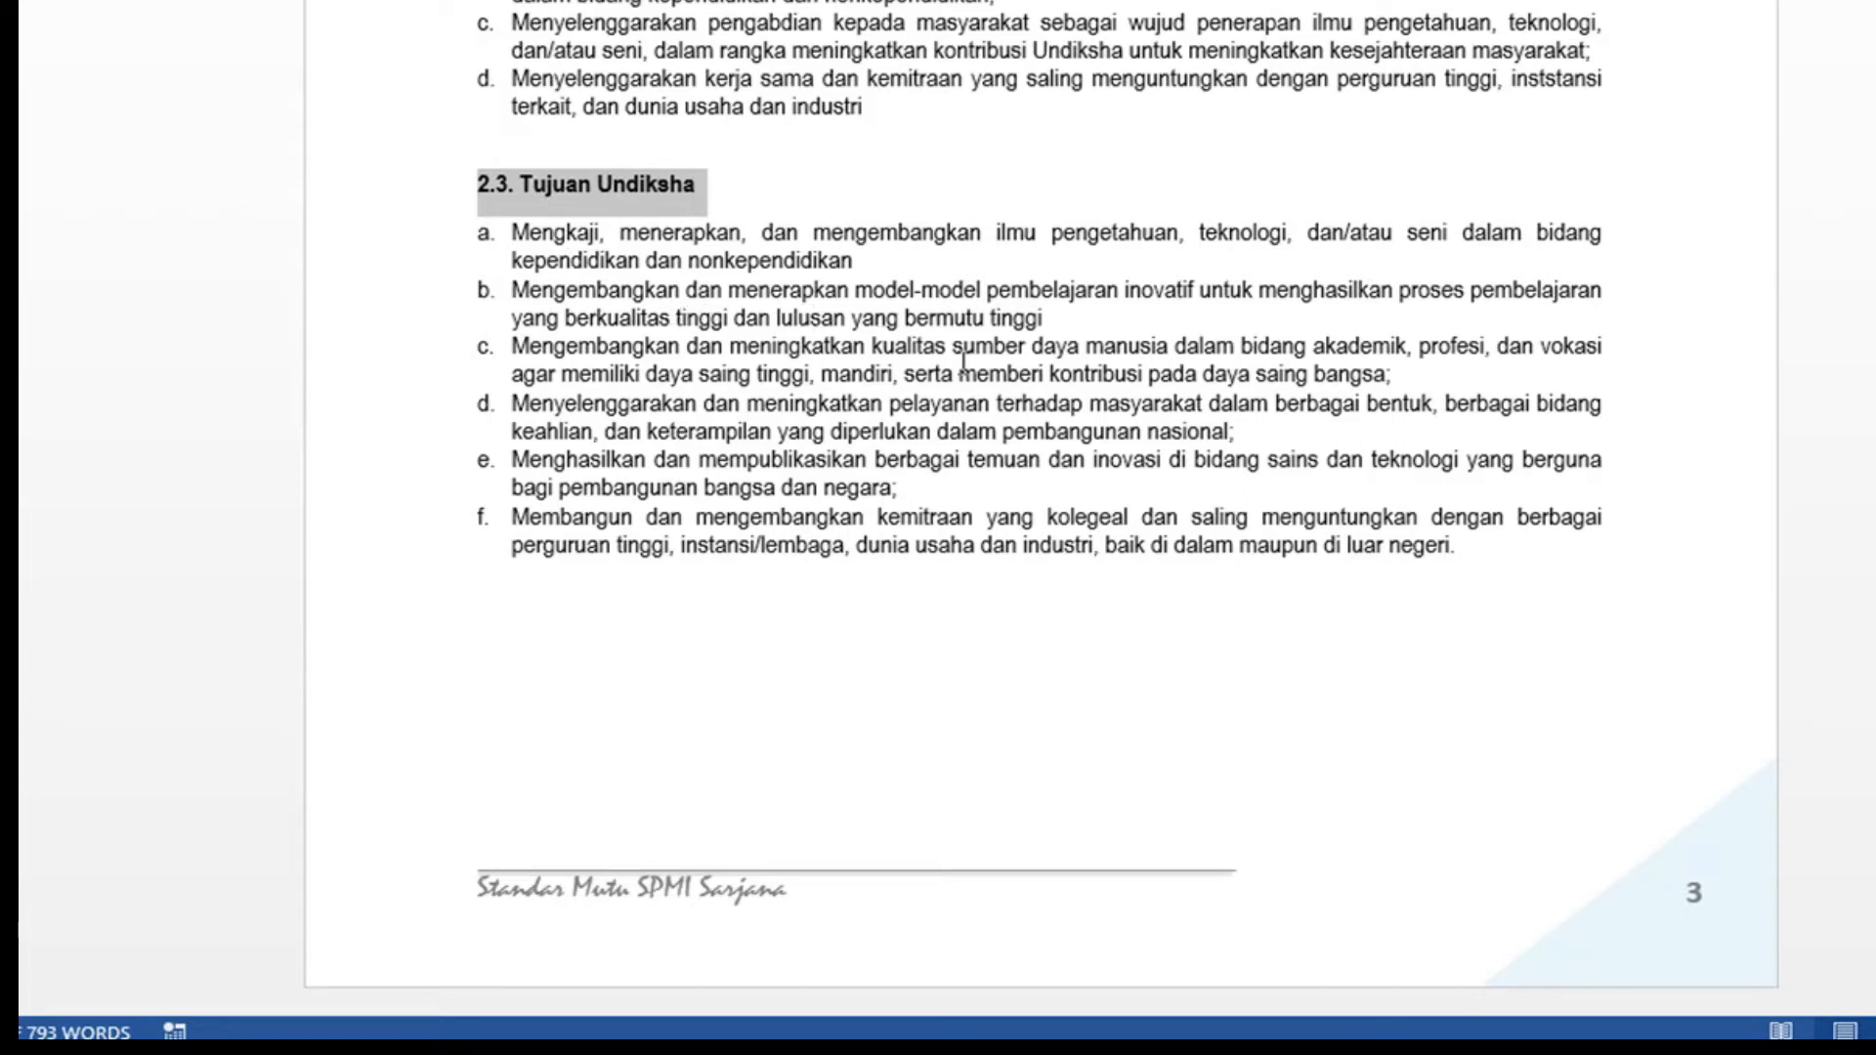
Step: Create a new paragraph style named "Judul 1" from the formatting of the BAB I PENDAHULUAN title
{"action": "scroll", "coordinate": [963, 361], "scroll_direction": "up", "scroll_amount": 10}
{"action": "scroll", "coordinate": [974, 293], "scroll_direction": "up", "scroll_amount": 15}
{"action": "scroll", "coordinate": [987, 230], "scroll_direction": "up", "scroll_amount": 5}
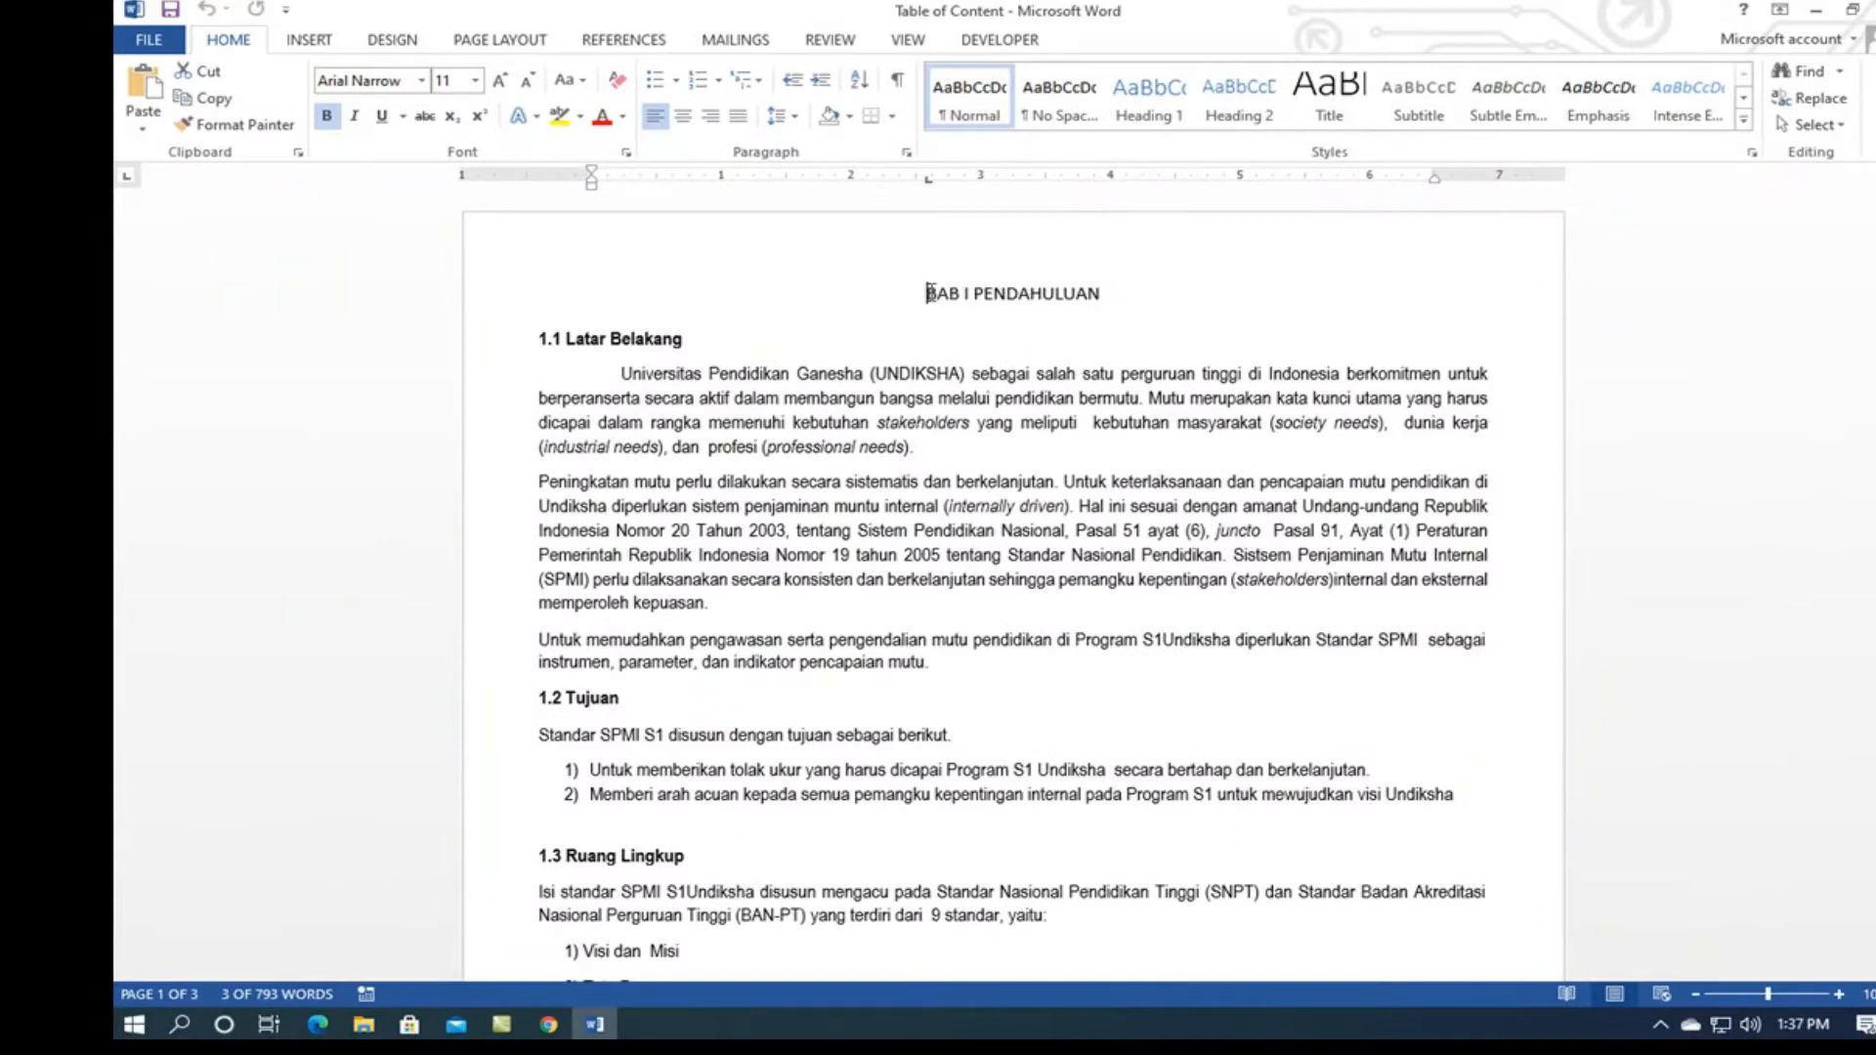
{"action": "left_click_drag", "start_coordinate": [958, 295], "coordinate": [989, 299]}
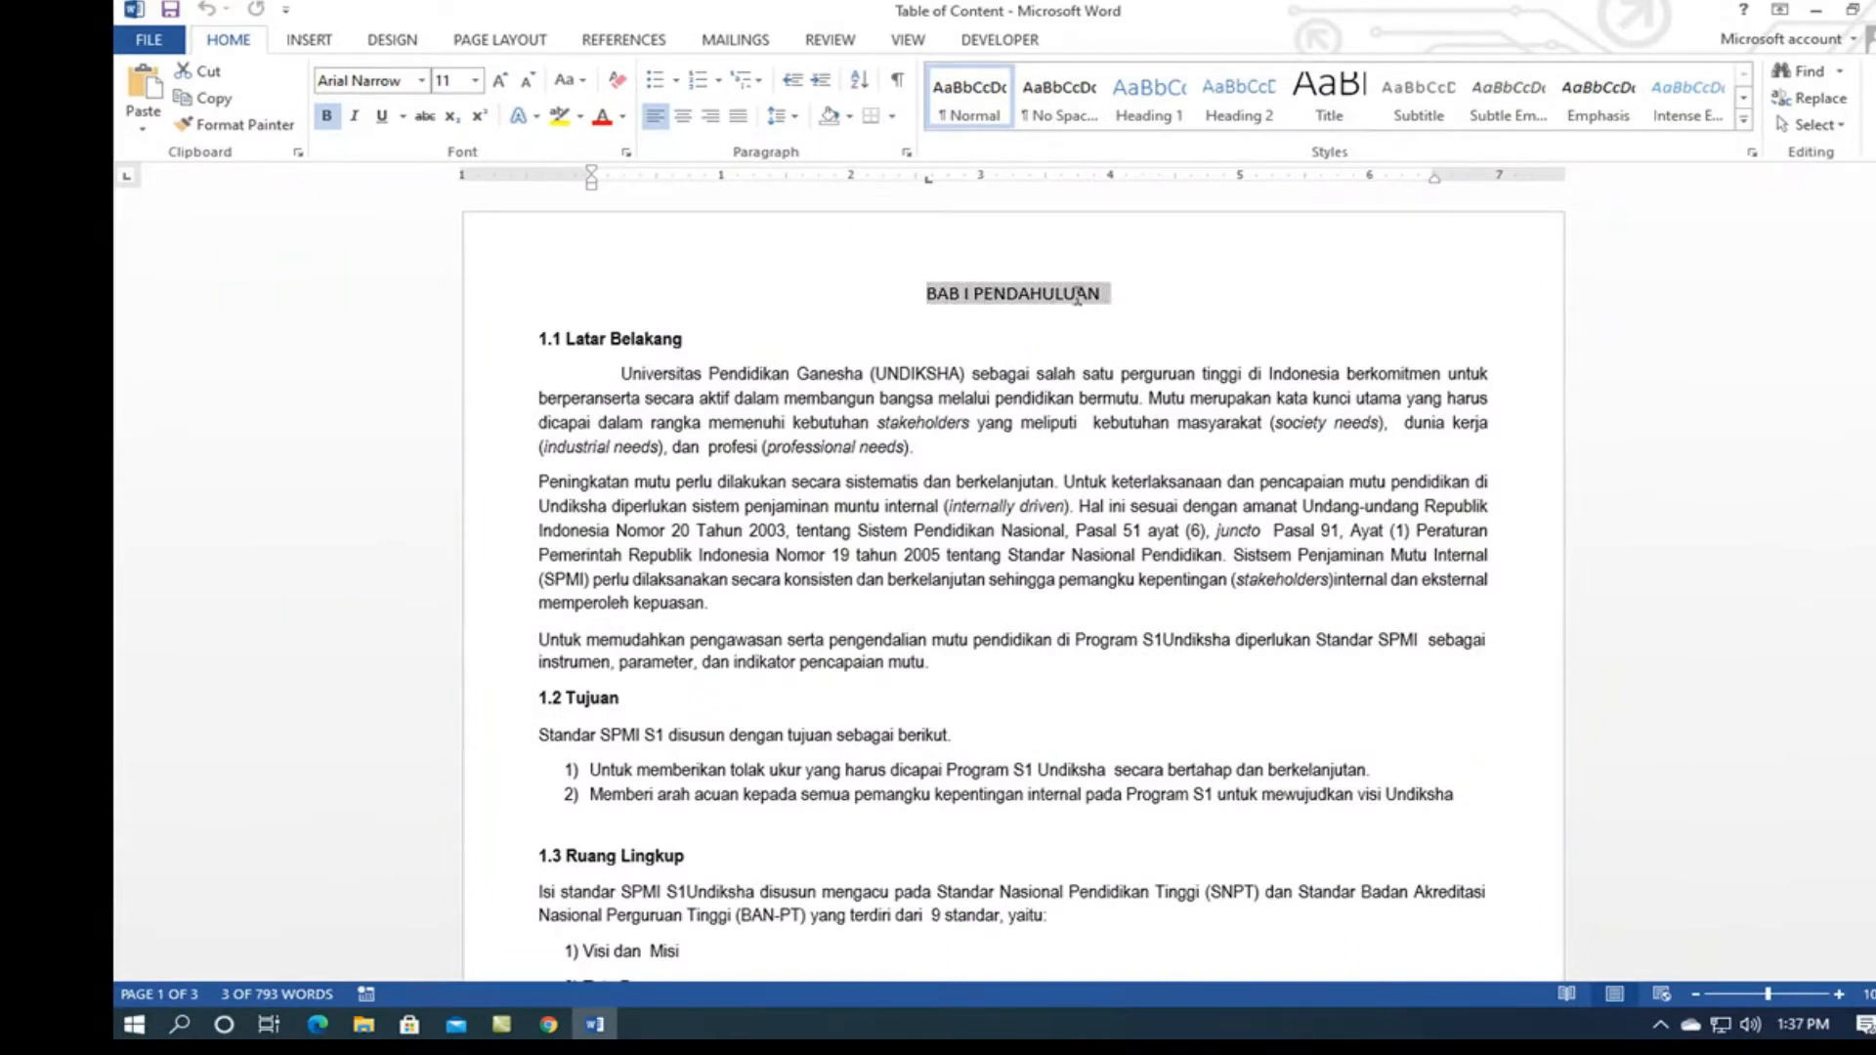
{"action": "left_click_drag", "start_coordinate": [1105, 293], "coordinate": [1105, 295]}
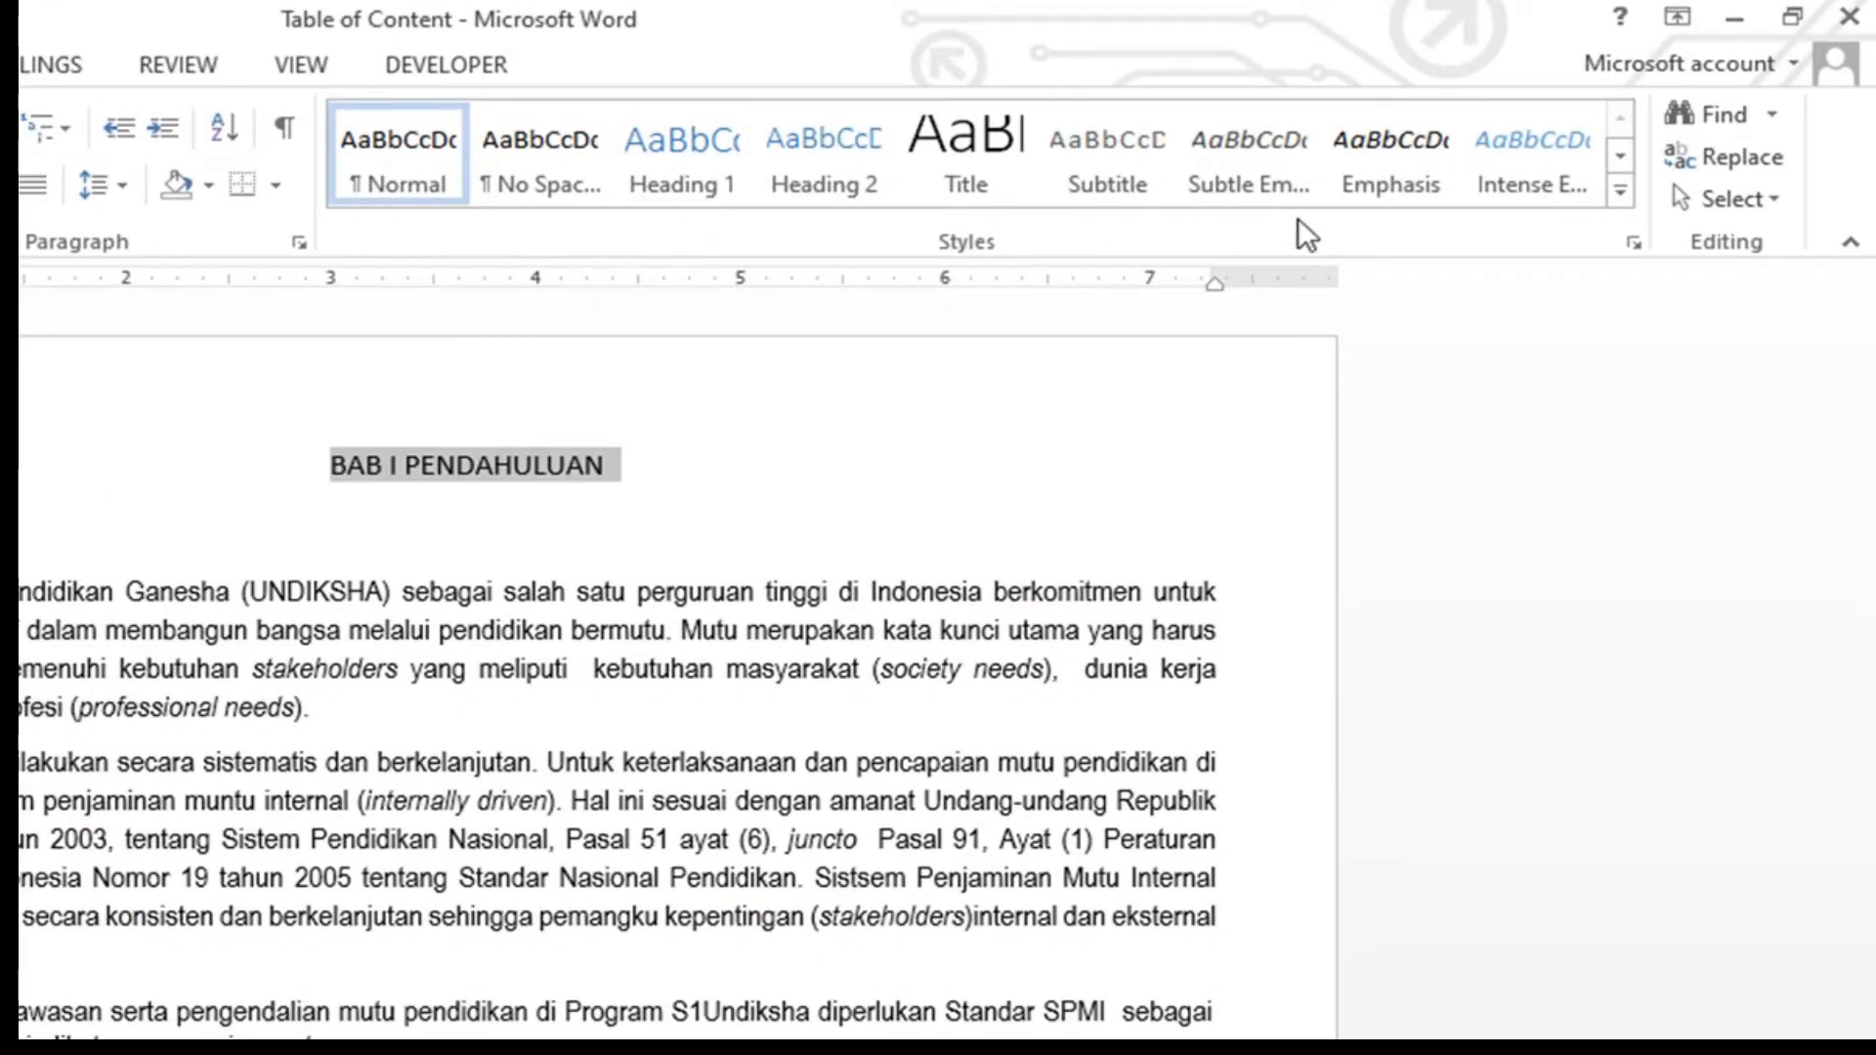
{"action": "left_click", "coordinate": [1633, 242]}
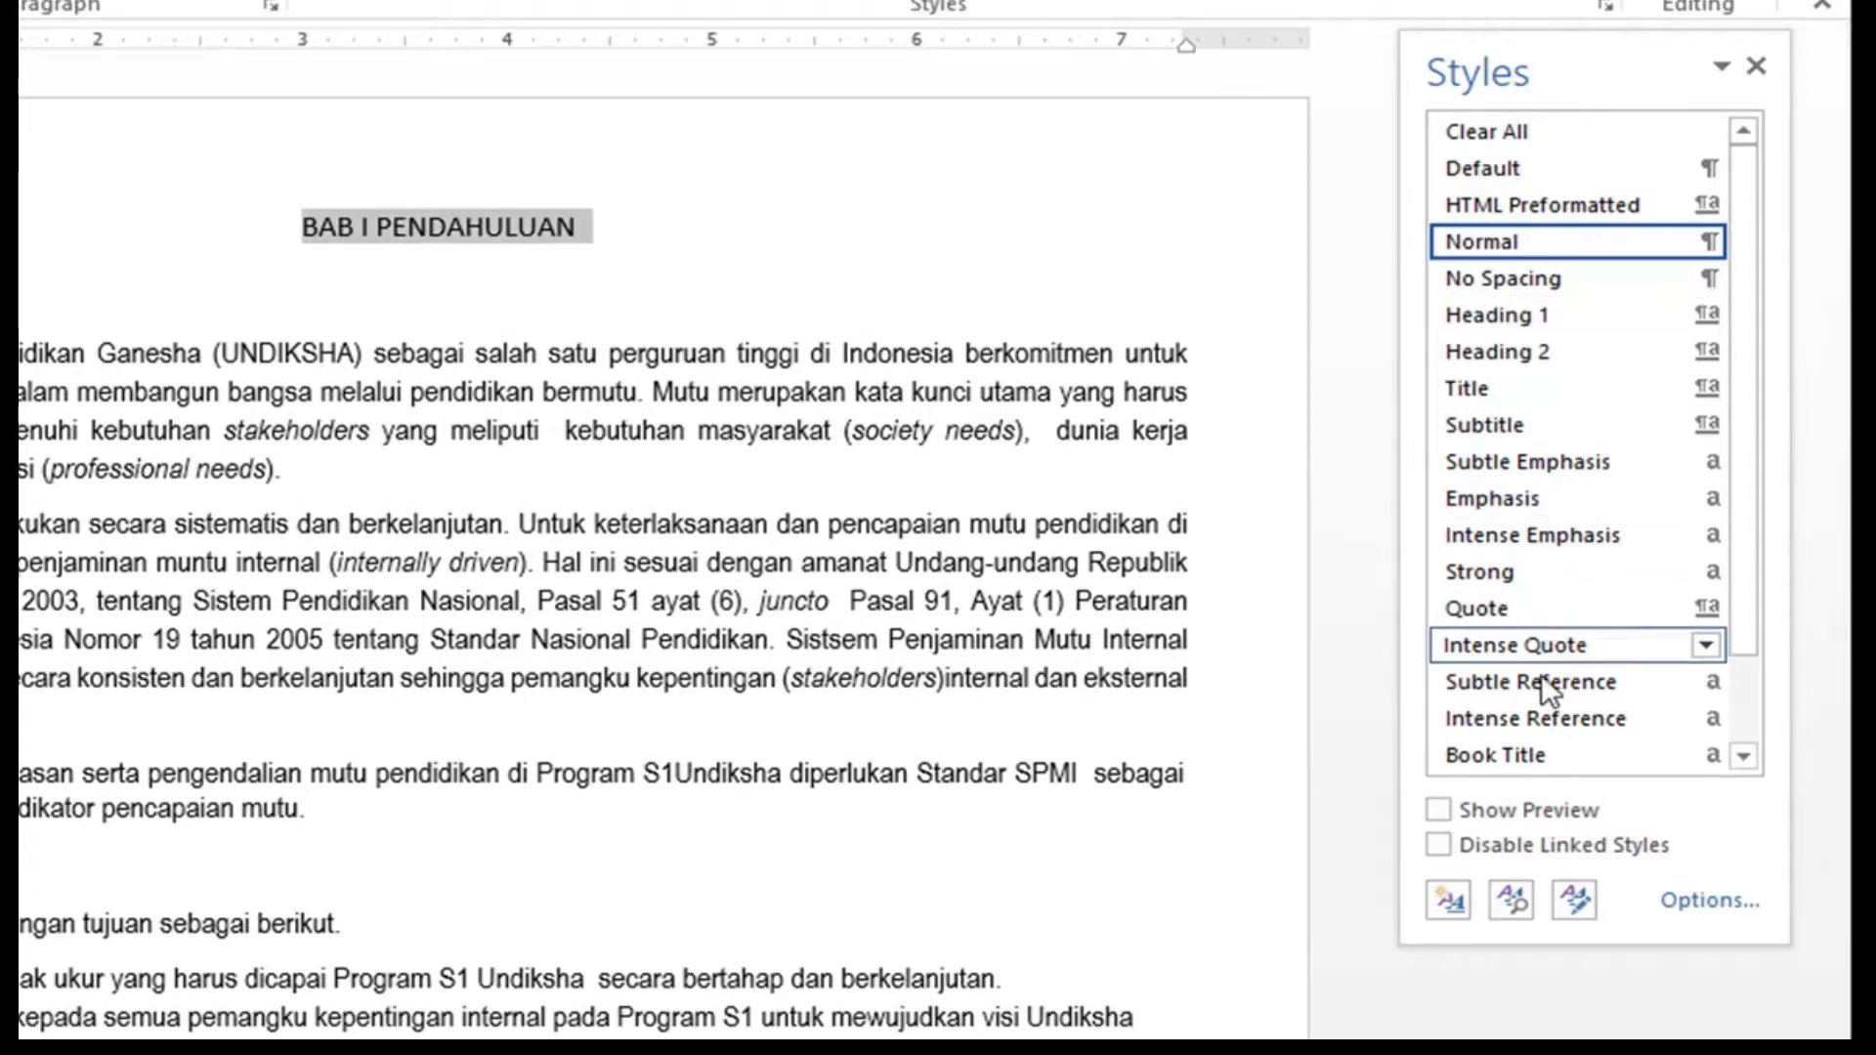
{"action": "left_click", "coordinate": [1460, 891]}
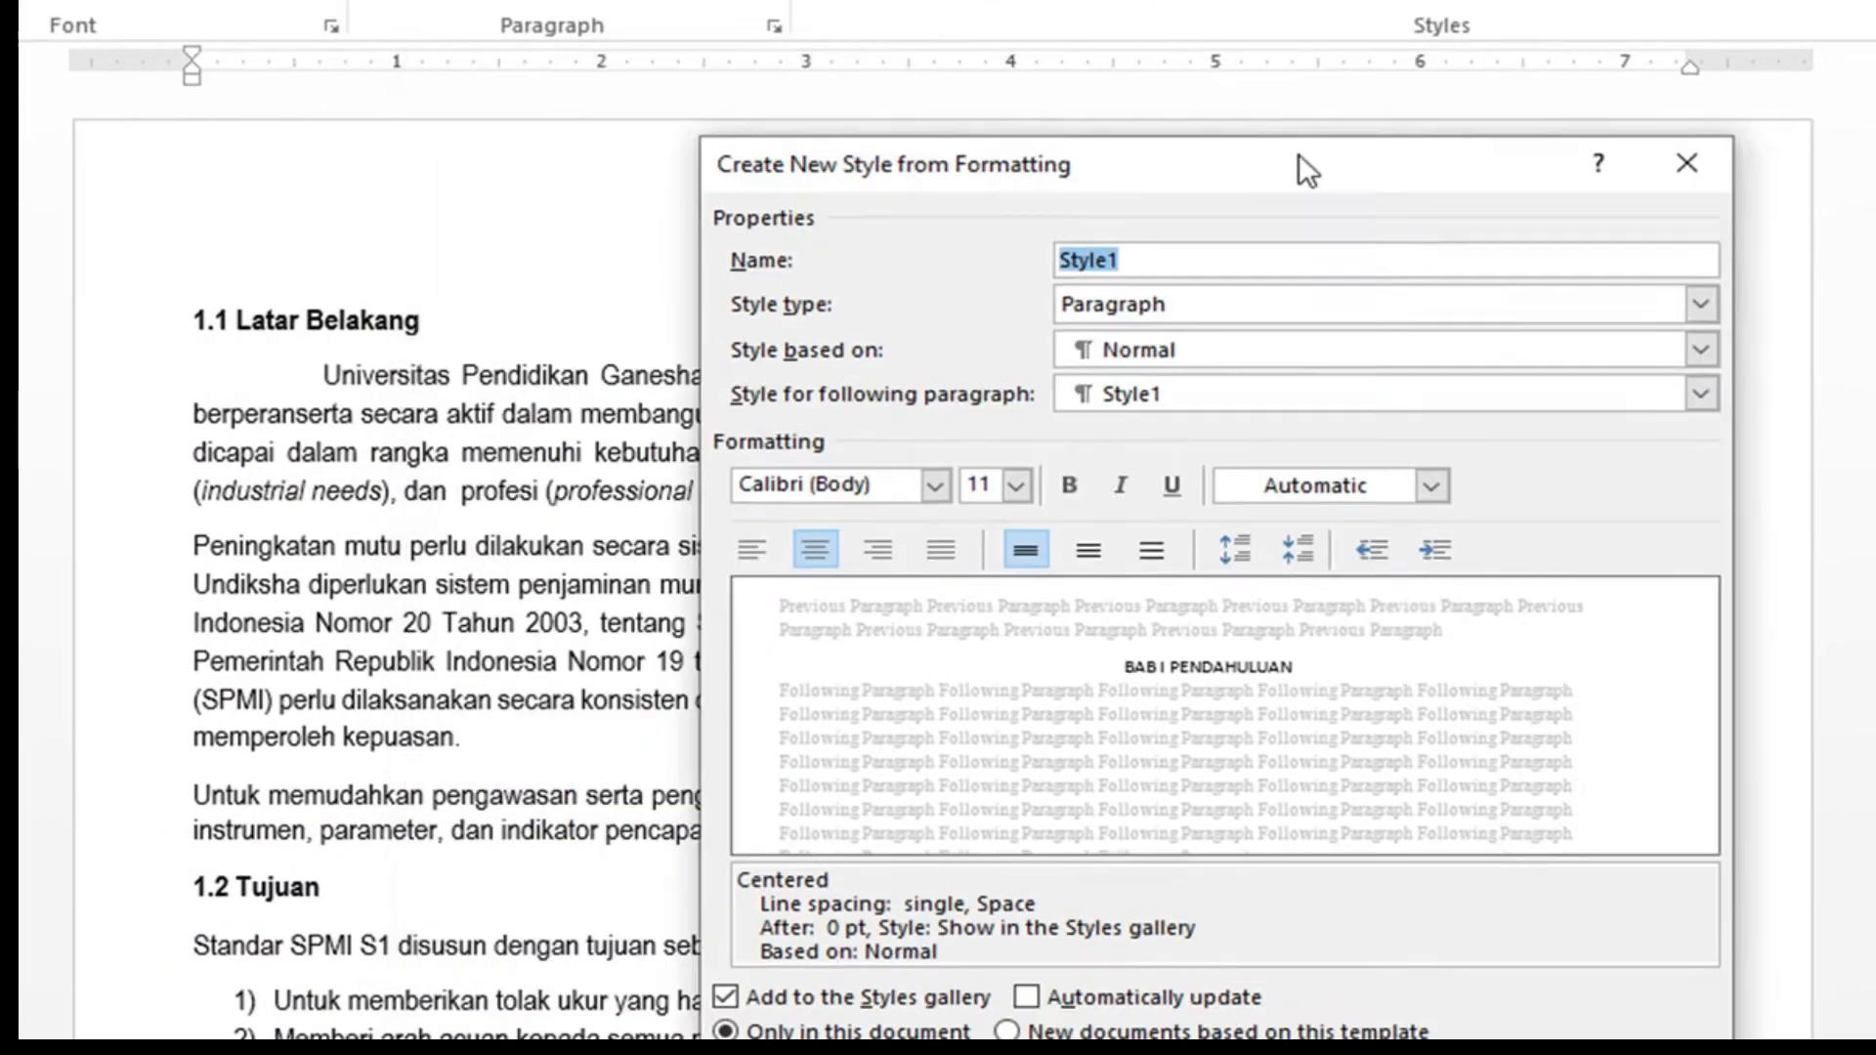
{"action": "left_click_drag", "start_coordinate": [1298, 157], "coordinate": [1775, 161]}
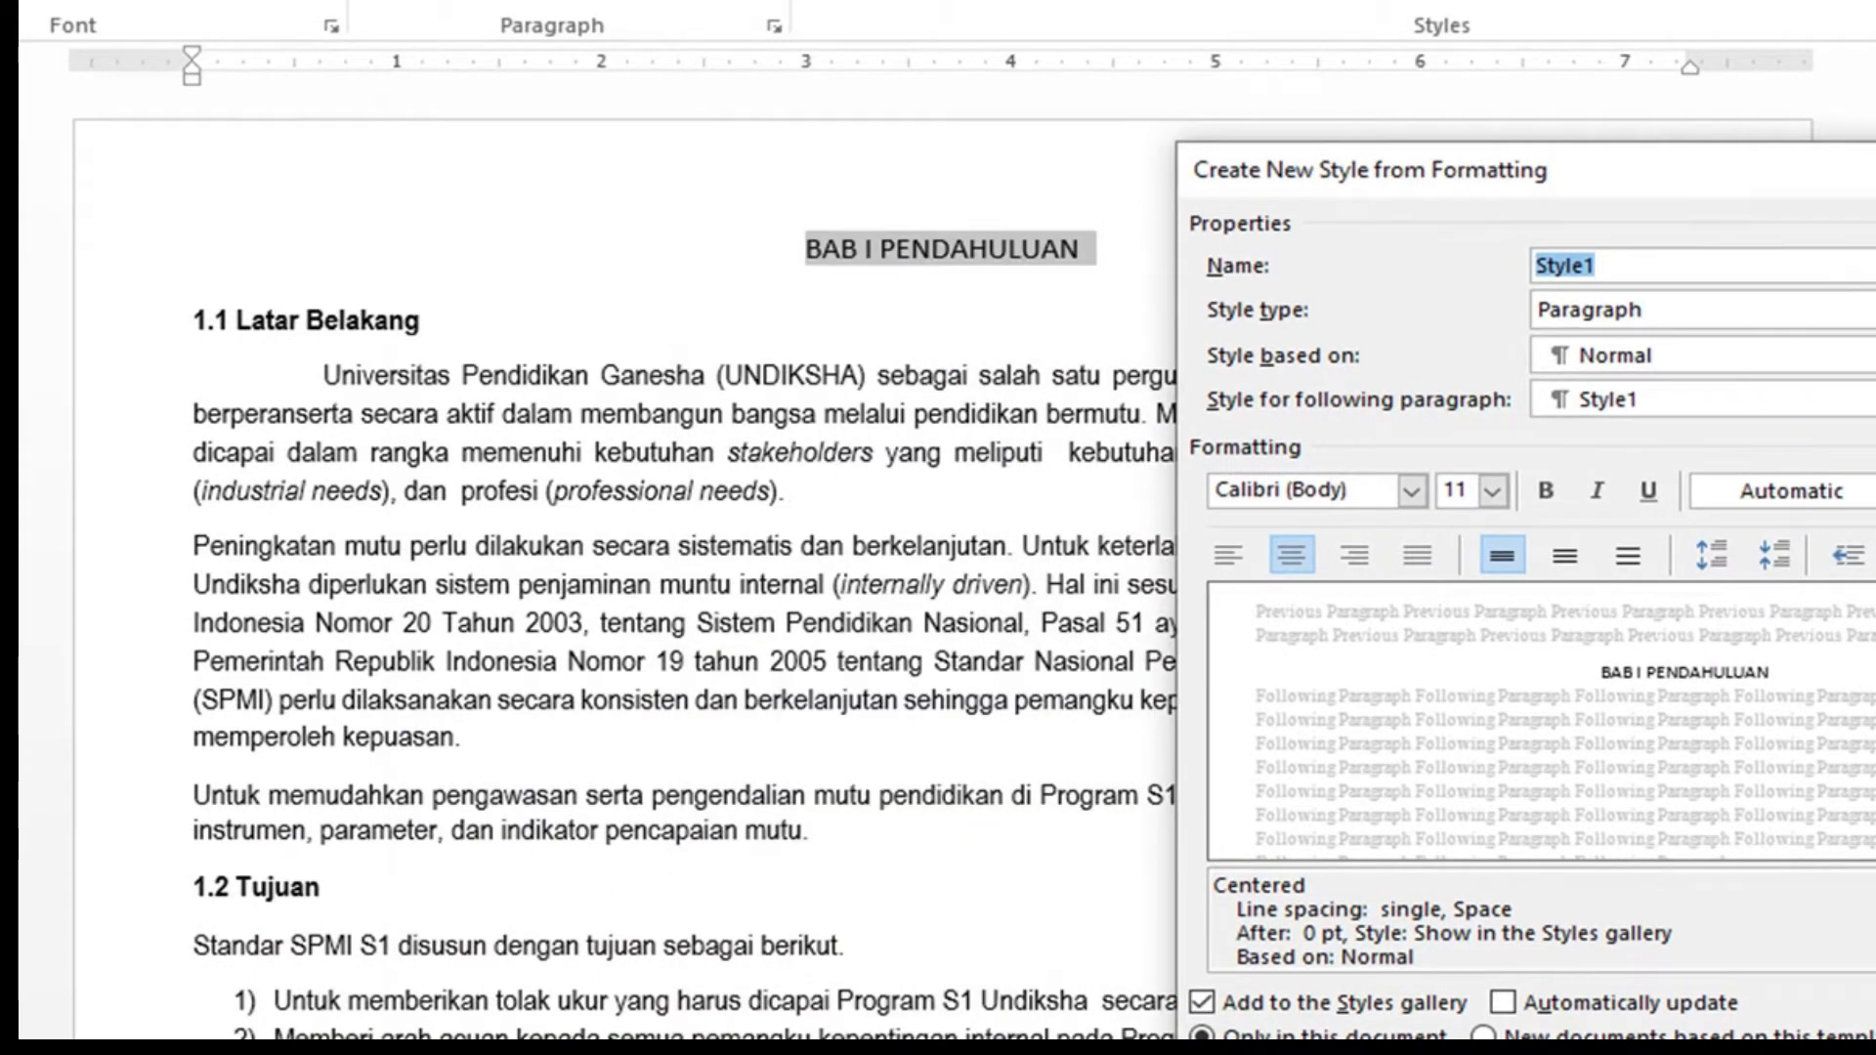
{"action": "type", "text": "Judul 1"}
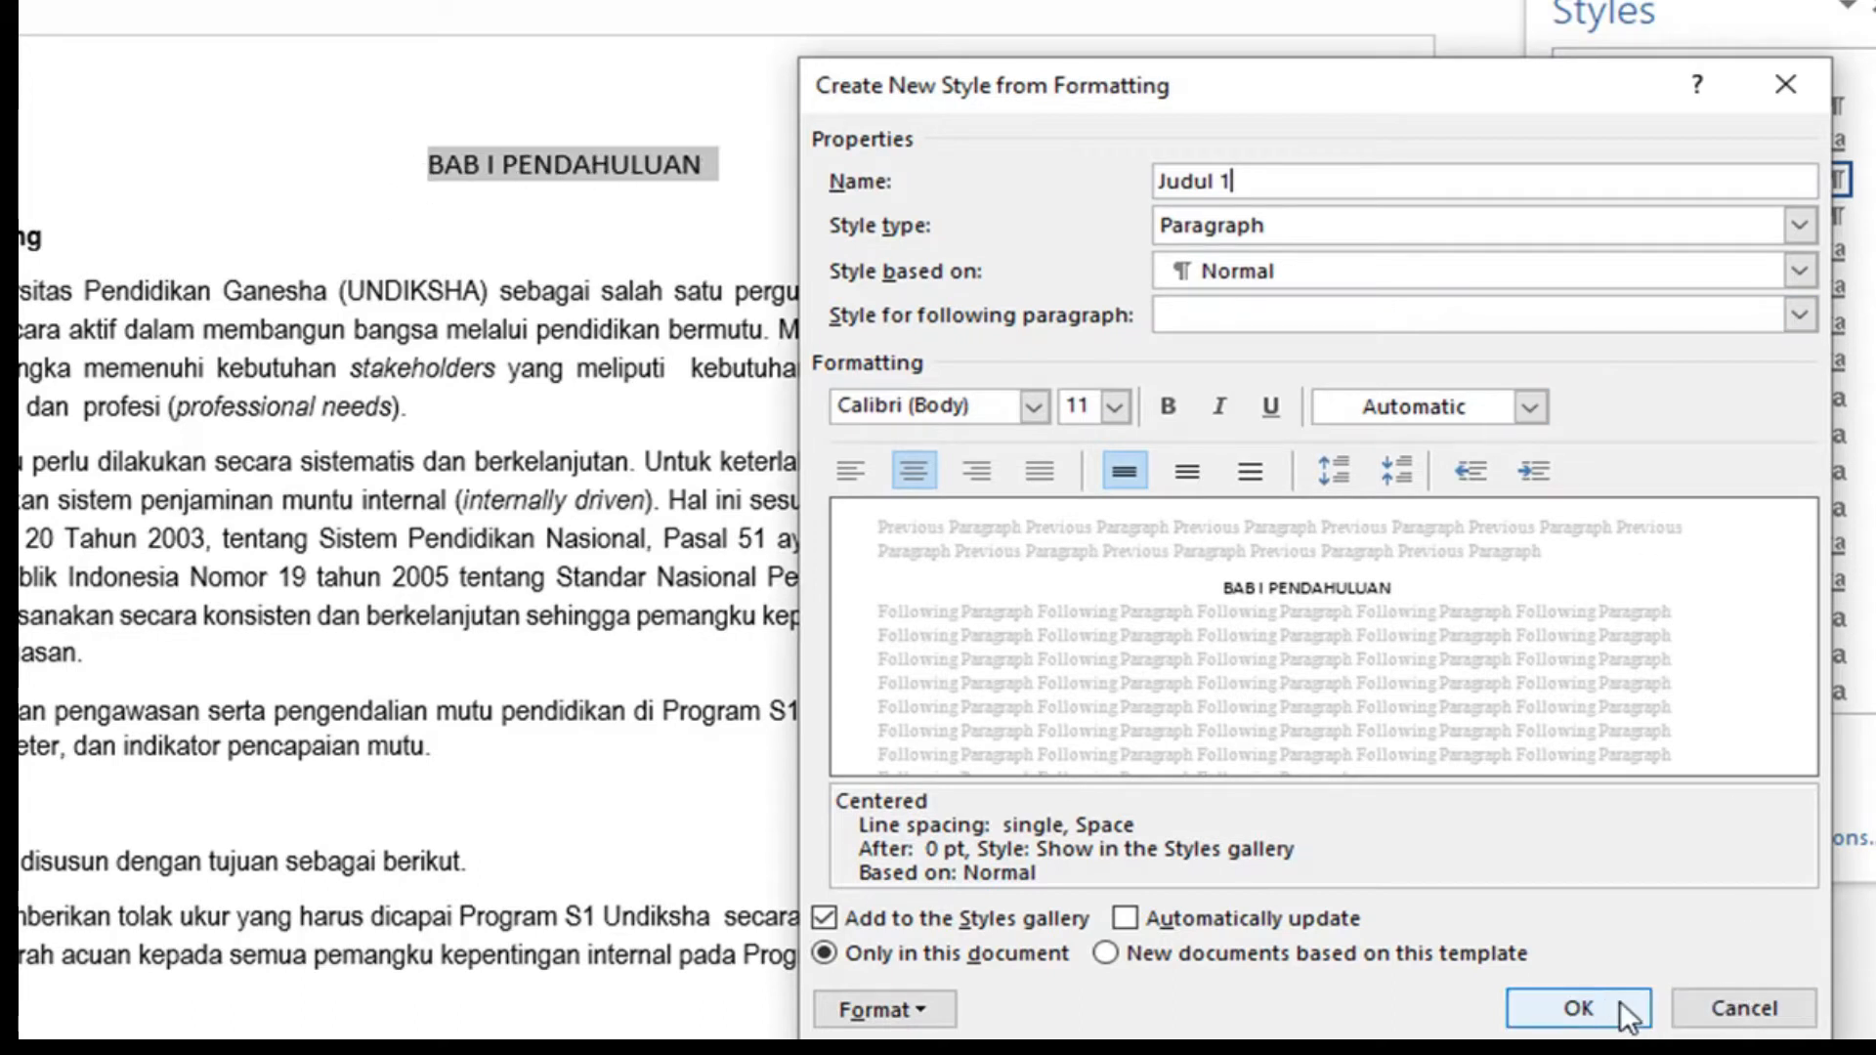
{"action": "left_click", "coordinate": [1578, 1008]}
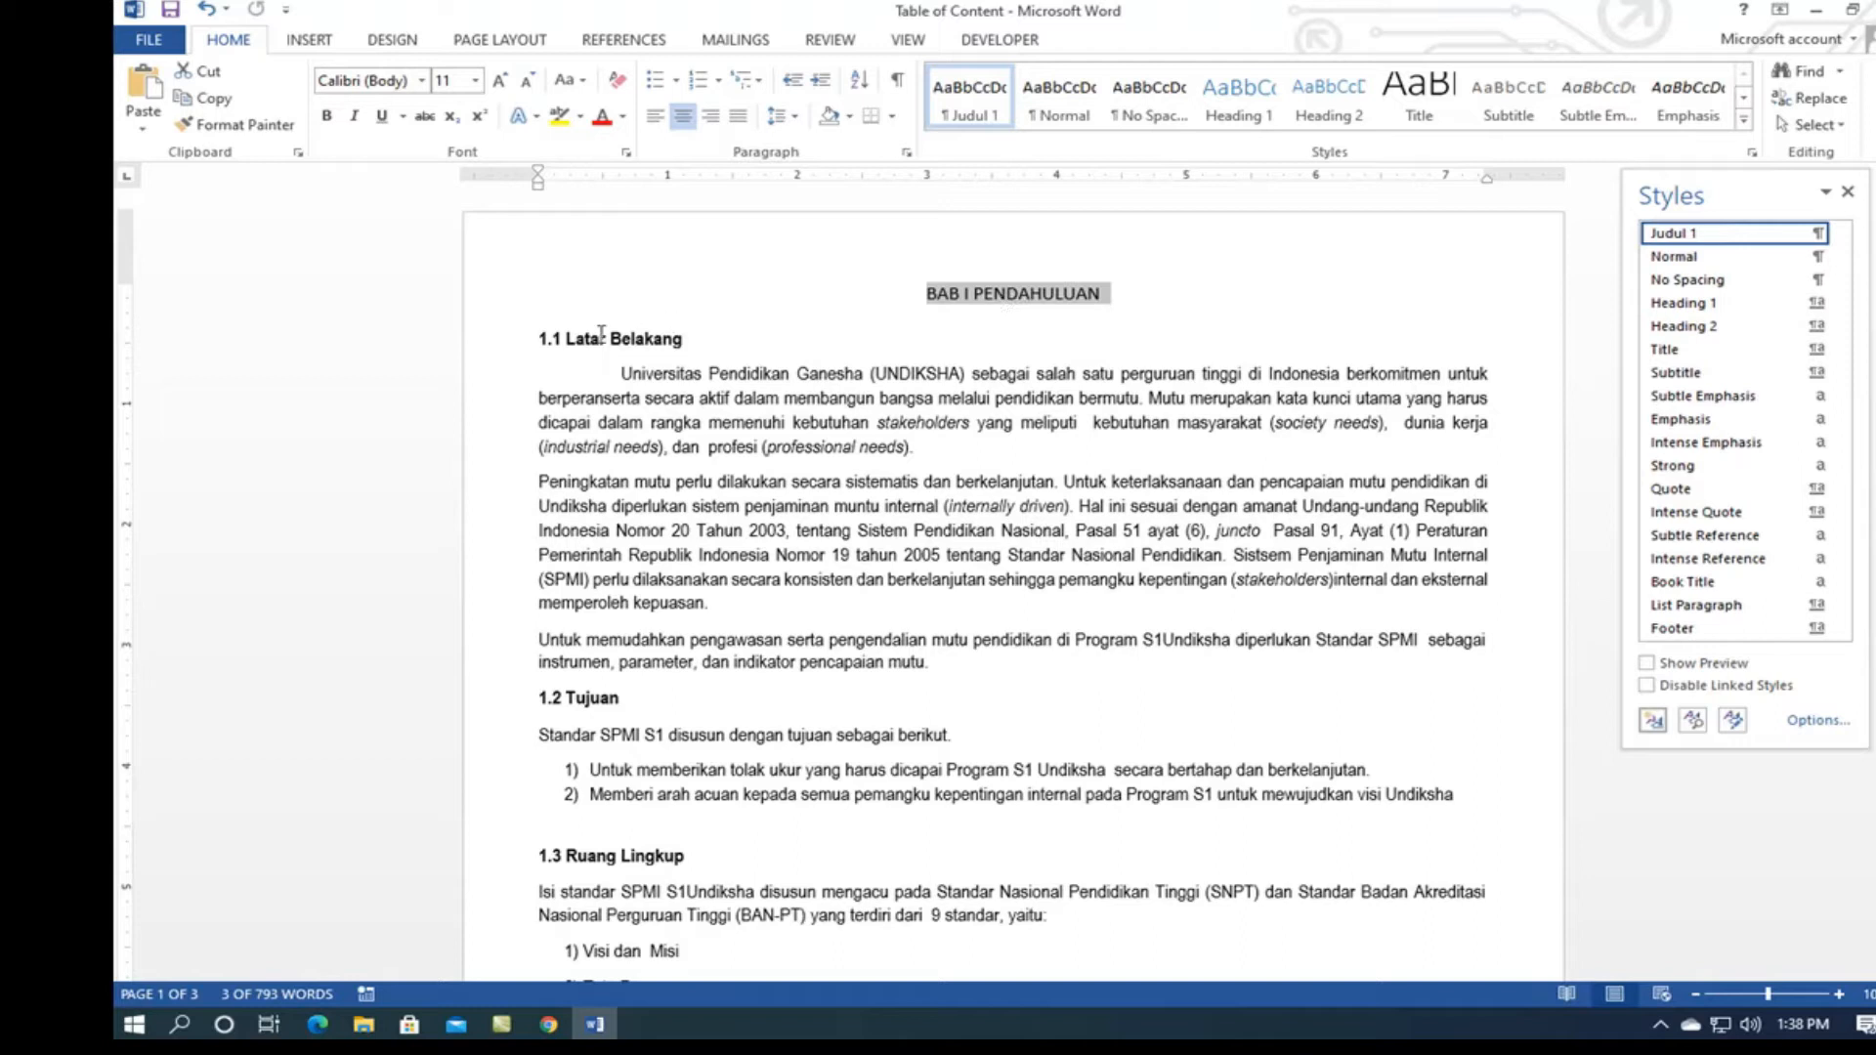
Step: Create a new paragraph style named "Judul 2" from the formatting of the 1.1 Latar Belakang subheading
{"action": "left_click_drag", "start_coordinate": [535, 339], "coordinate": [690, 341]}
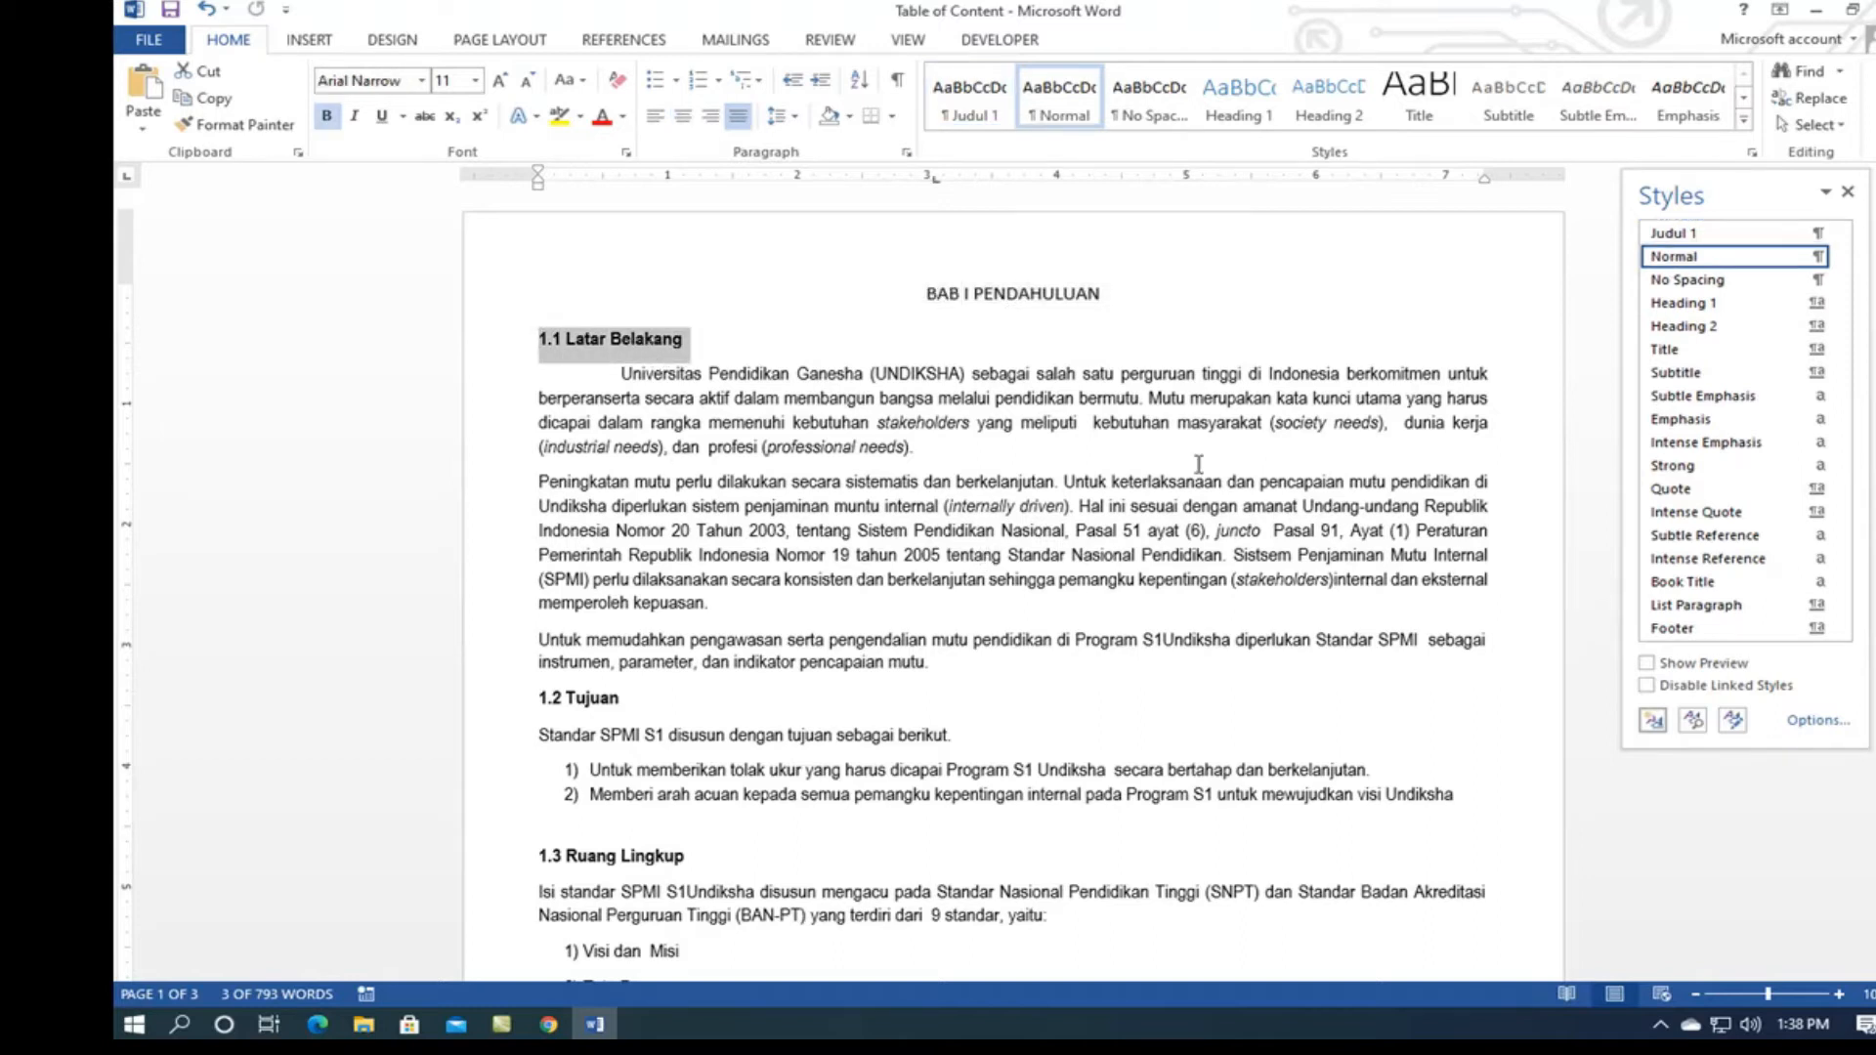
{"action": "left_click", "coordinate": [1653, 724]}
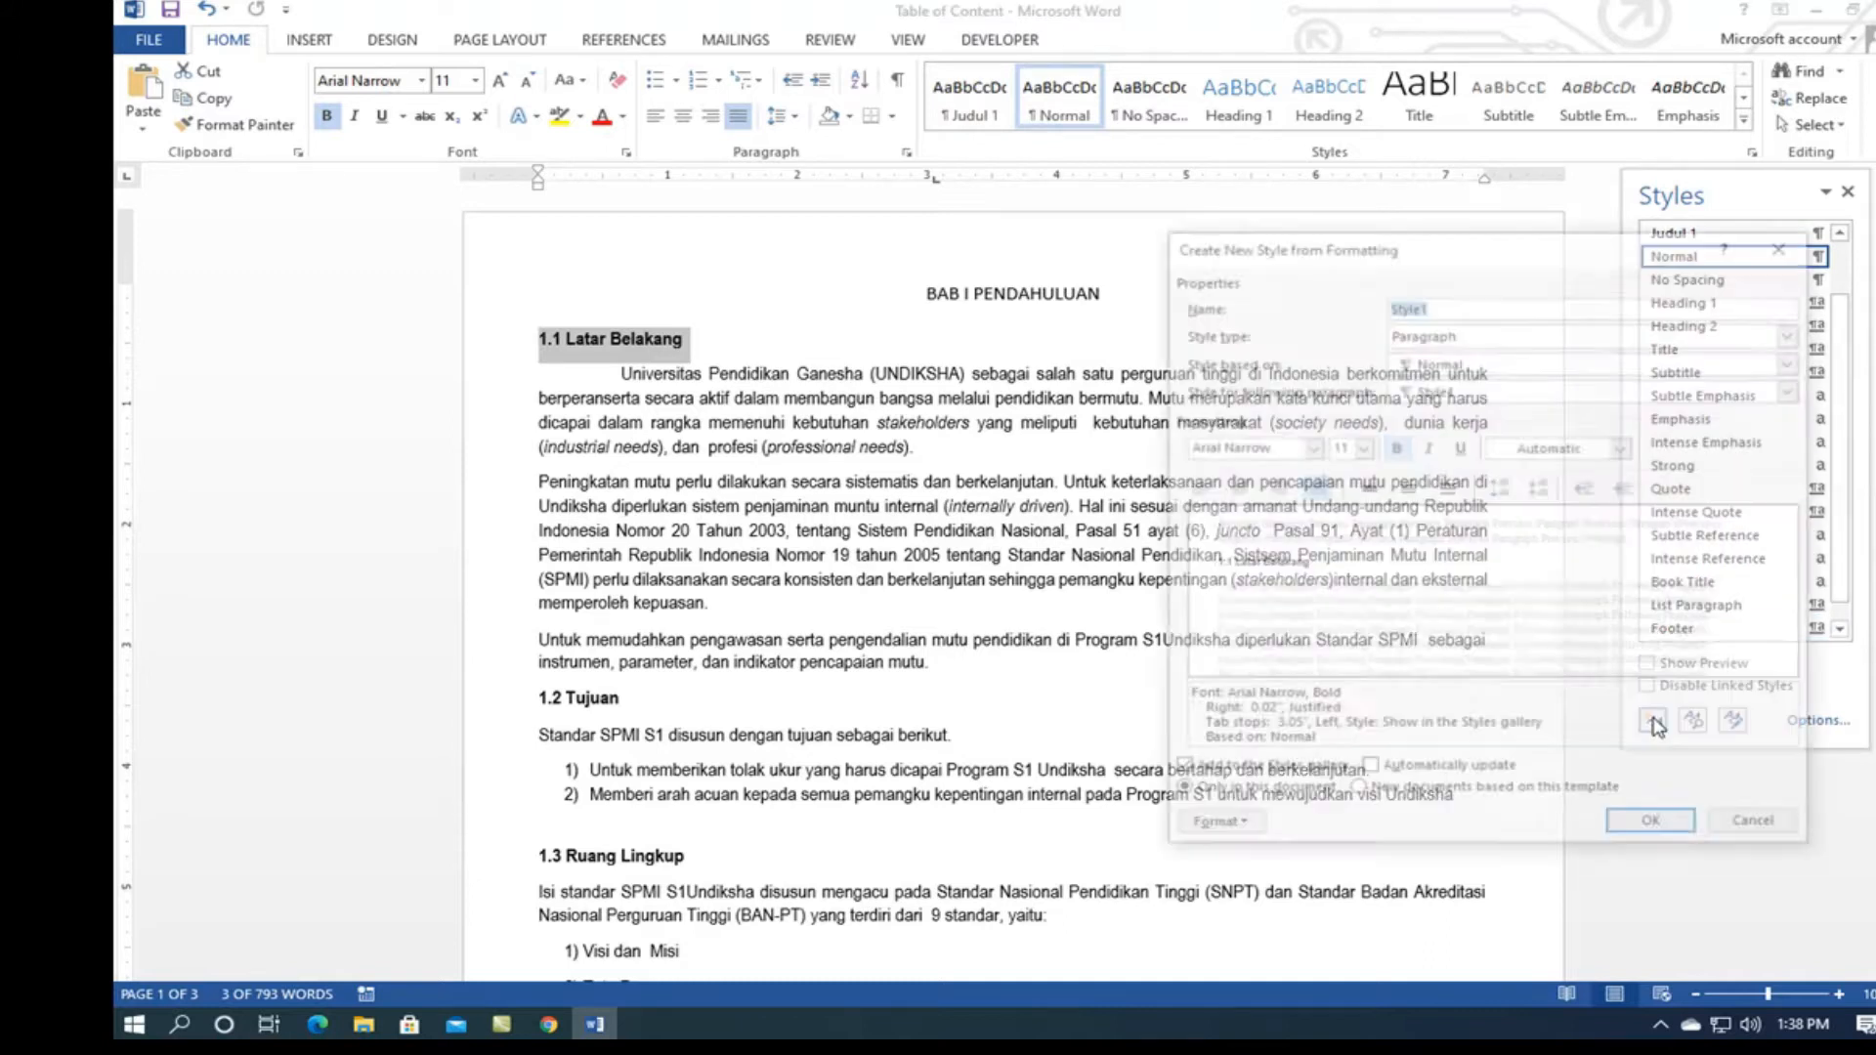
{"action": "type", "text": "Judul 2"}
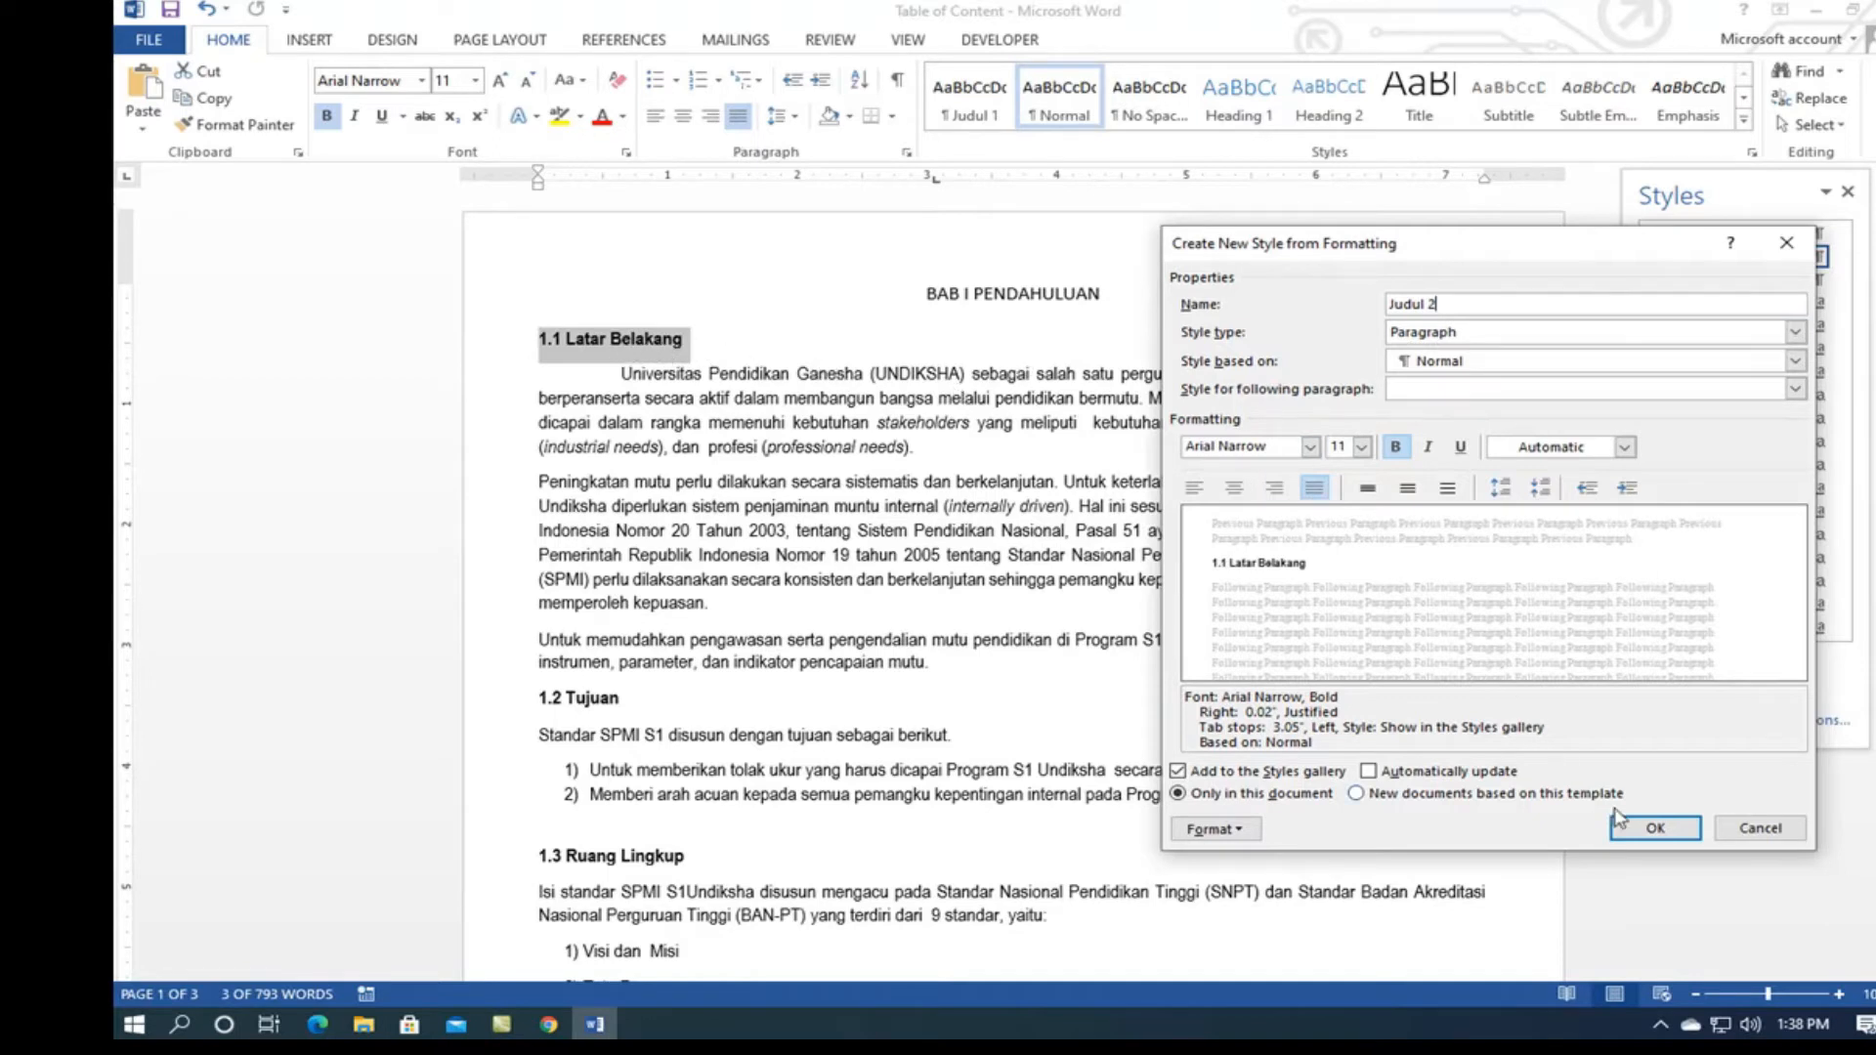
{"action": "left_click", "coordinate": [1651, 826]}
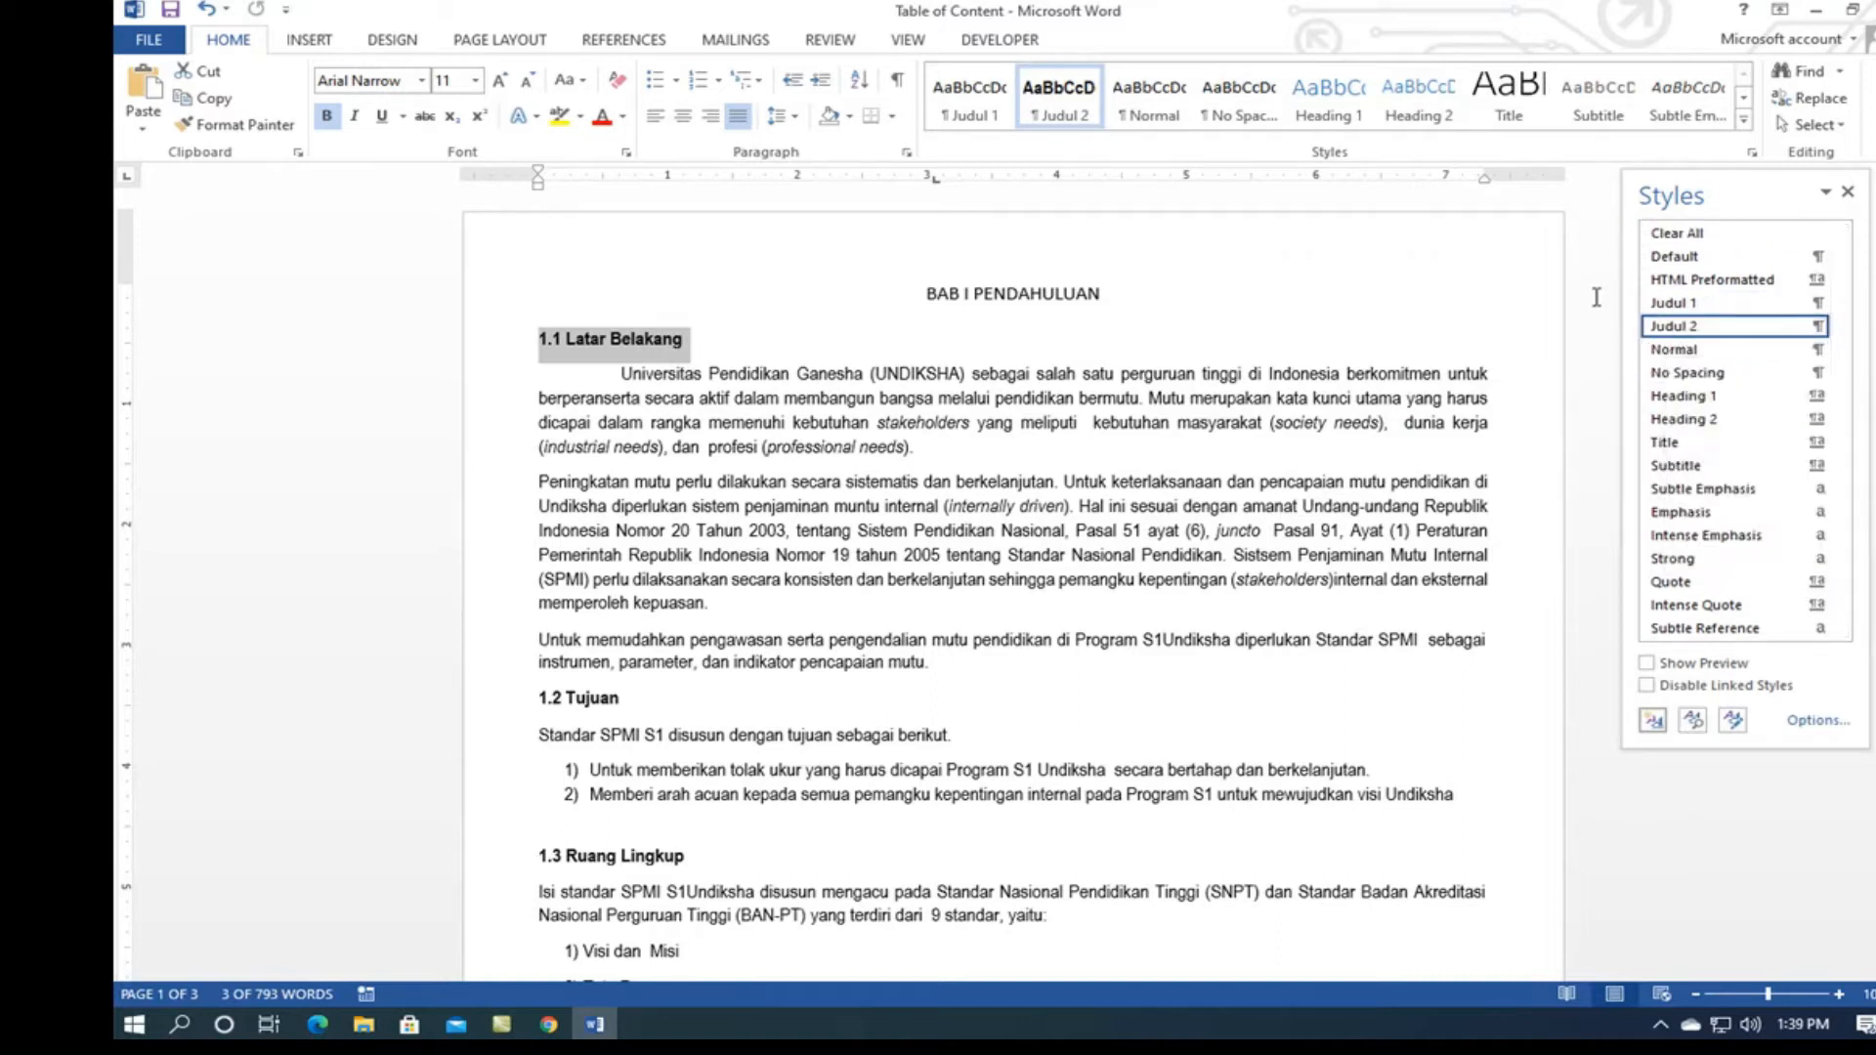
Step: Apply the Judul 1 style to the BAB I PENDAHULUAN title and check the style of the 1.1 Latar Belakang subheading
{"action": "left_click", "coordinate": [1615, 321]}
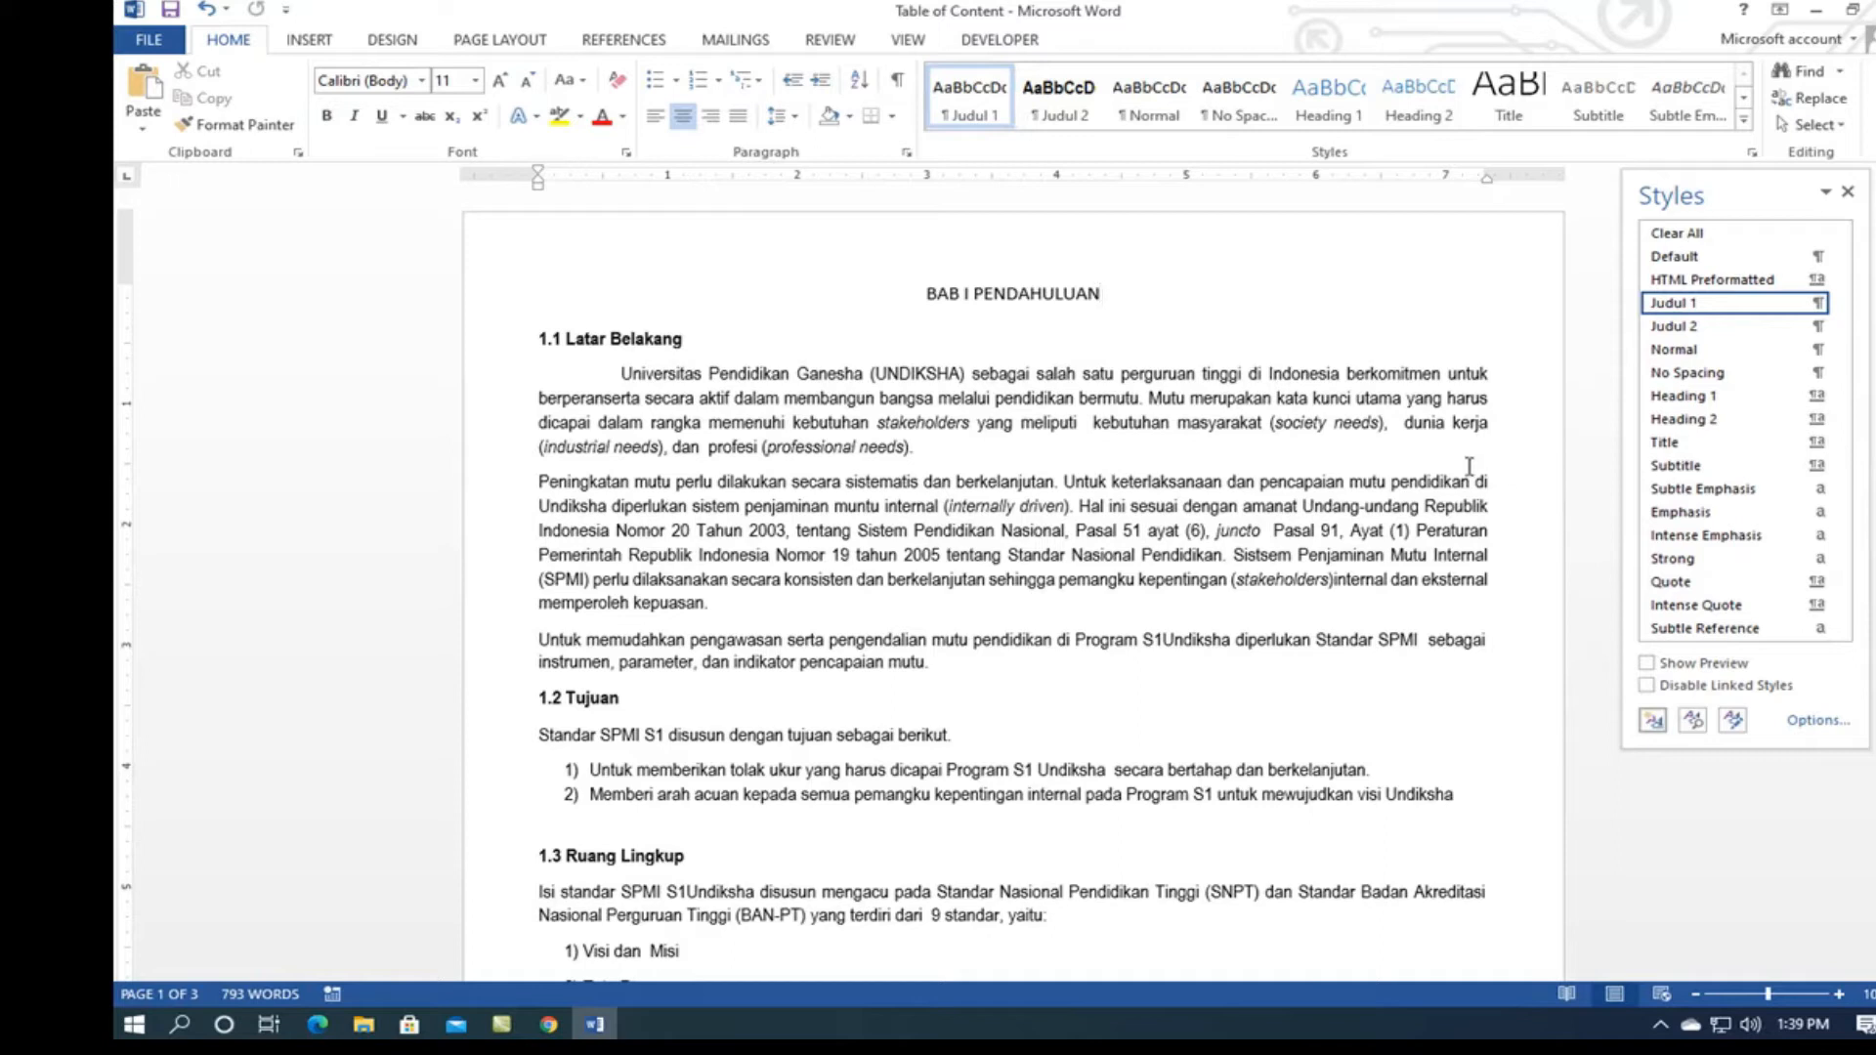
{"action": "left_click_drag", "start_coordinate": [918, 295], "coordinate": [1096, 294]}
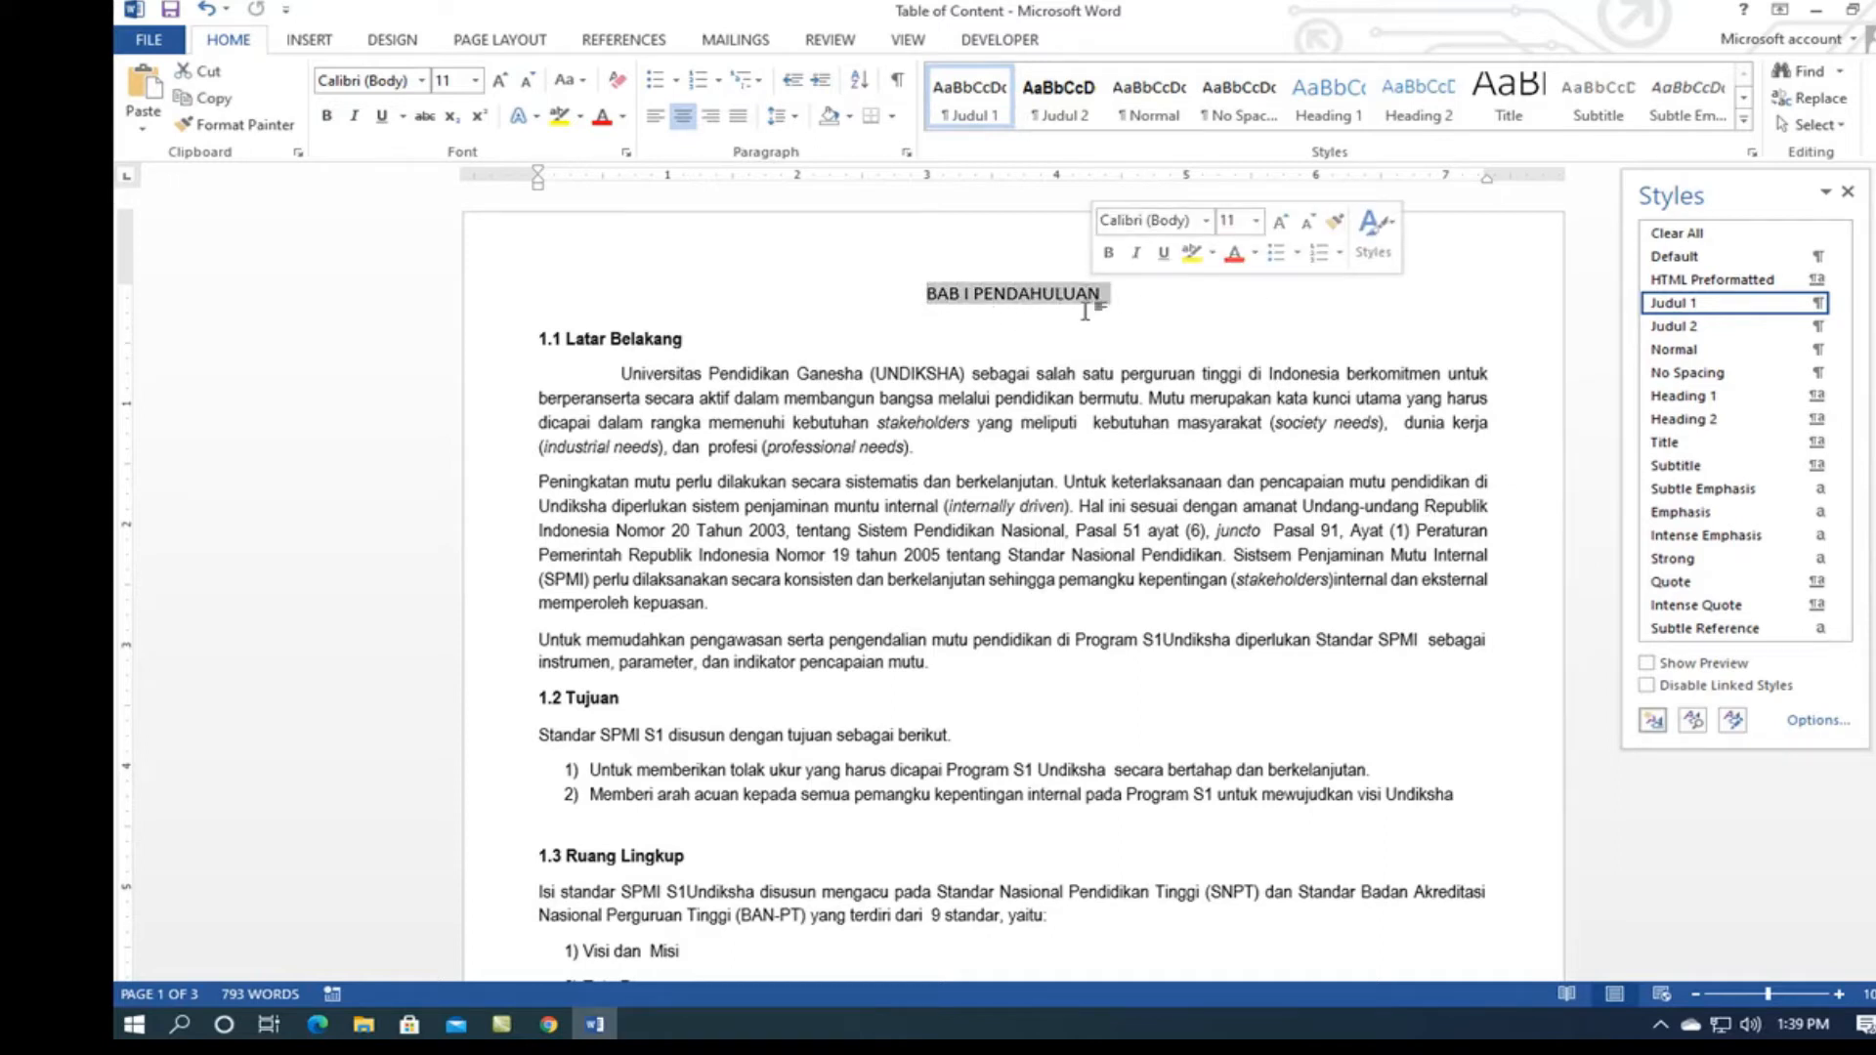
{"action": "left_click", "coordinate": [1705, 307]}
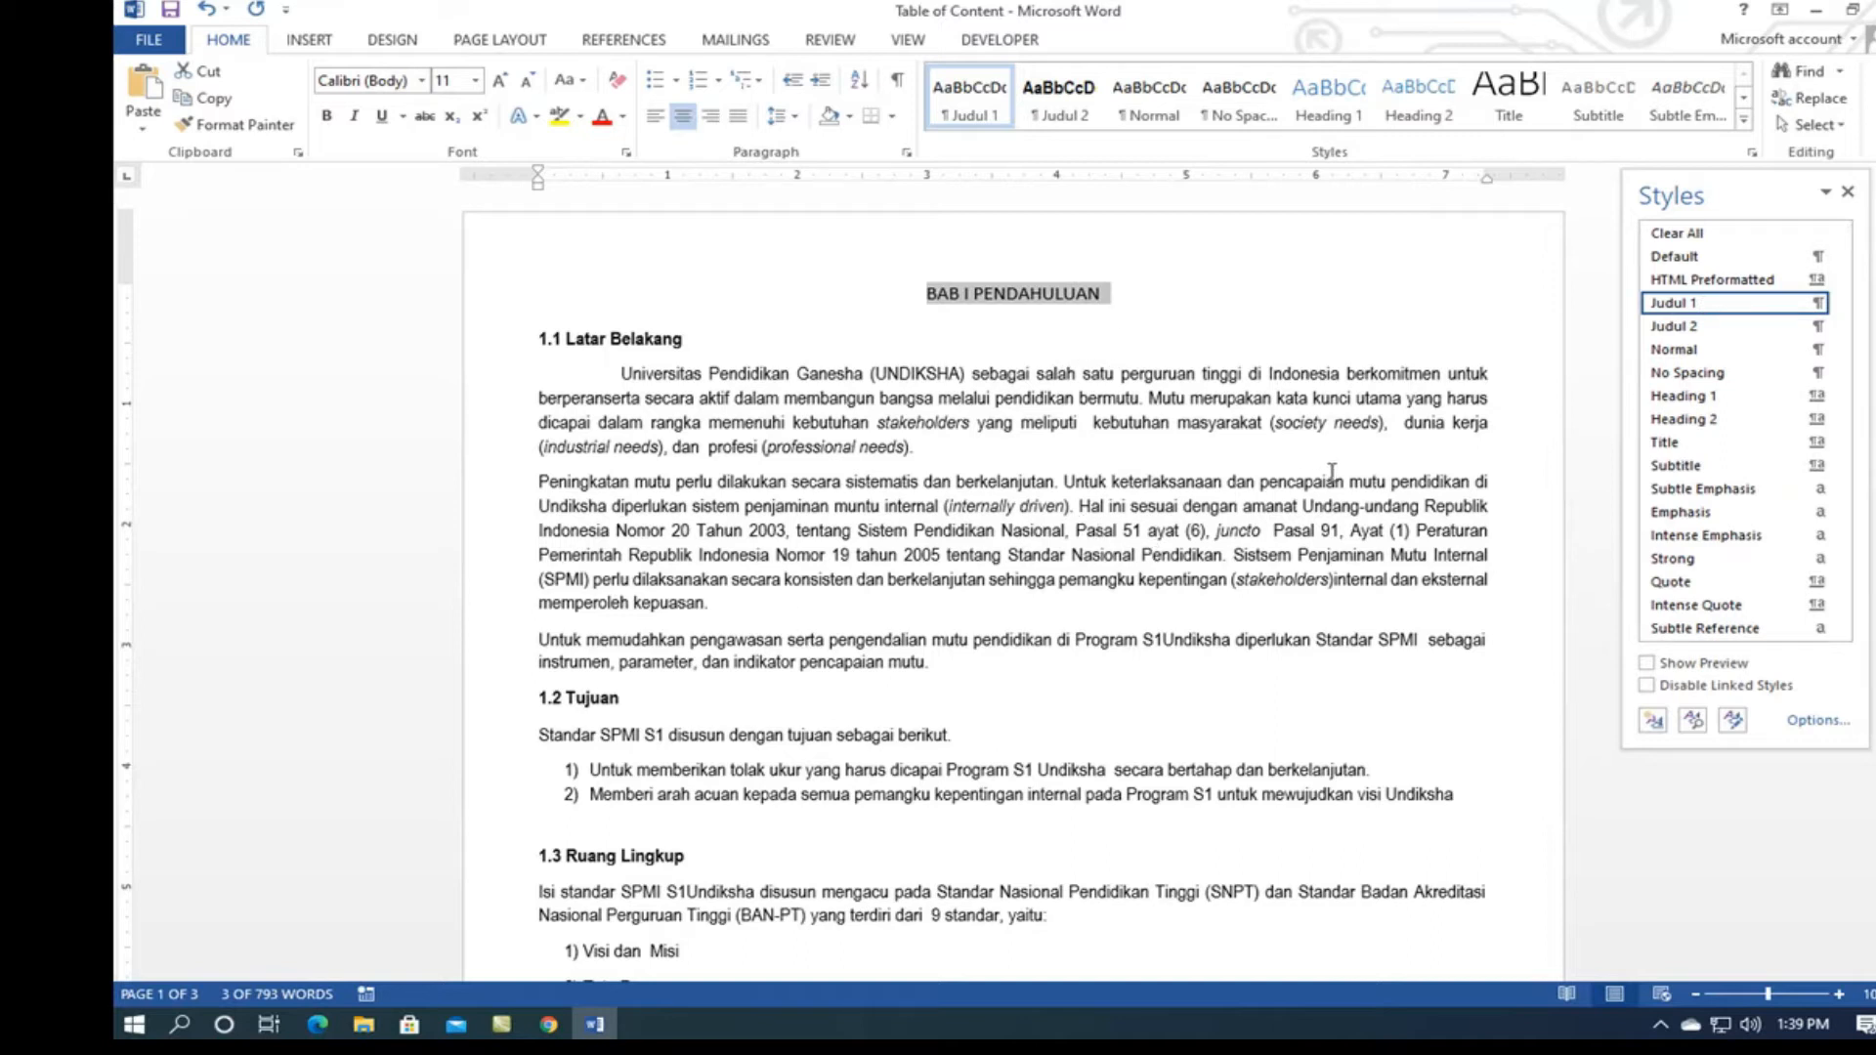
{"action": "left_click_drag", "start_coordinate": [542, 345], "coordinate": [677, 333]}
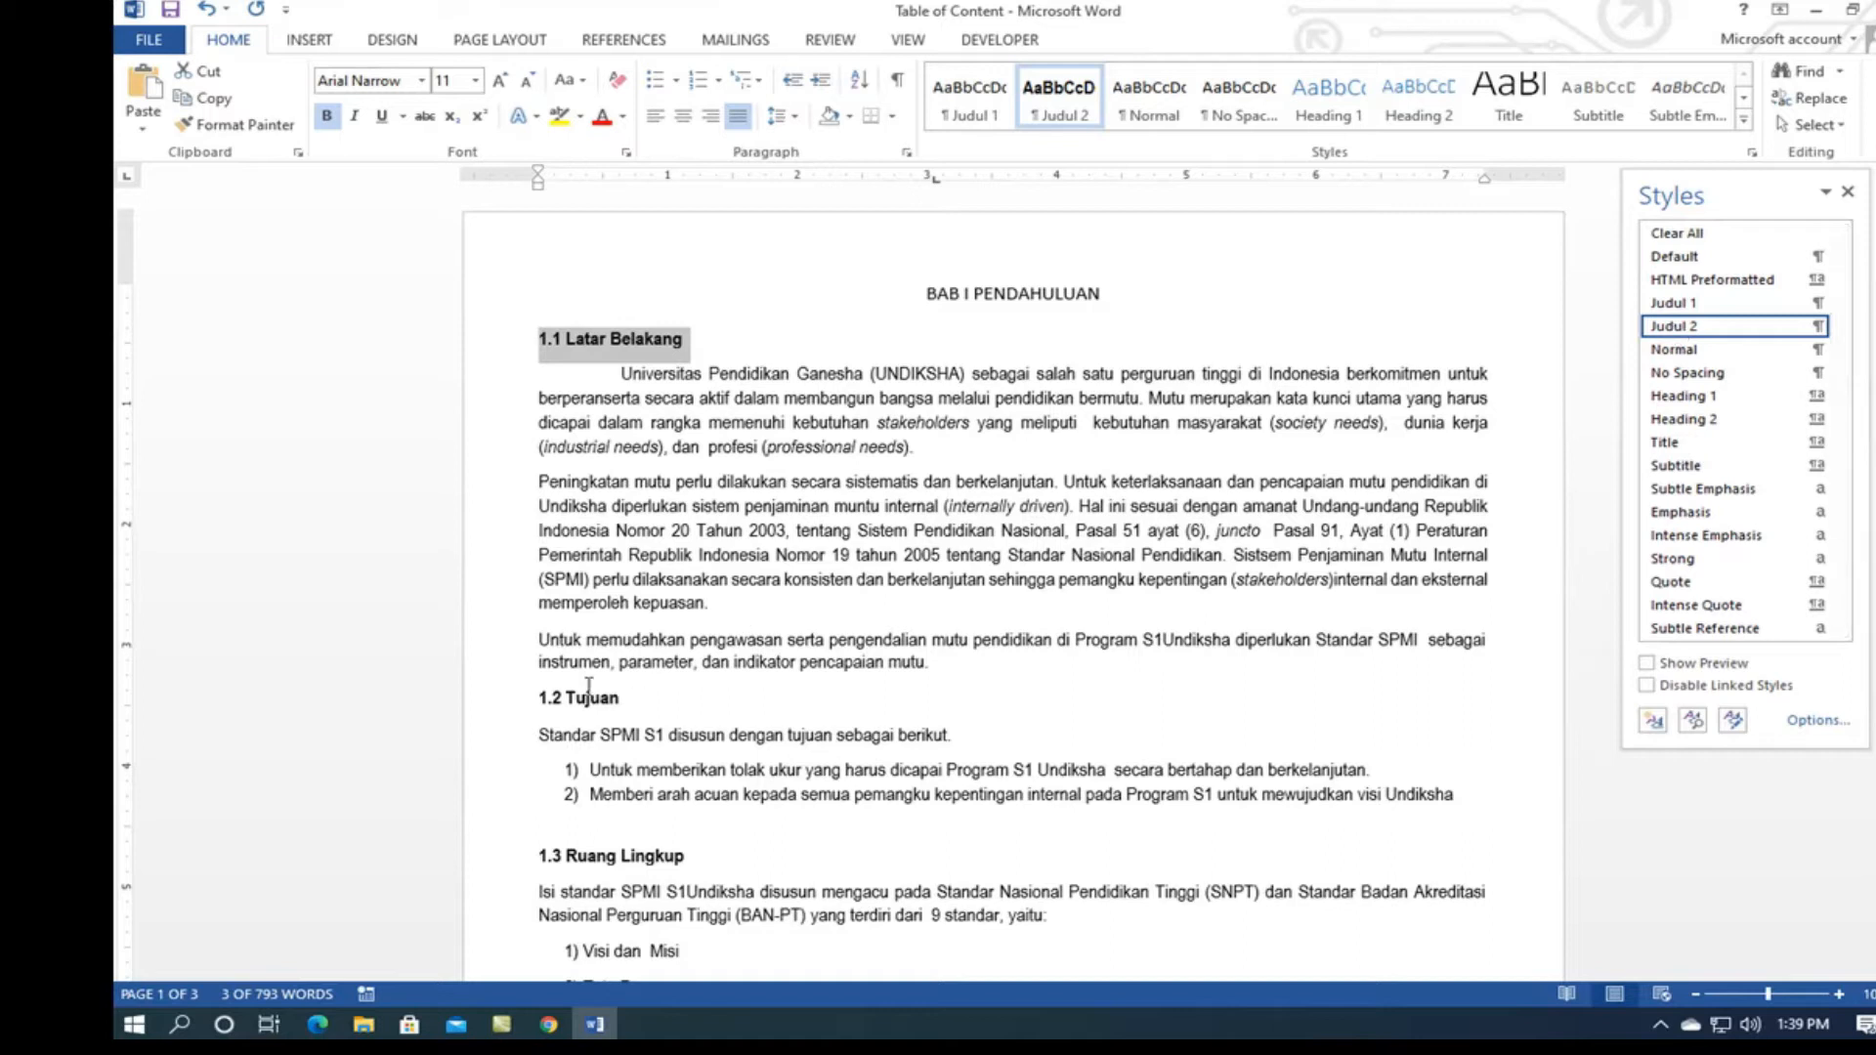
Step: Apply the Judul 2 style to the subheadings 1.2 Tujuan and 1.3 Ruang Lingkup
{"action": "left_click_drag", "start_coordinate": [540, 696], "coordinate": [630, 698]}
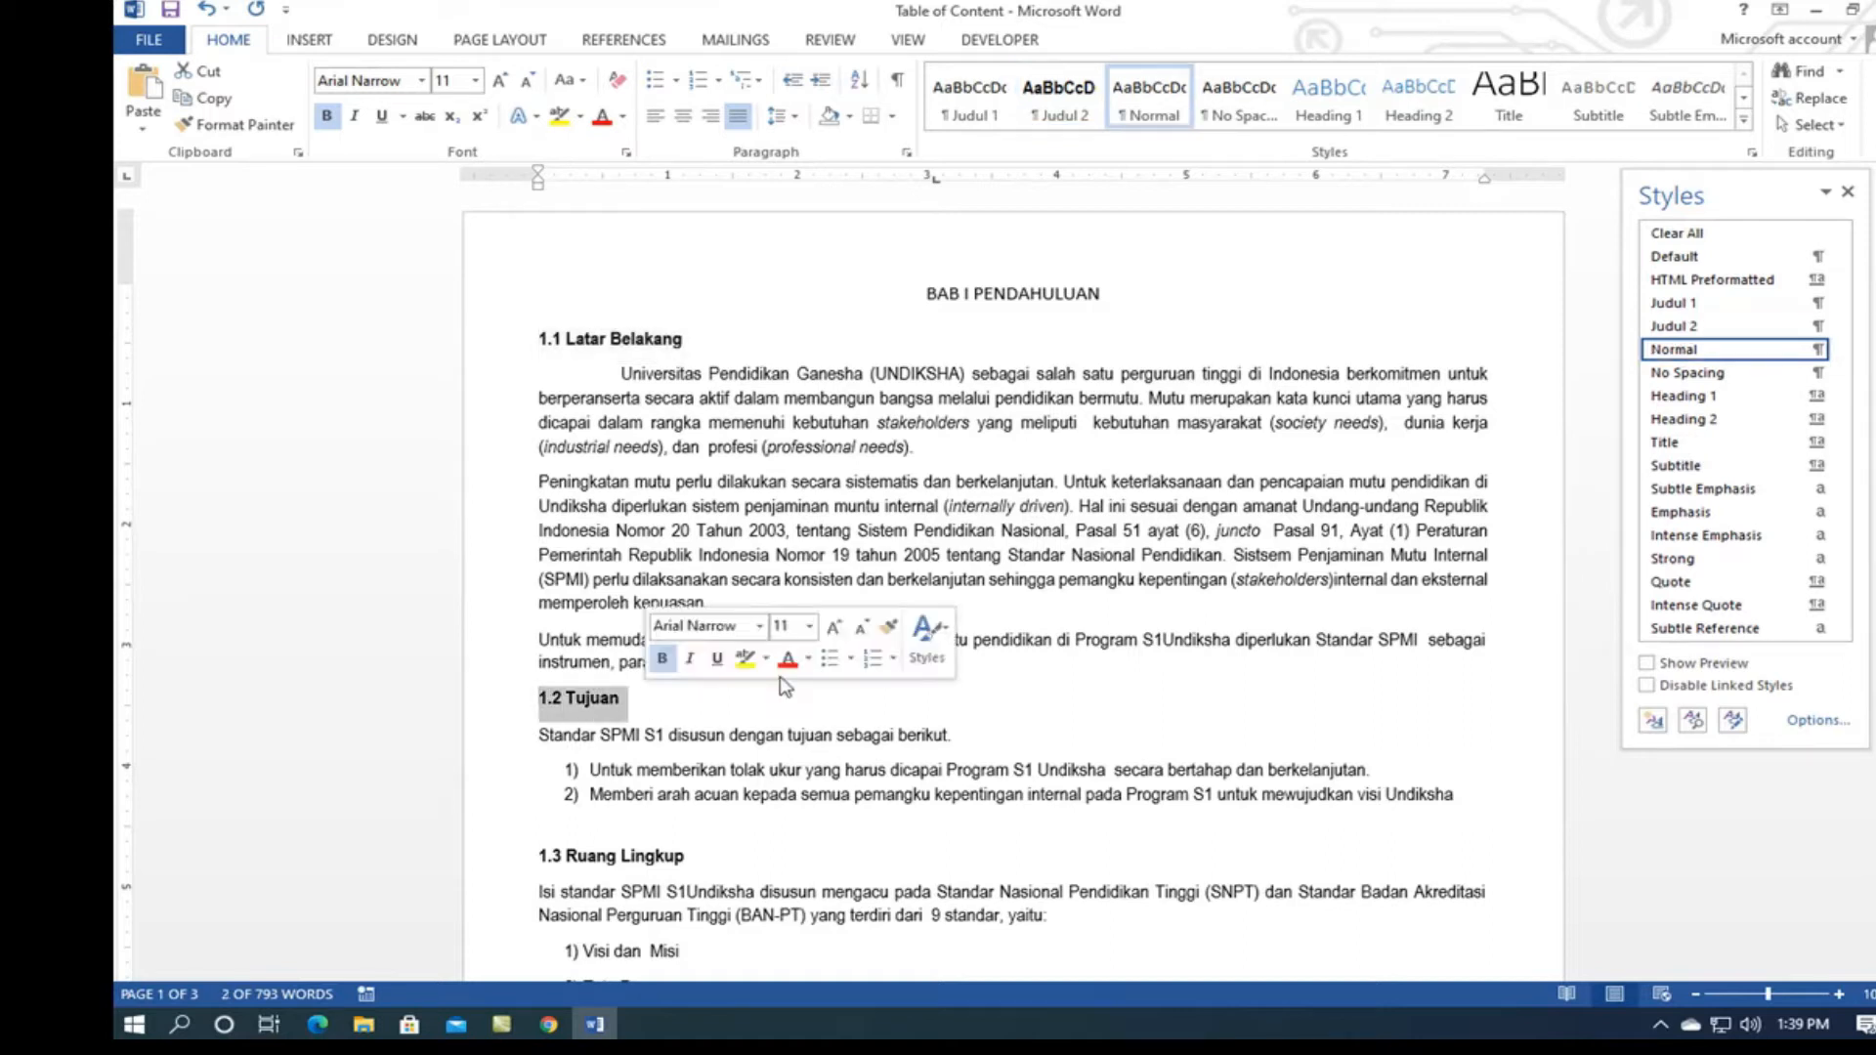
{"action": "left_click", "coordinate": [1701, 327]}
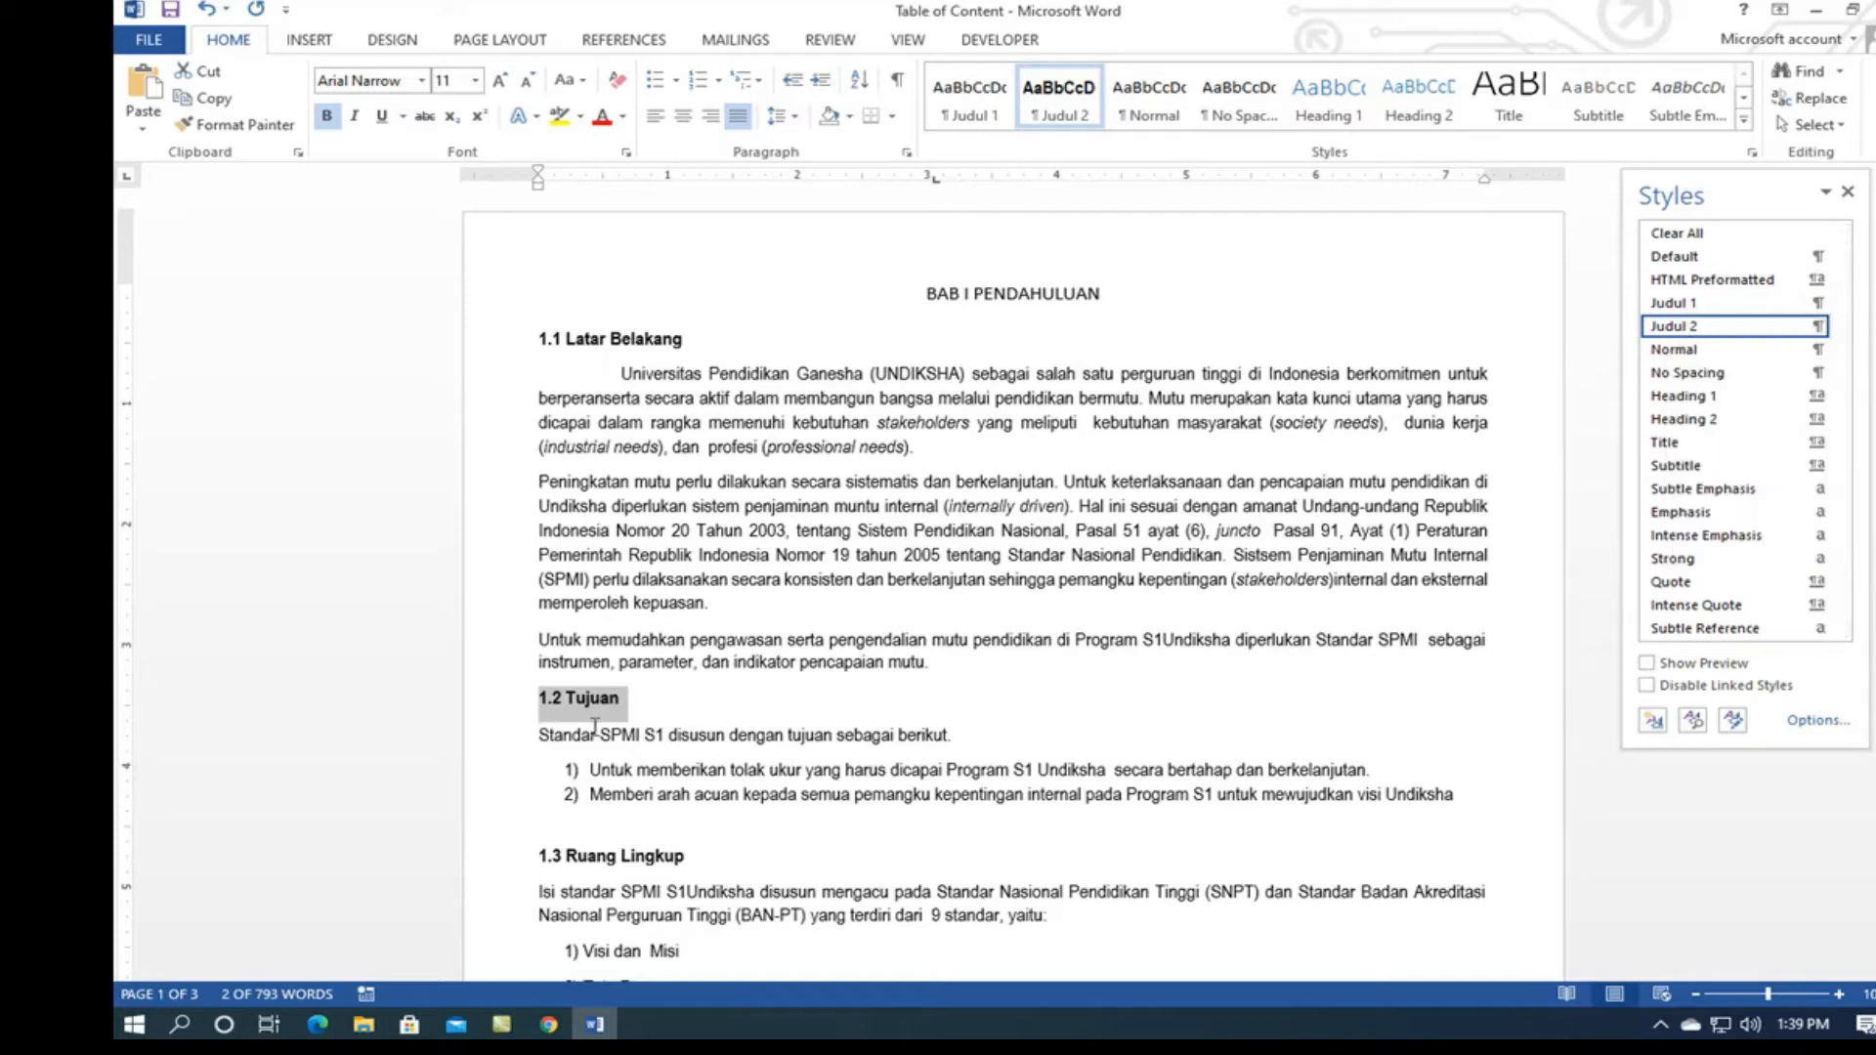
{"action": "left_click_drag", "start_coordinate": [532, 856], "coordinate": [689, 856]}
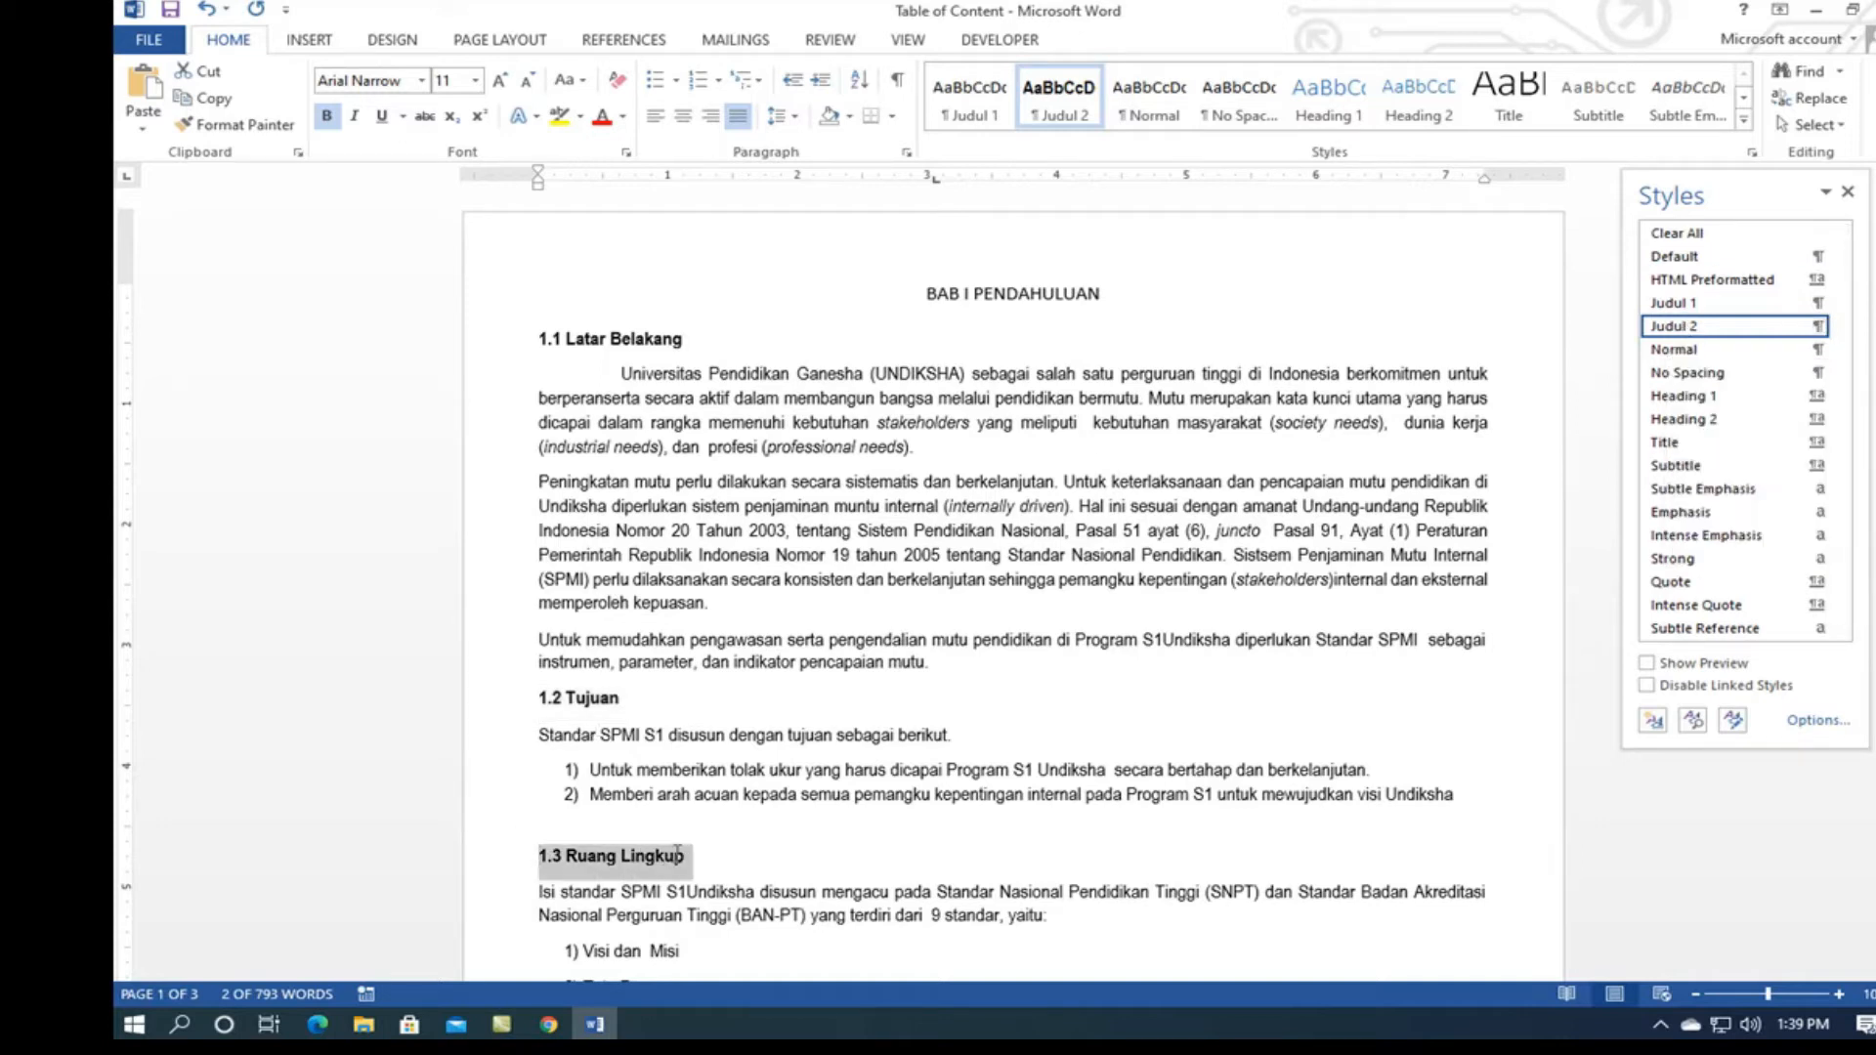
{"action": "left_click", "coordinate": [1672, 326]}
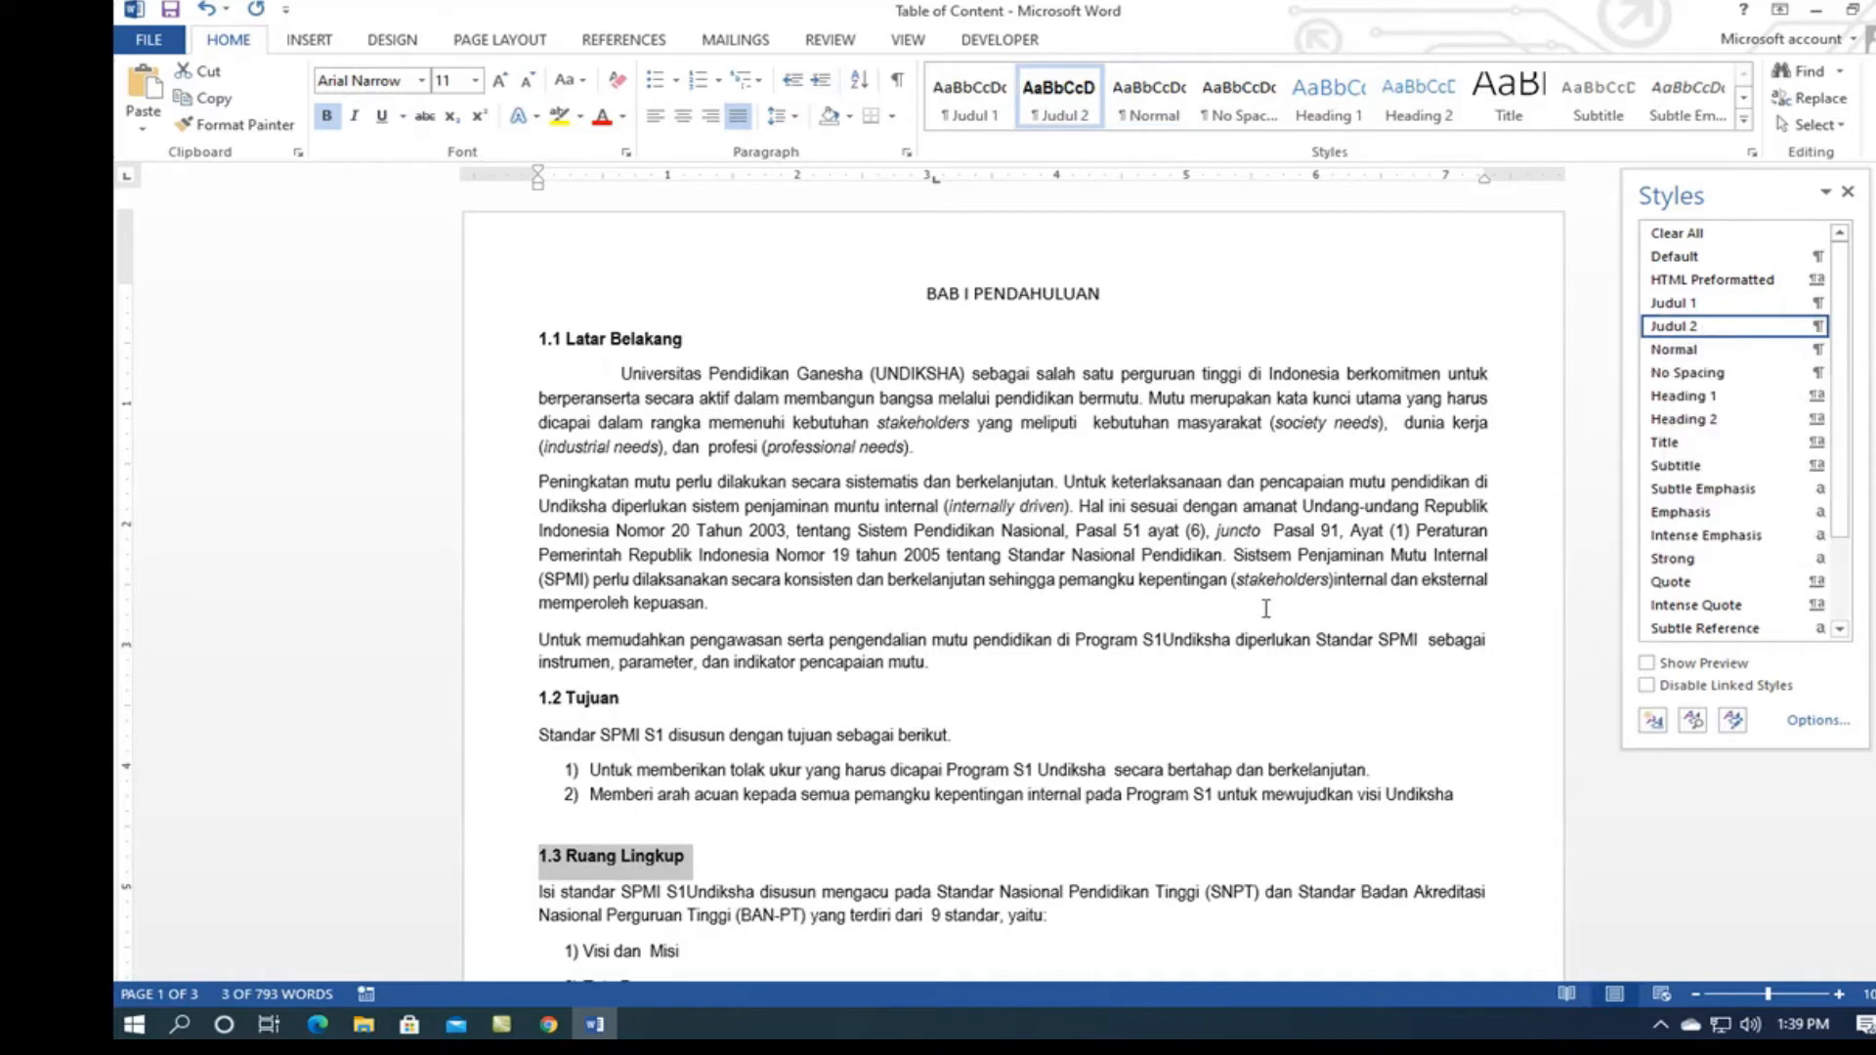
Step: Apply the Judul 2 style to the subheadings 1.4 Daftar Istilah and 1.5 Landasan Yuridis
{"action": "scroll", "coordinate": [1151, 650], "scroll_direction": "down", "scroll_amount": 3}
{"action": "scroll", "coordinate": [1151, 650], "scroll_direction": "down", "scroll_amount": 15}
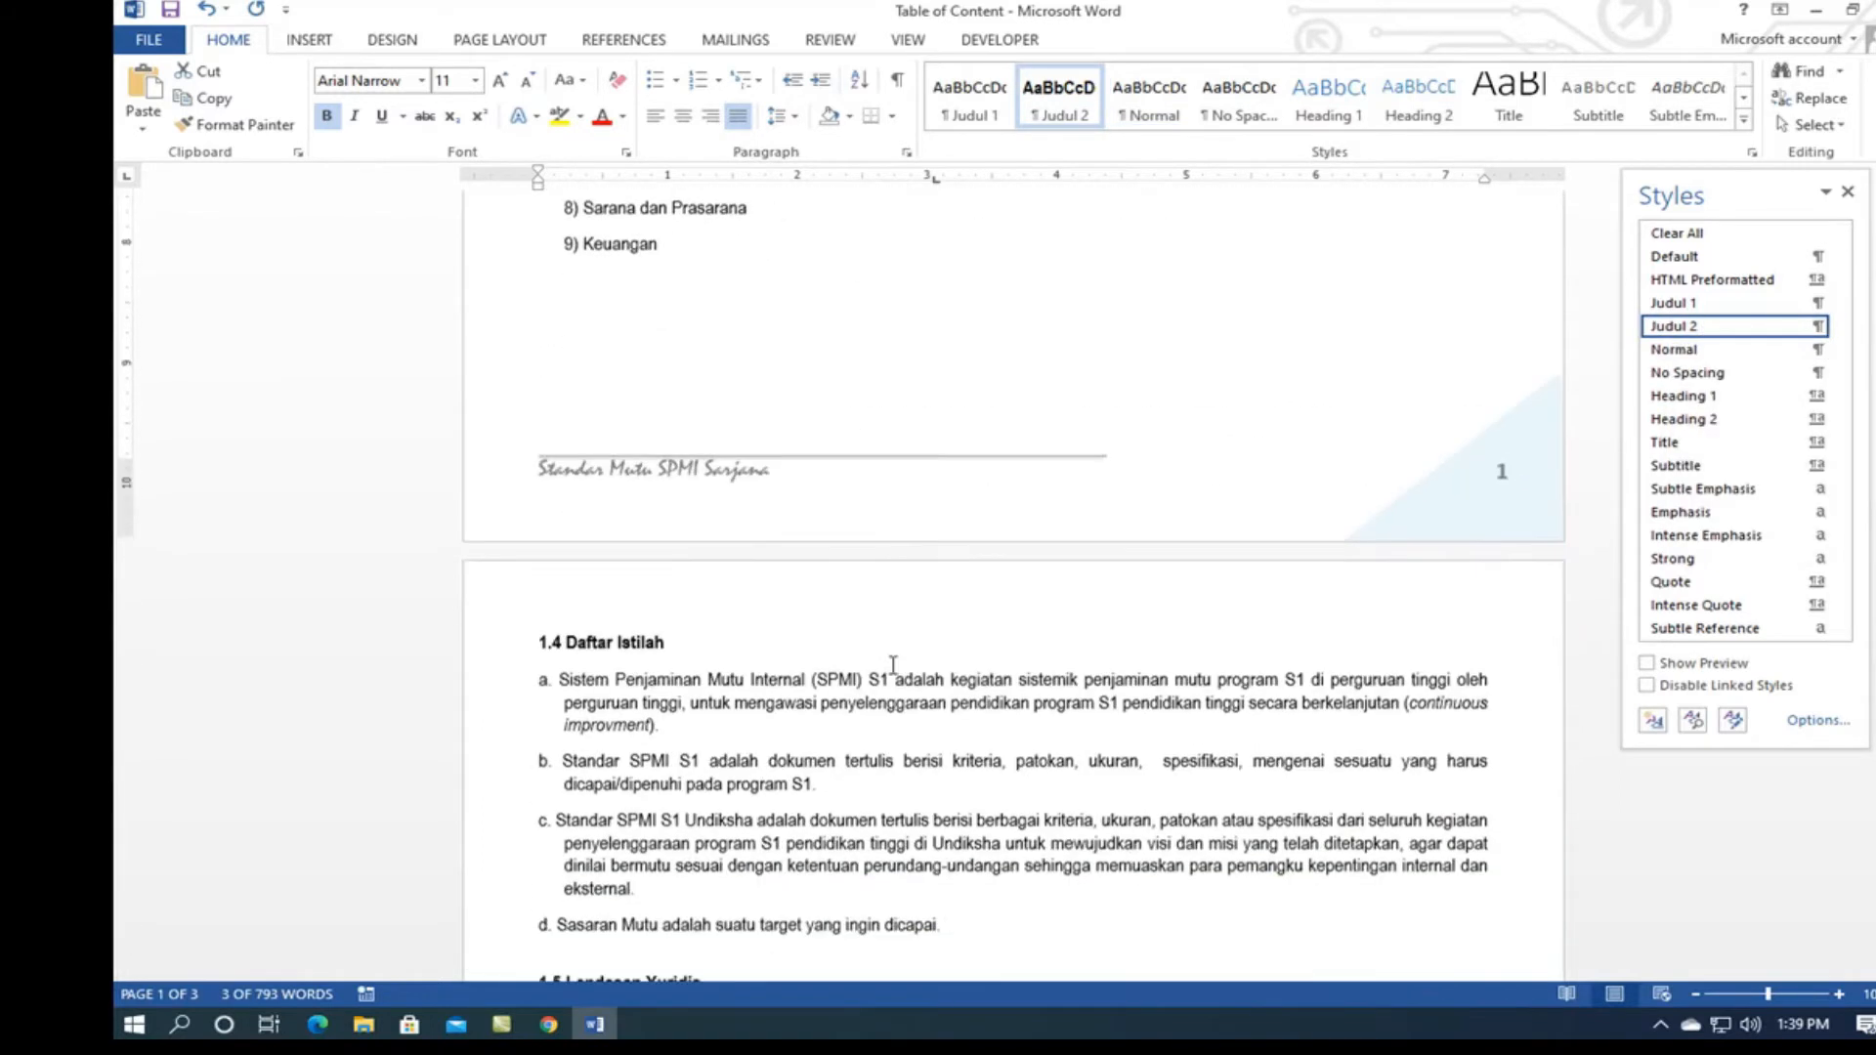
{"action": "left_click_drag", "start_coordinate": [540, 640], "coordinate": [679, 637]}
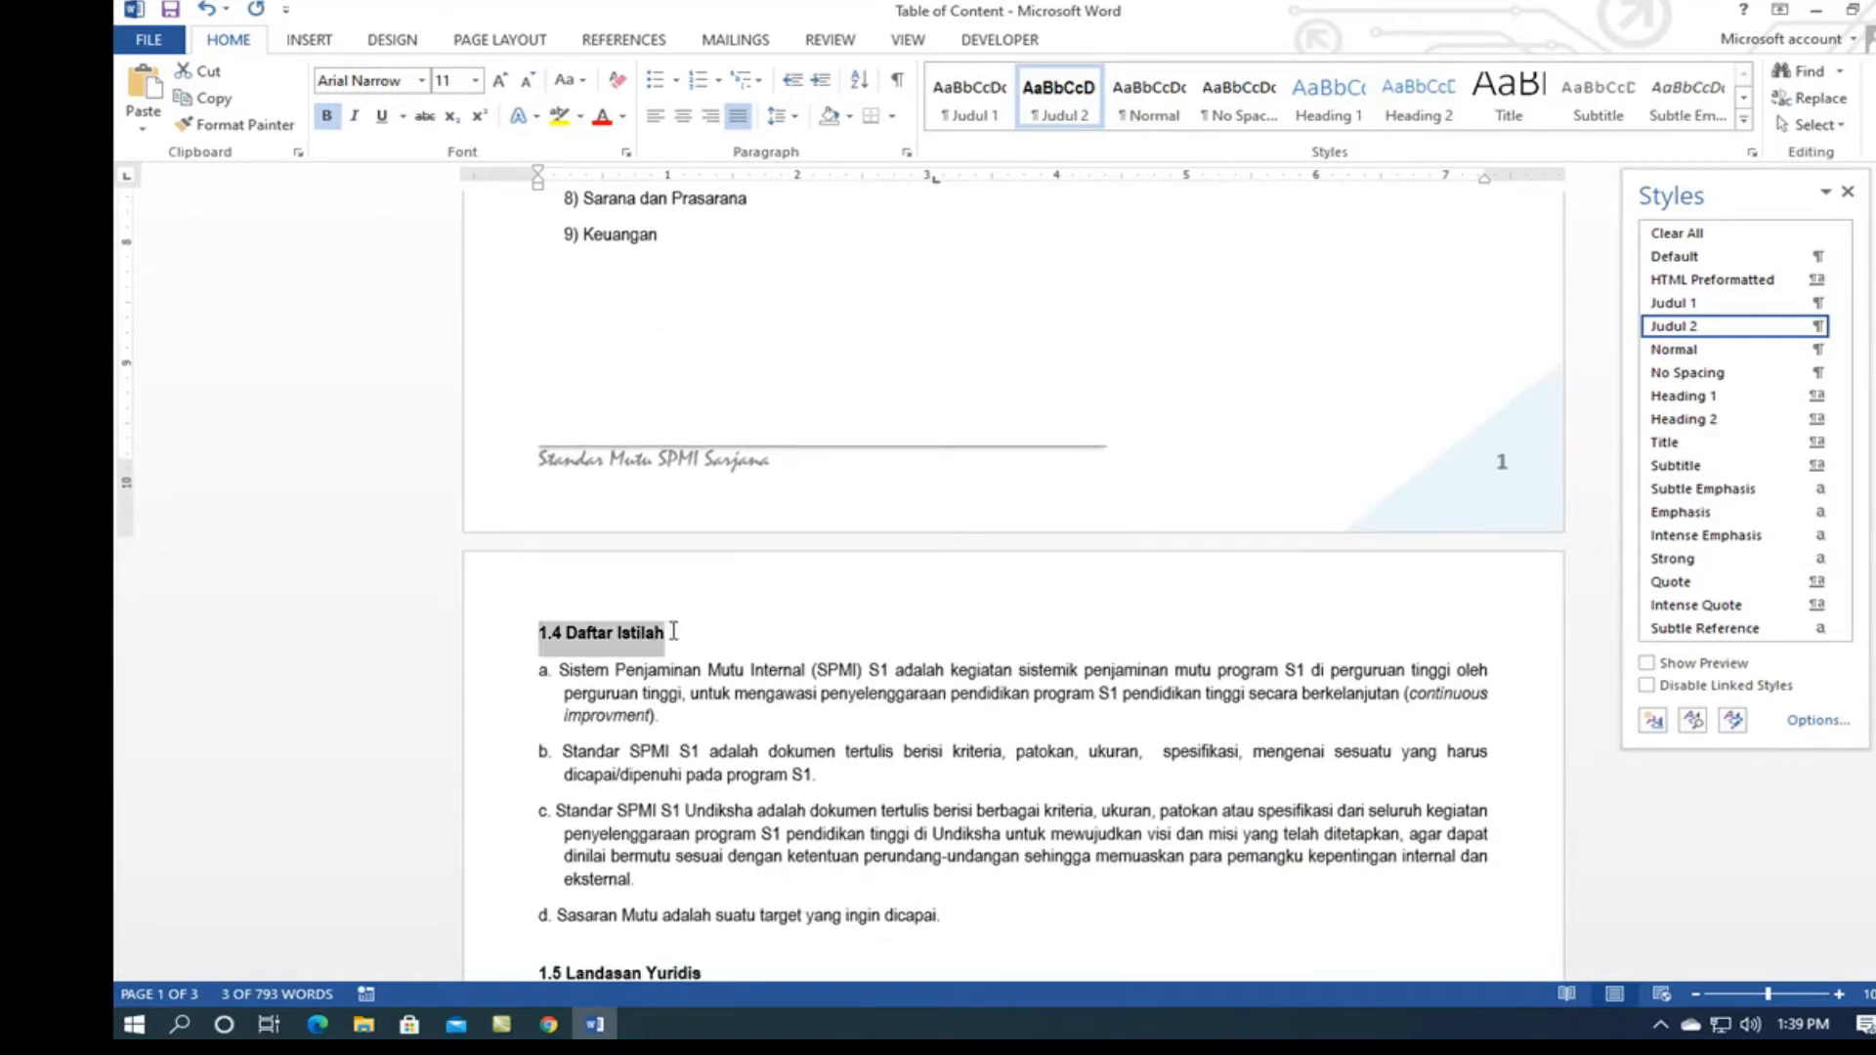
{"action": "left_click", "coordinate": [1711, 328]}
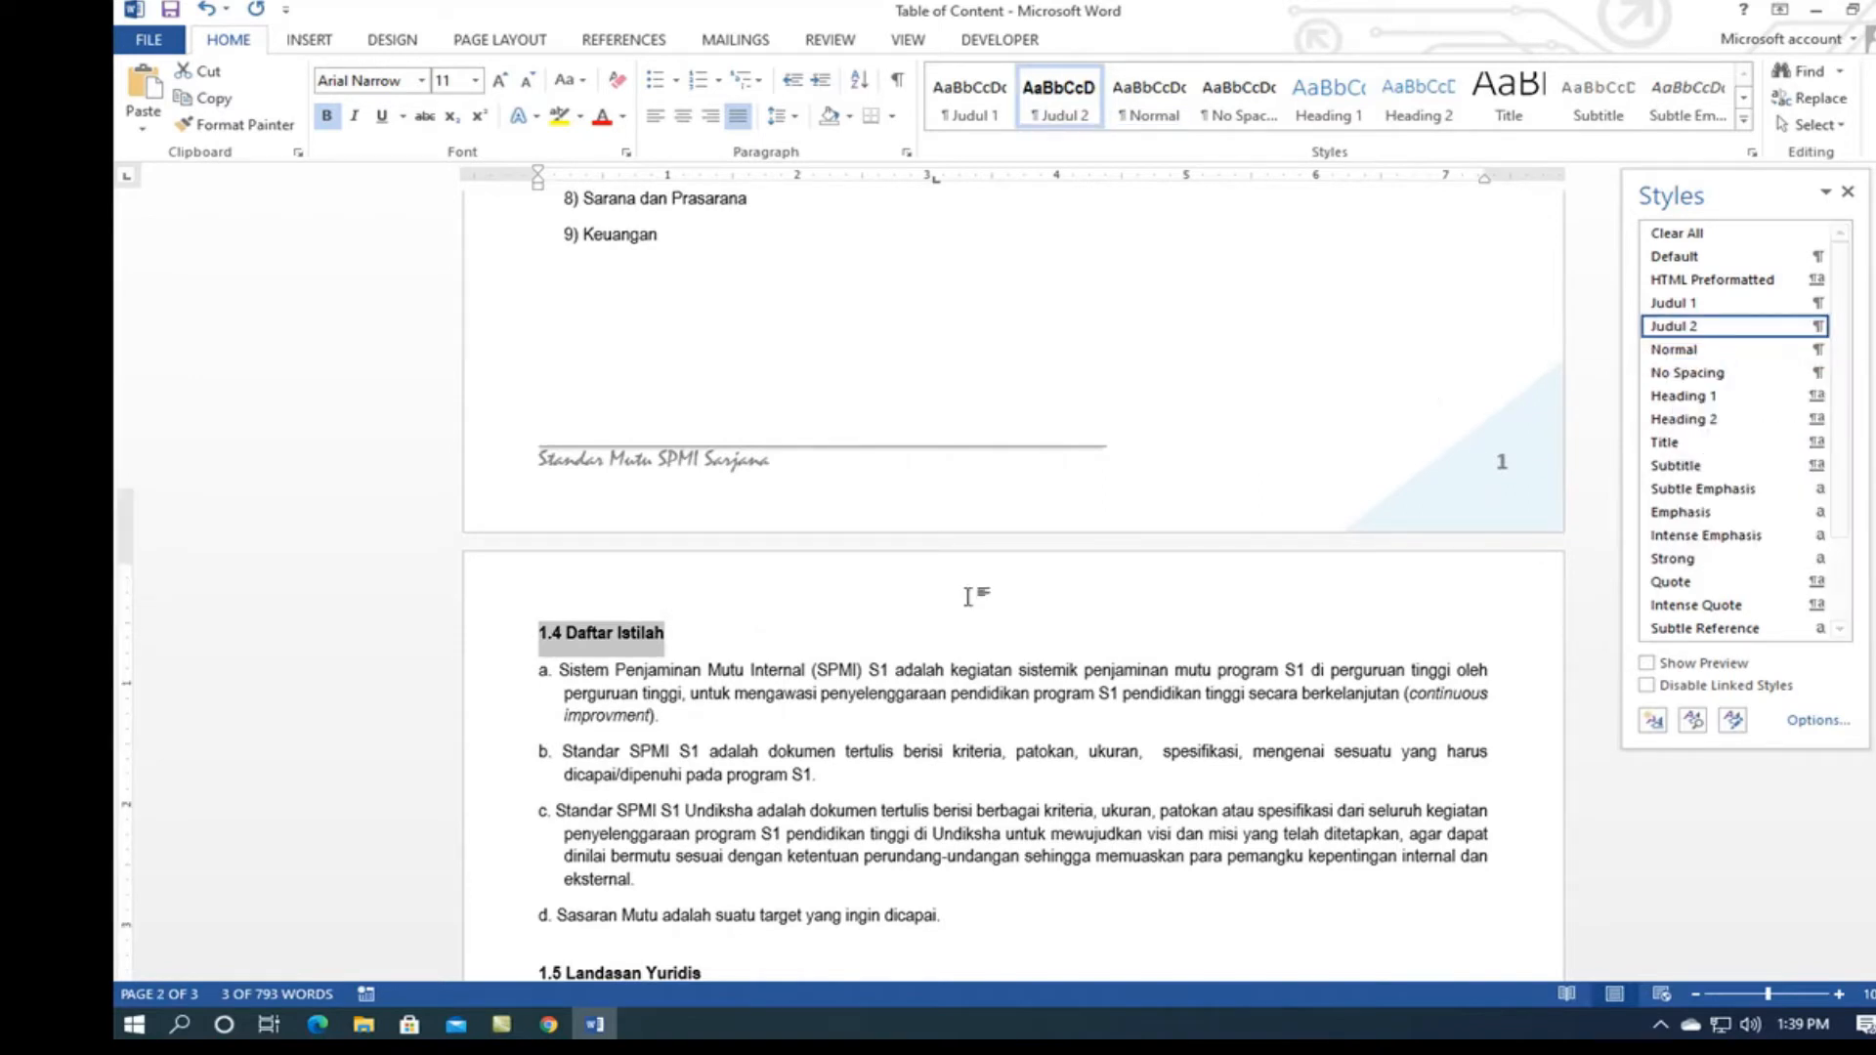
{"action": "scroll", "coordinate": [541, 672], "scroll_direction": "down", "scroll_amount": 5}
{"action": "left_click_drag", "start_coordinate": [540, 674], "coordinate": [710, 677]}
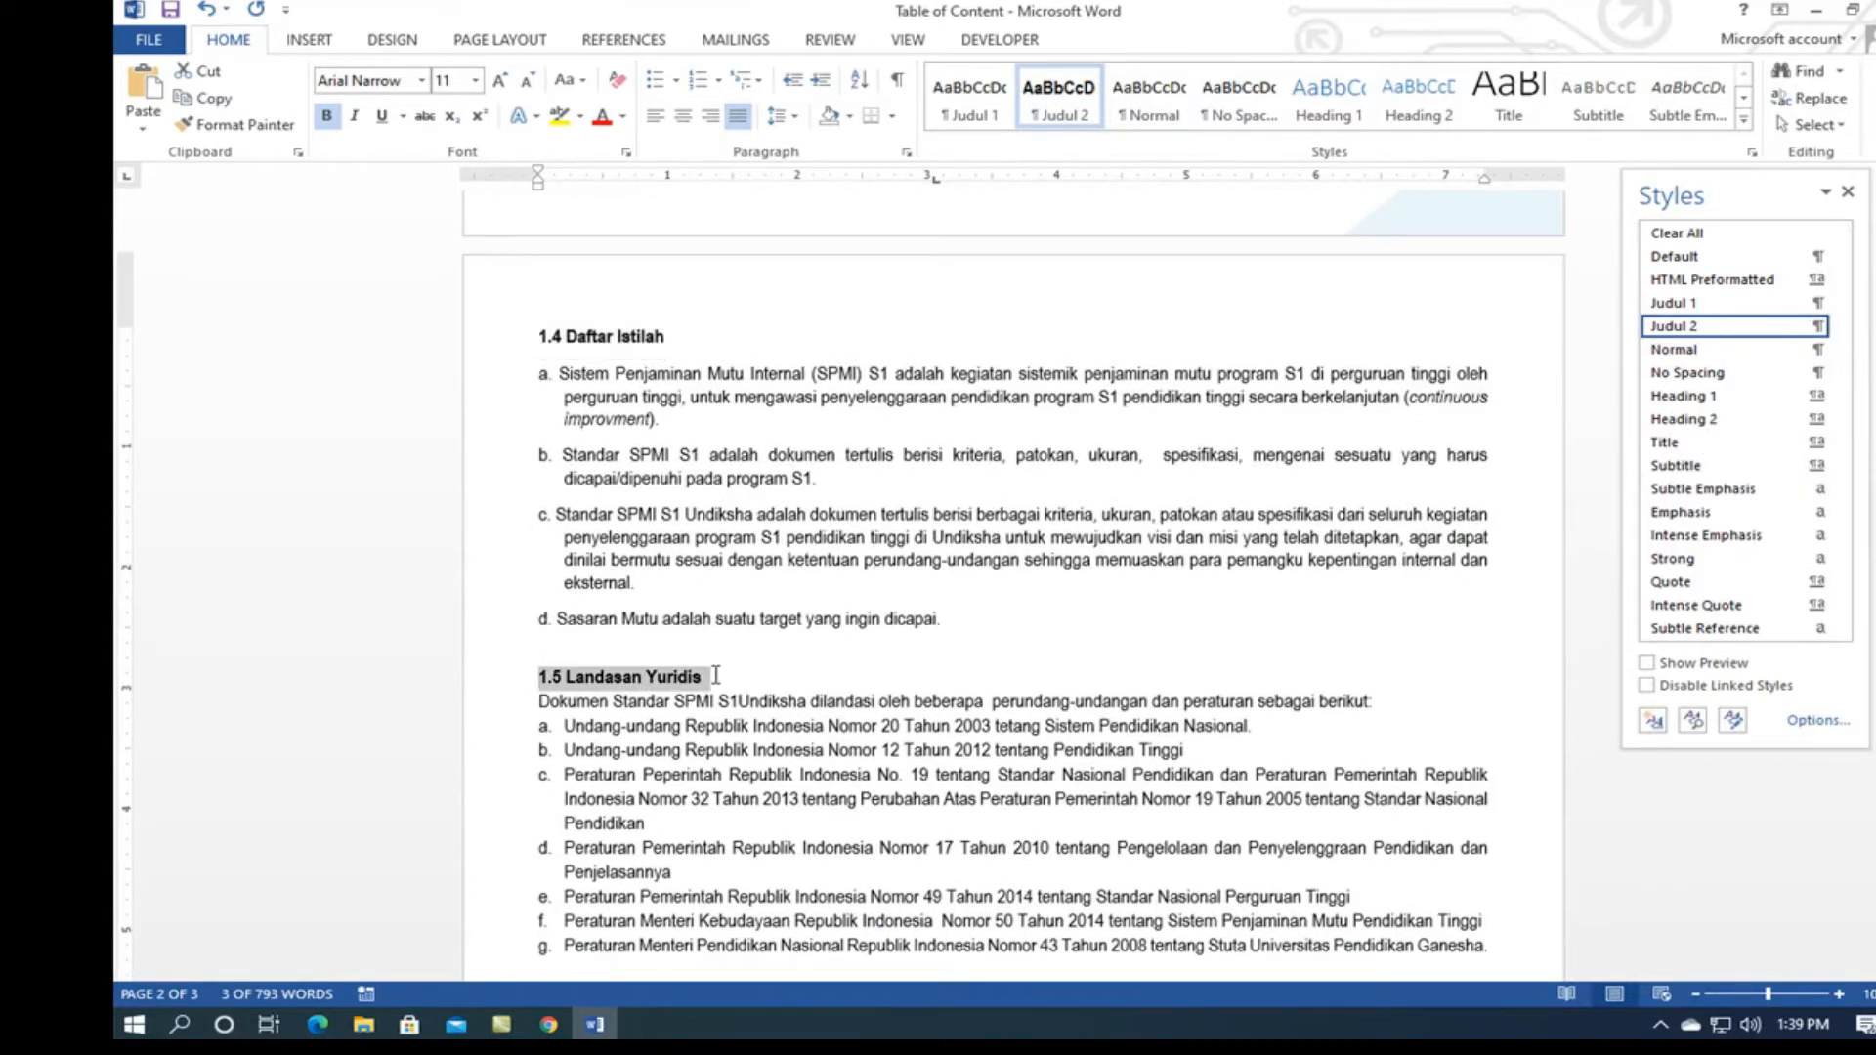
{"action": "left_click", "coordinate": [1715, 326]}
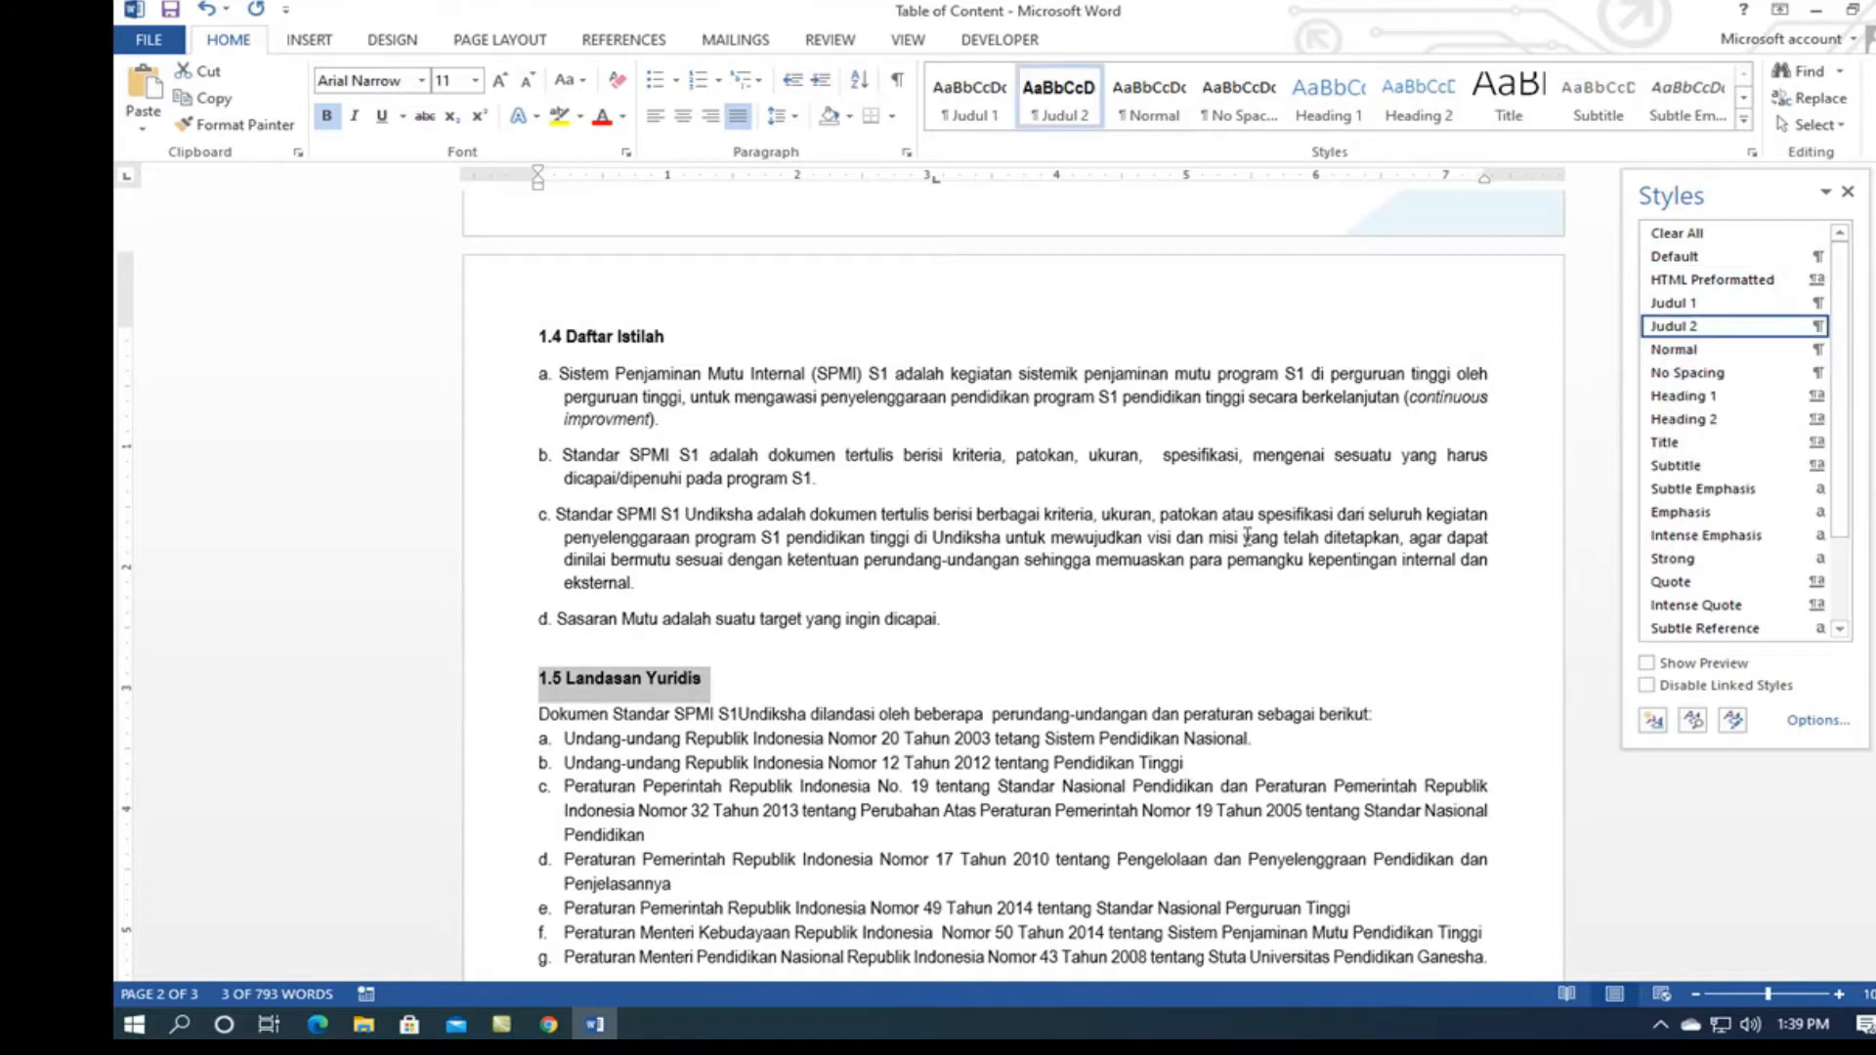
Step: Apply the Judul 1 style to the chapter title BAB II VISI, MISI, DAN TUJUAN
{"action": "scroll", "coordinate": [1178, 586], "scroll_direction": "down", "scroll_amount": 10}
{"action": "scroll", "coordinate": [1177, 586], "scroll_direction": "down", "scroll_amount": 2}
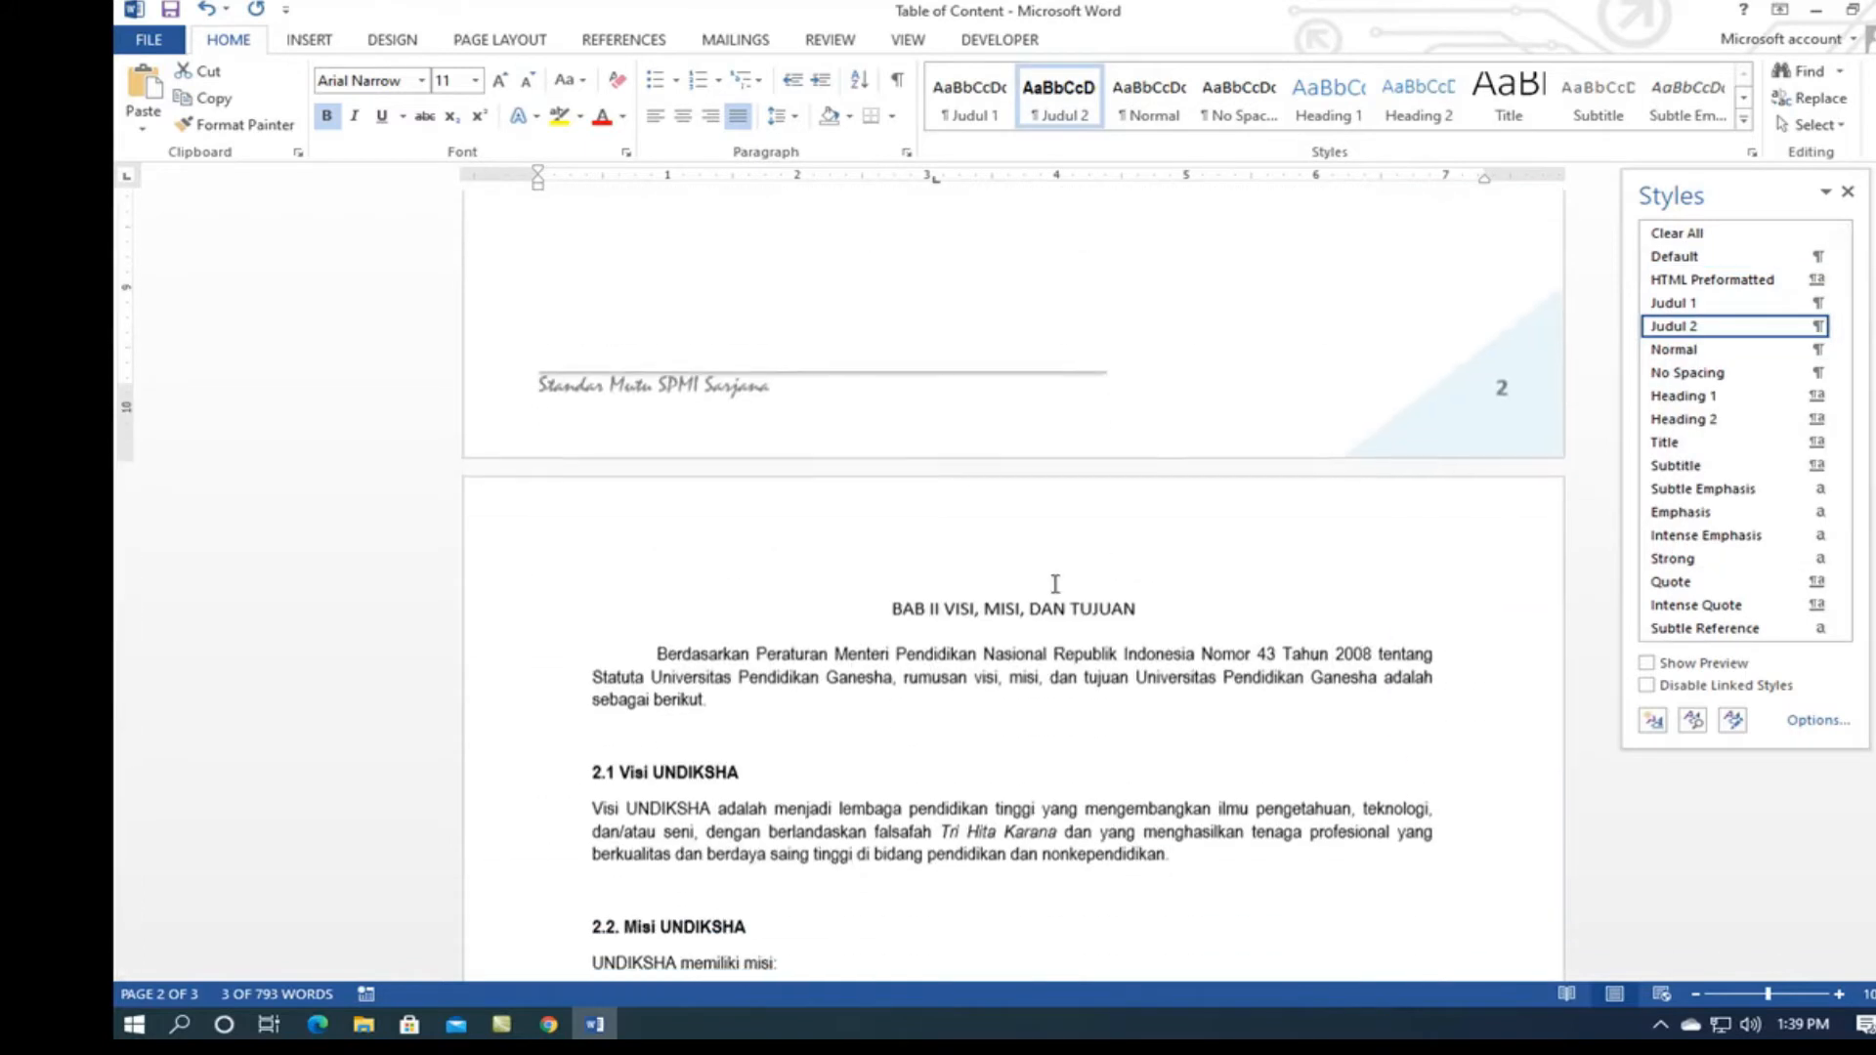
{"action": "left_click_drag", "start_coordinate": [885, 607], "coordinate": [1139, 607]}
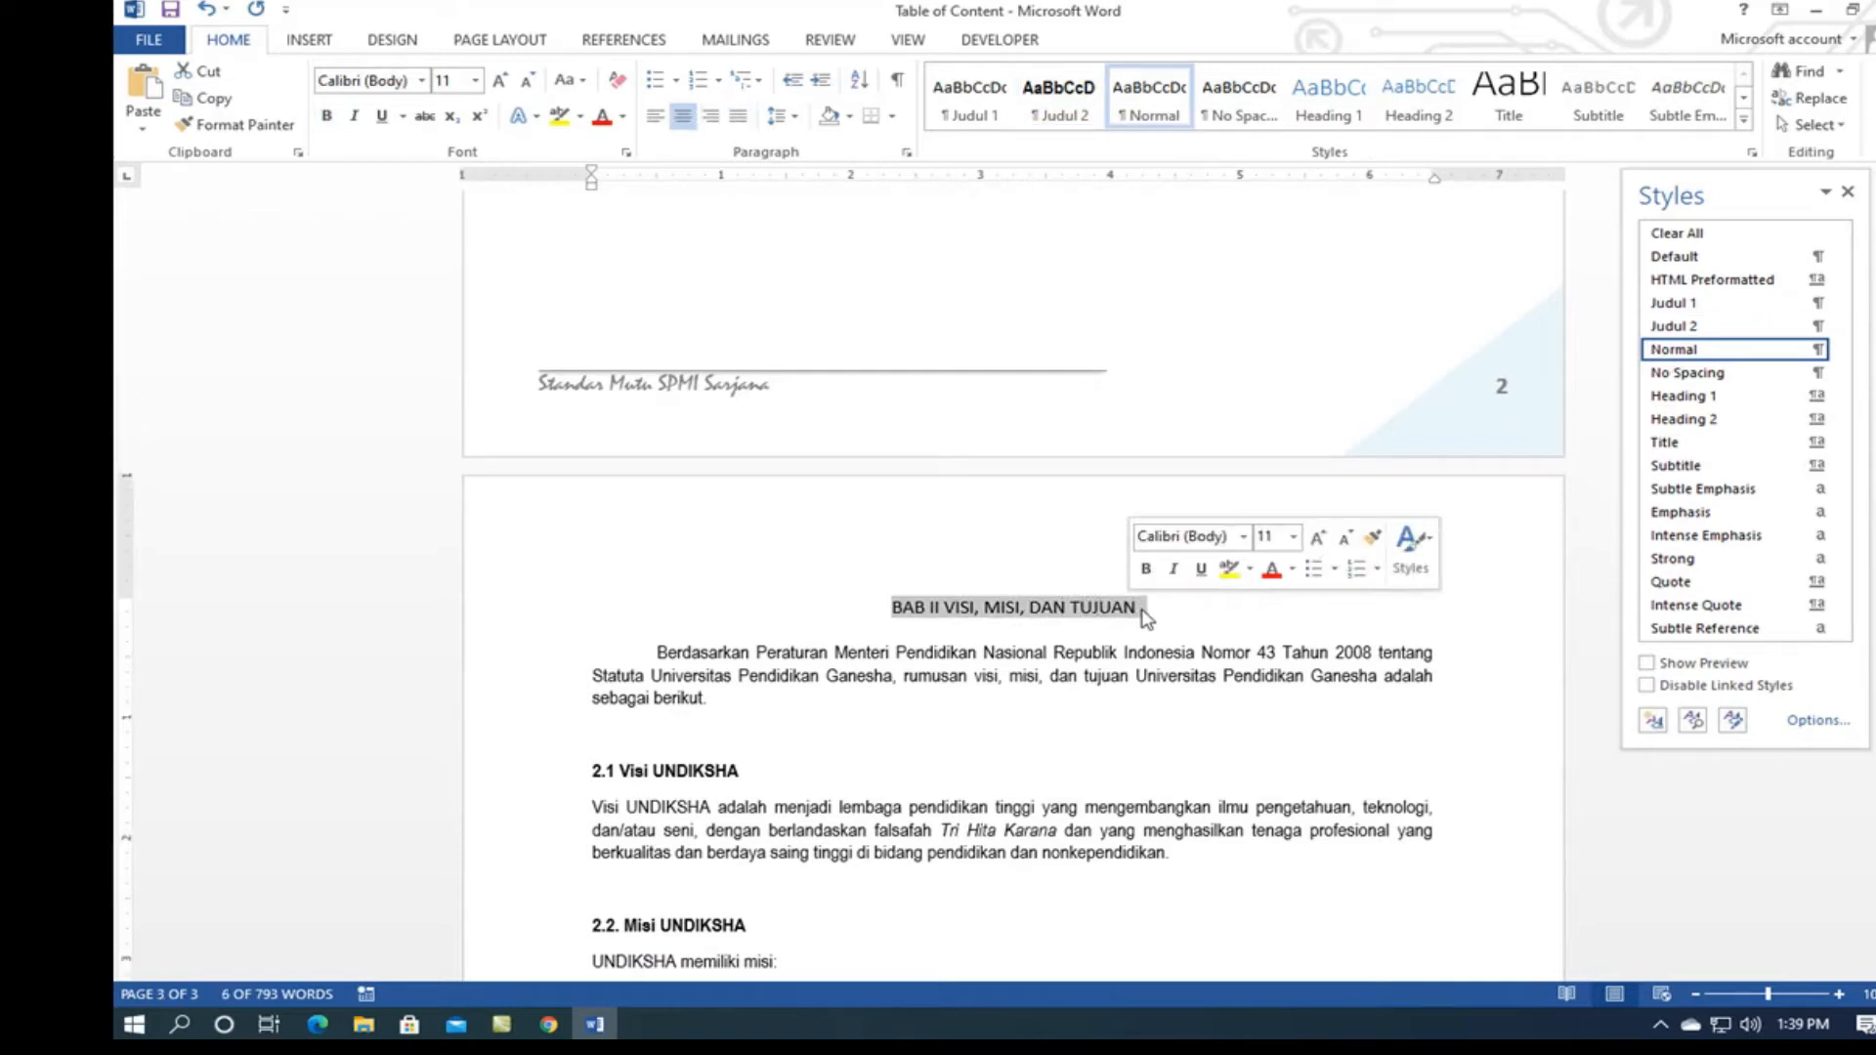
{"action": "left_click", "coordinate": [1721, 305]}
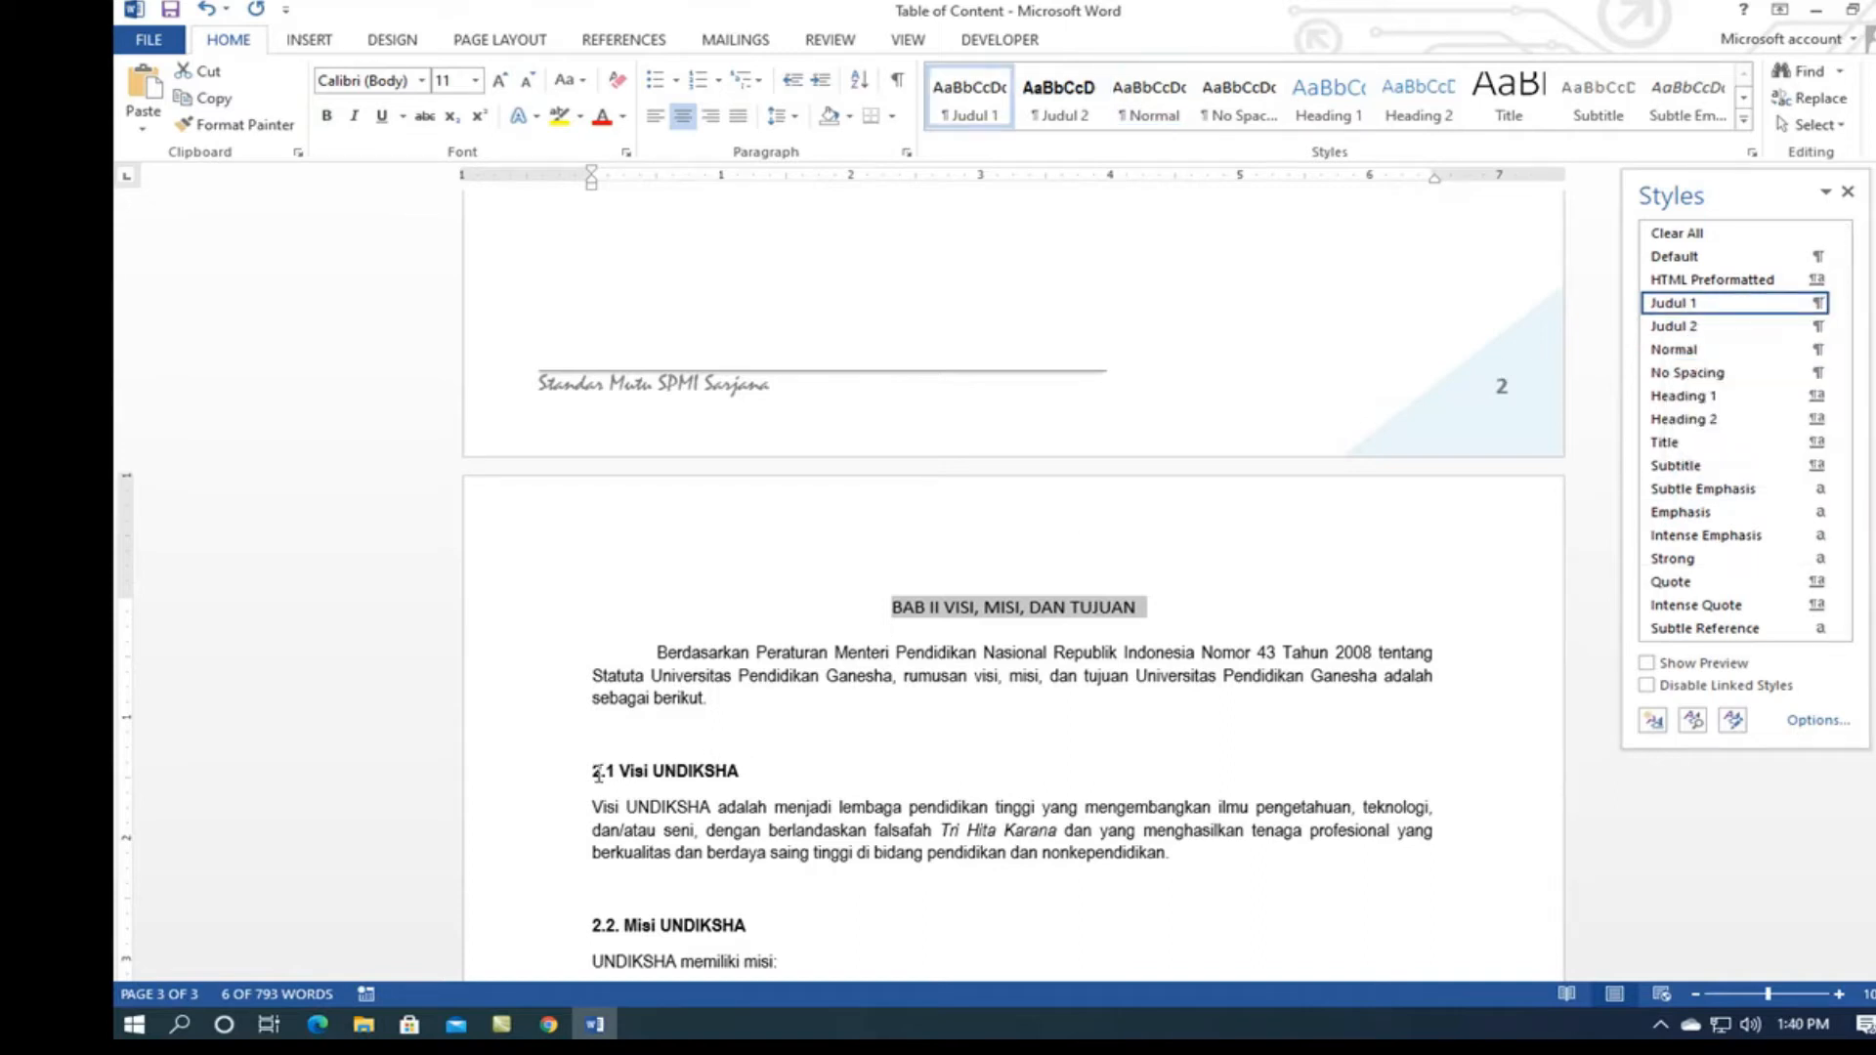
Step: Apply the Judul 2 style to the subheadings 2.1 Visi UNDIKSHA, 2.2. Misi UNDIKSHA and 2.3. Tujuan Undiksha
{"action": "left_click_drag", "start_coordinate": [592, 771], "coordinate": [748, 772]}
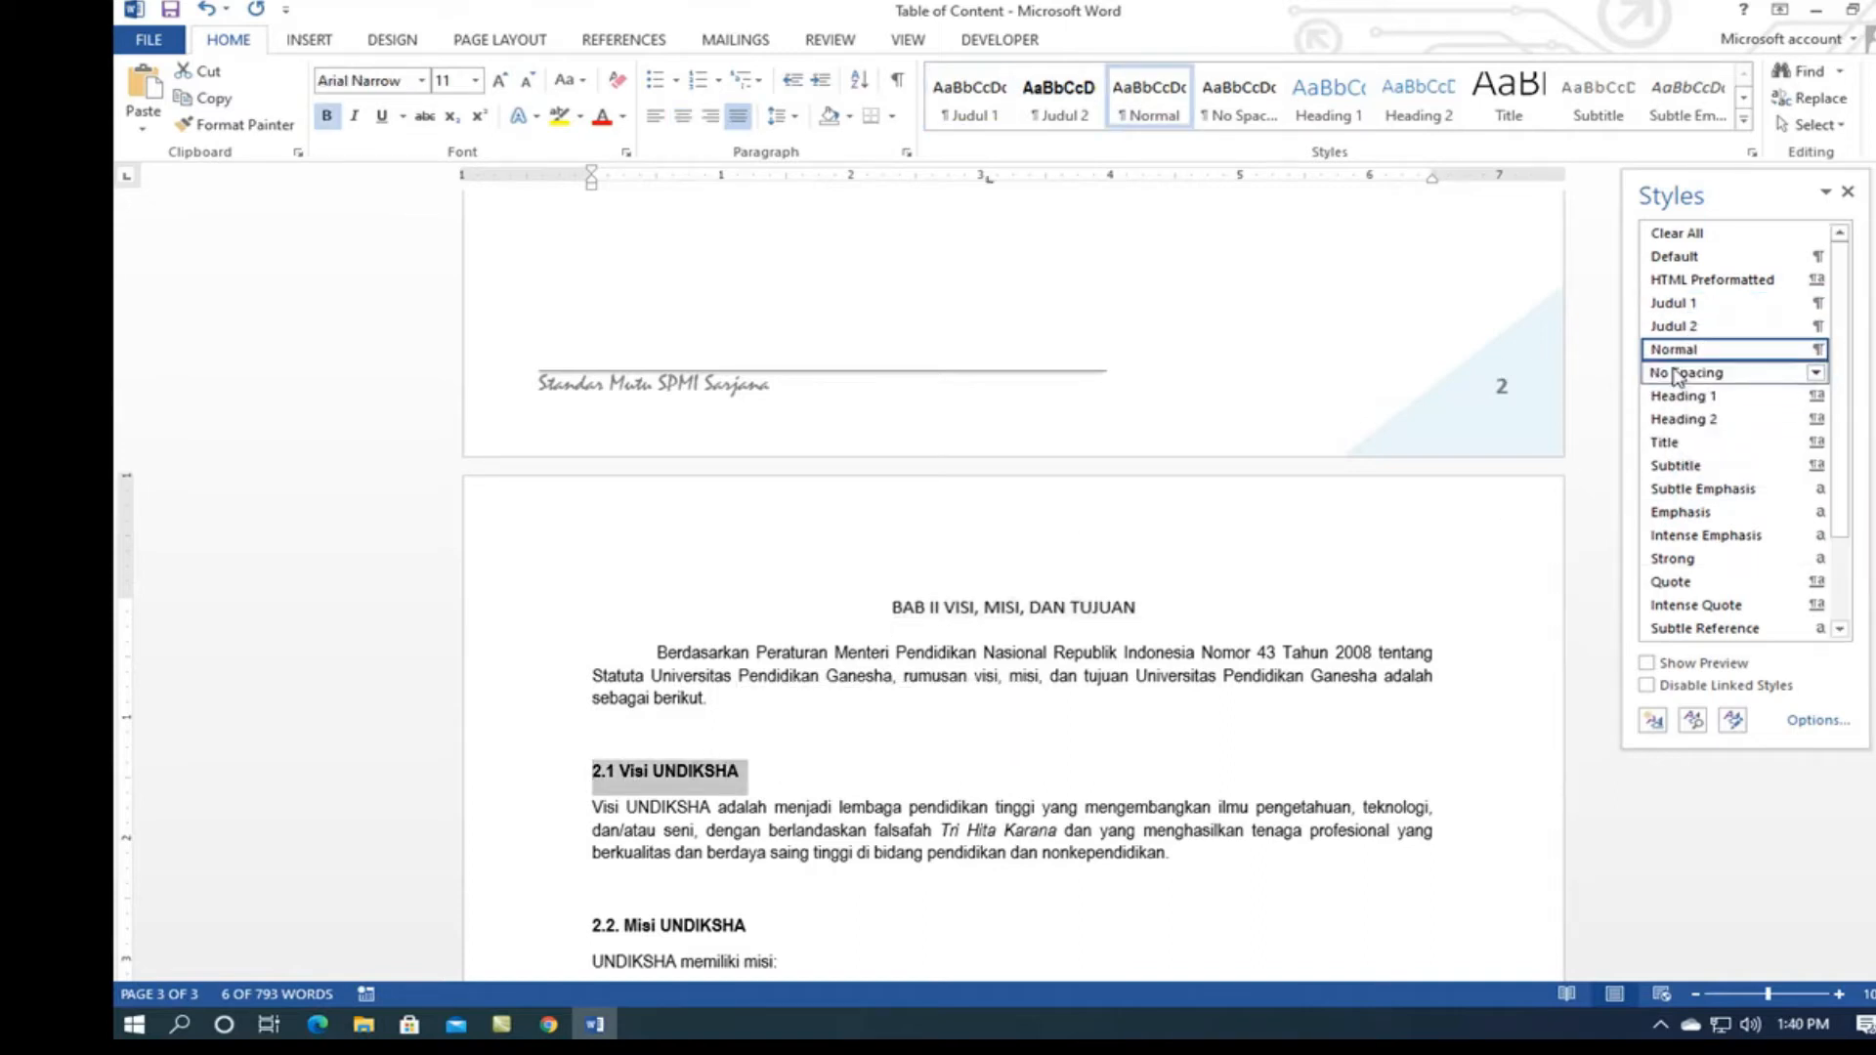
{"action": "left_click", "coordinate": [1702, 329]}
{"action": "left_click_drag", "start_coordinate": [594, 918], "coordinate": [753, 926]}
{"action": "left_click", "coordinate": [1673, 332]}
{"action": "scroll", "coordinate": [955, 733], "scroll_direction": "down", "scroll_amount": 10}
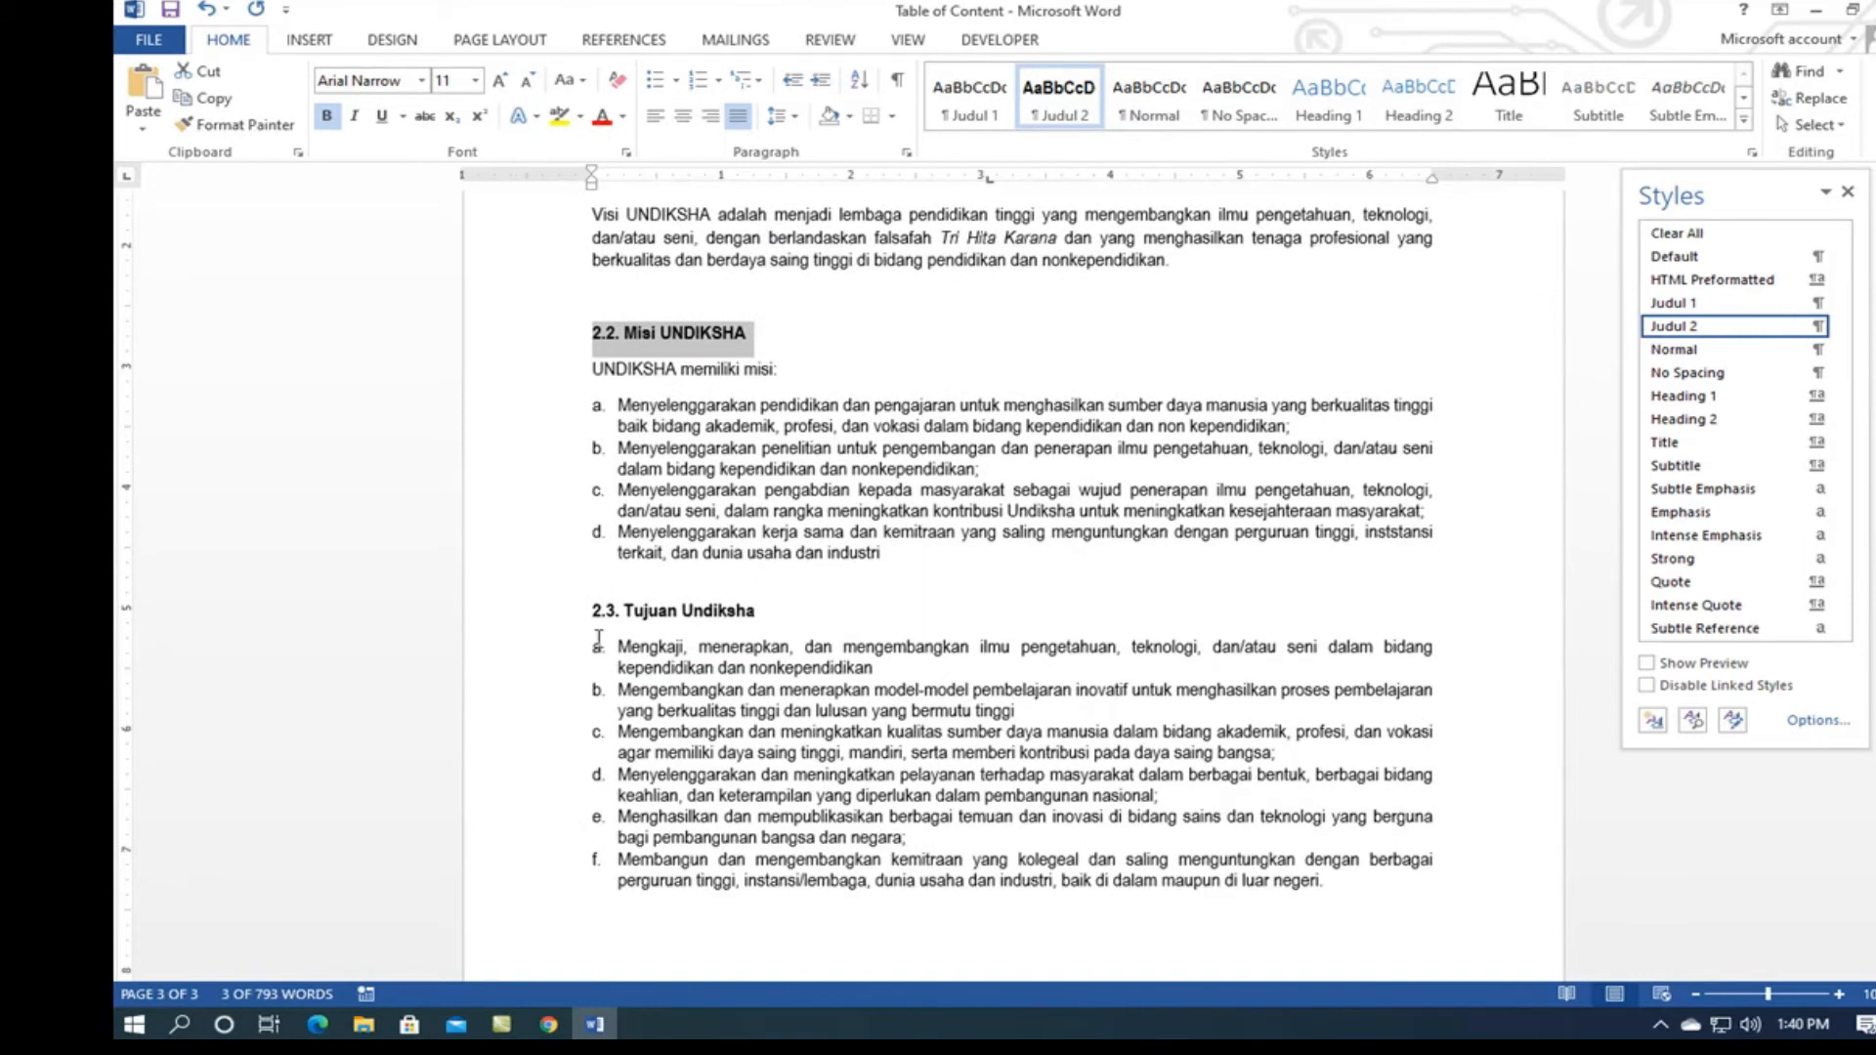
{"action": "left_click_drag", "start_coordinate": [591, 613], "coordinate": [761, 615]}
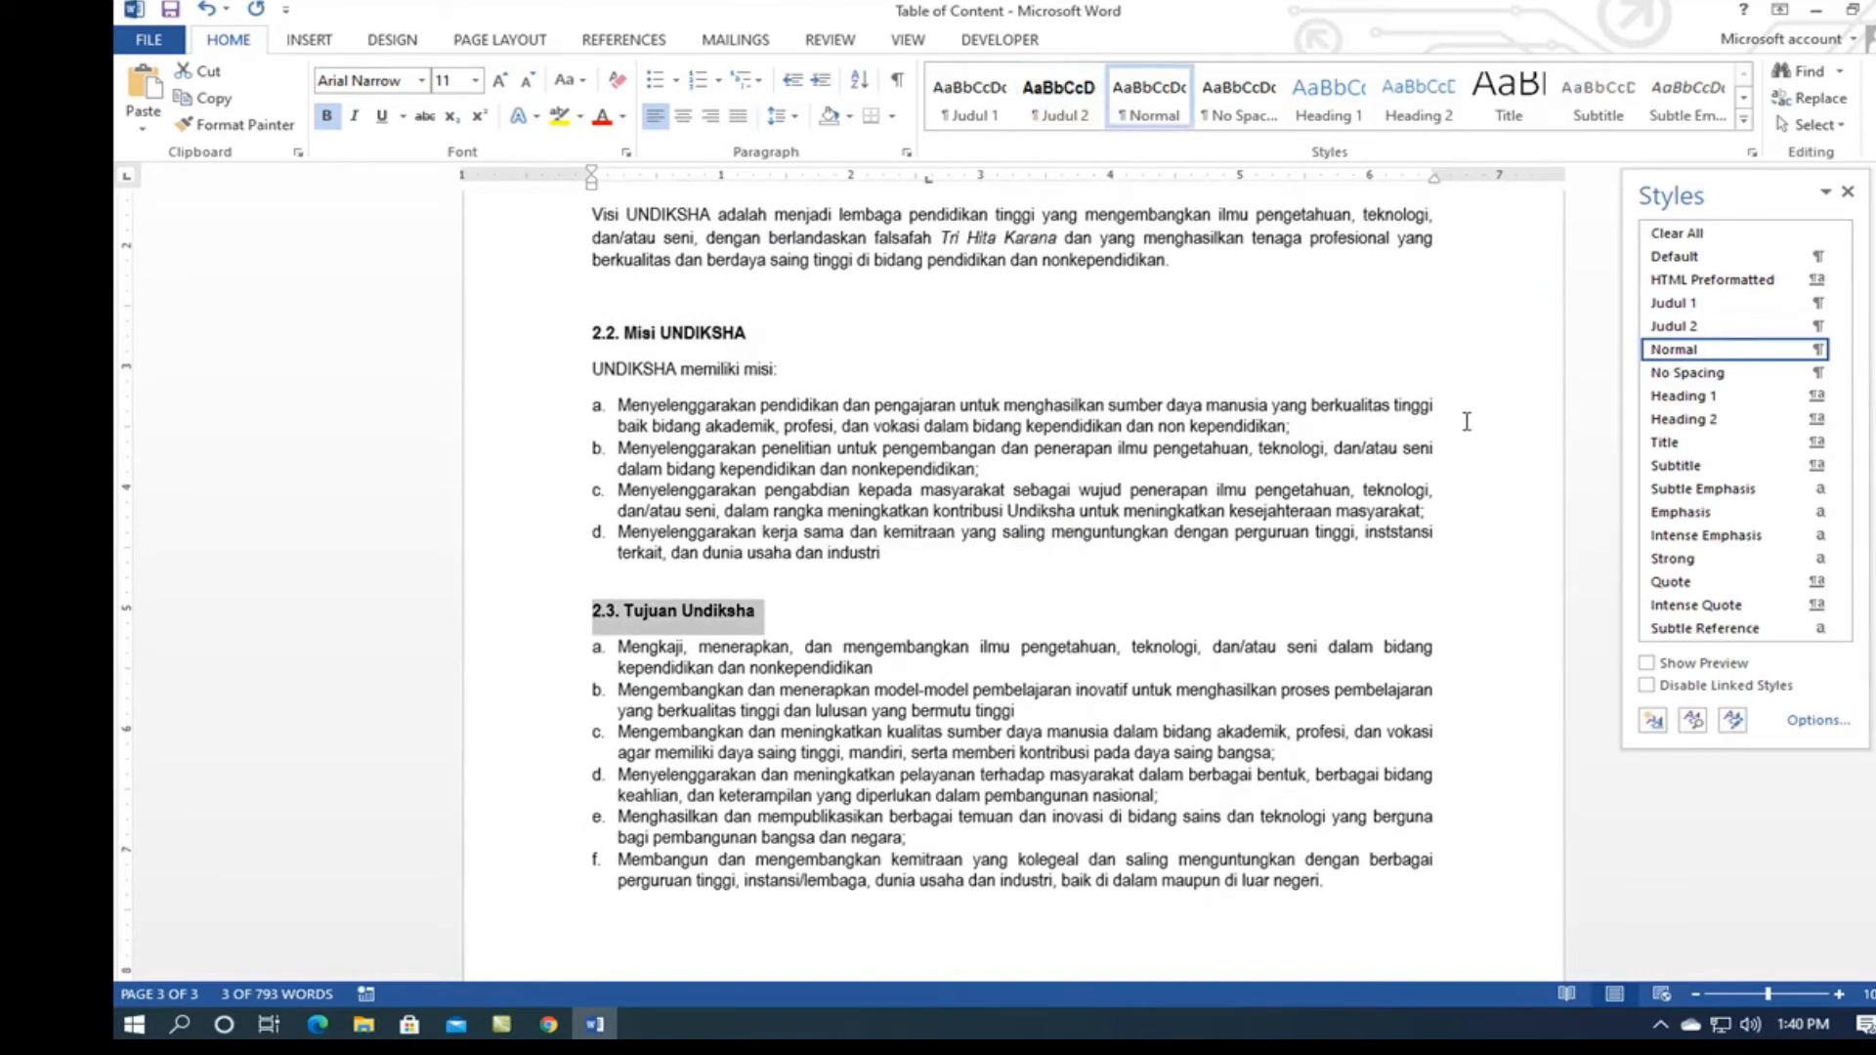
{"action": "left_click", "coordinate": [1674, 326]}
Step: Check which styles the 1.2 Tujuan subheading and the BAB II title carry, and close the list of styles
{"action": "scroll", "coordinate": [649, 788], "scroll_direction": "down", "scroll_amount": 5}
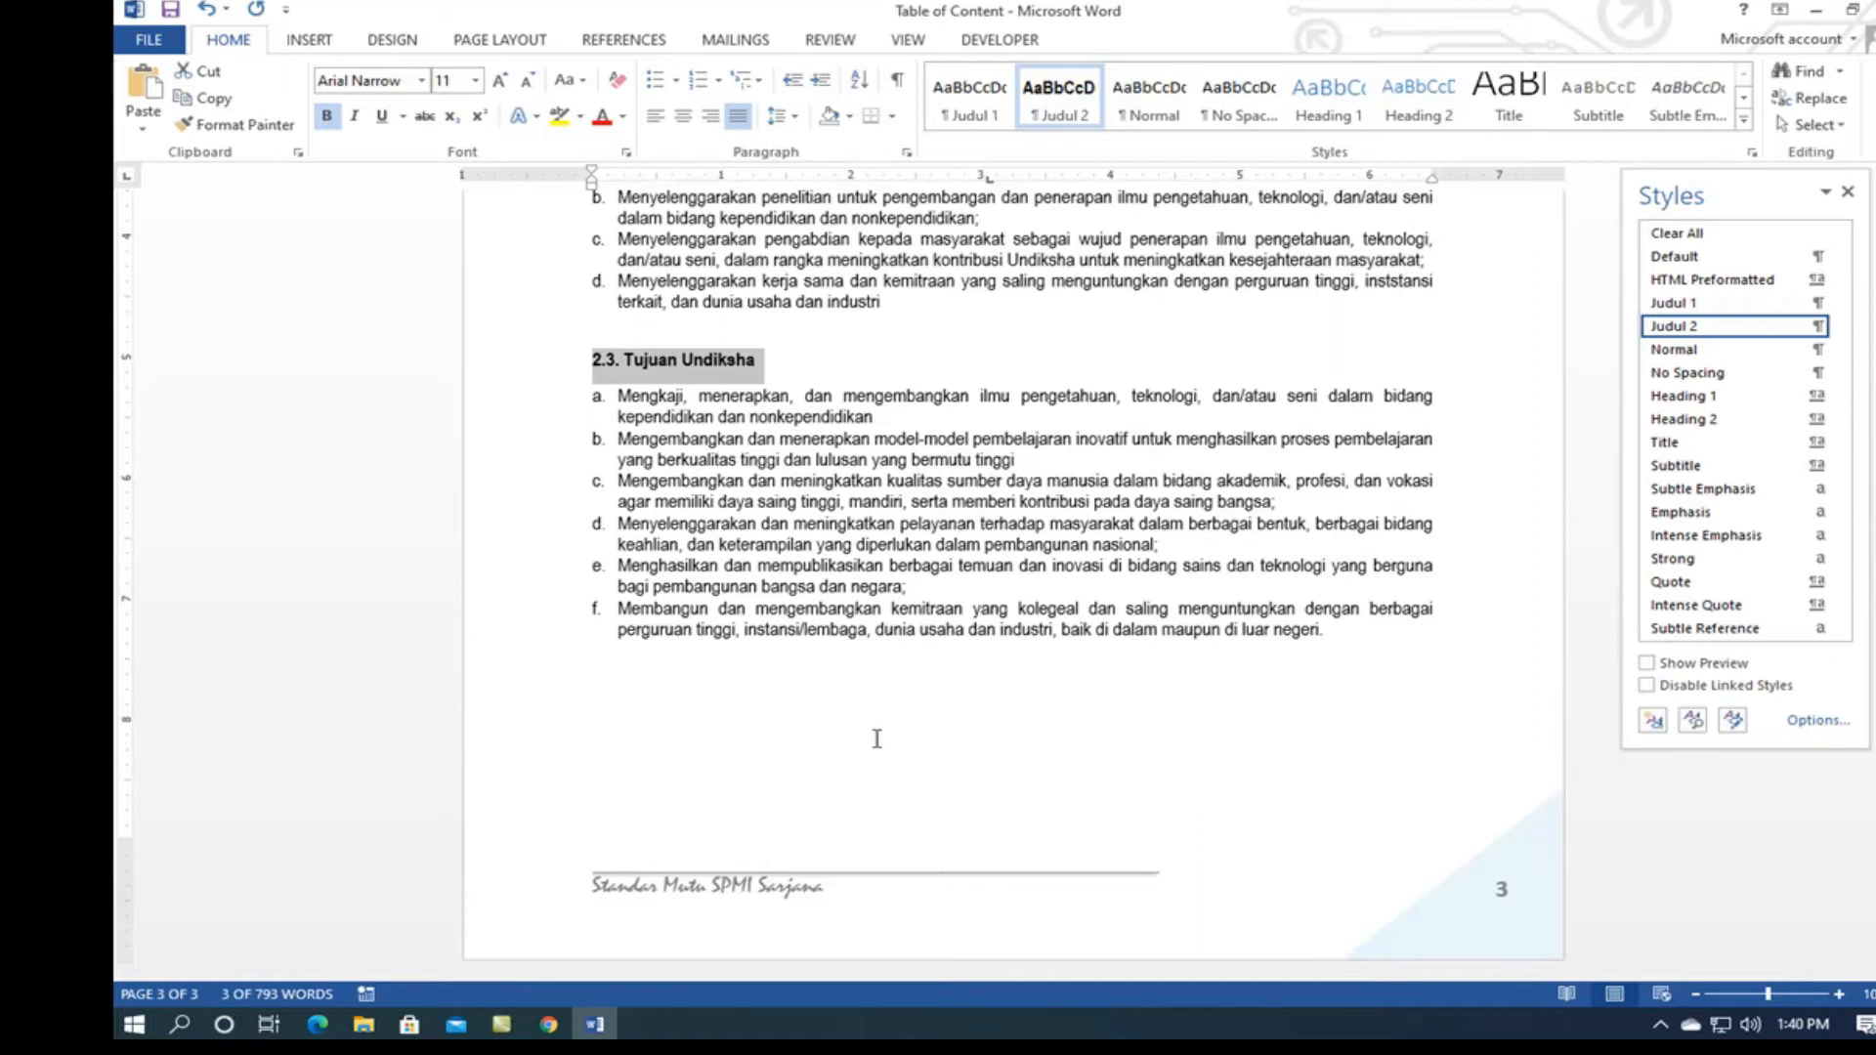
{"action": "scroll", "coordinate": [876, 739], "scroll_direction": "up", "scroll_amount": 20}
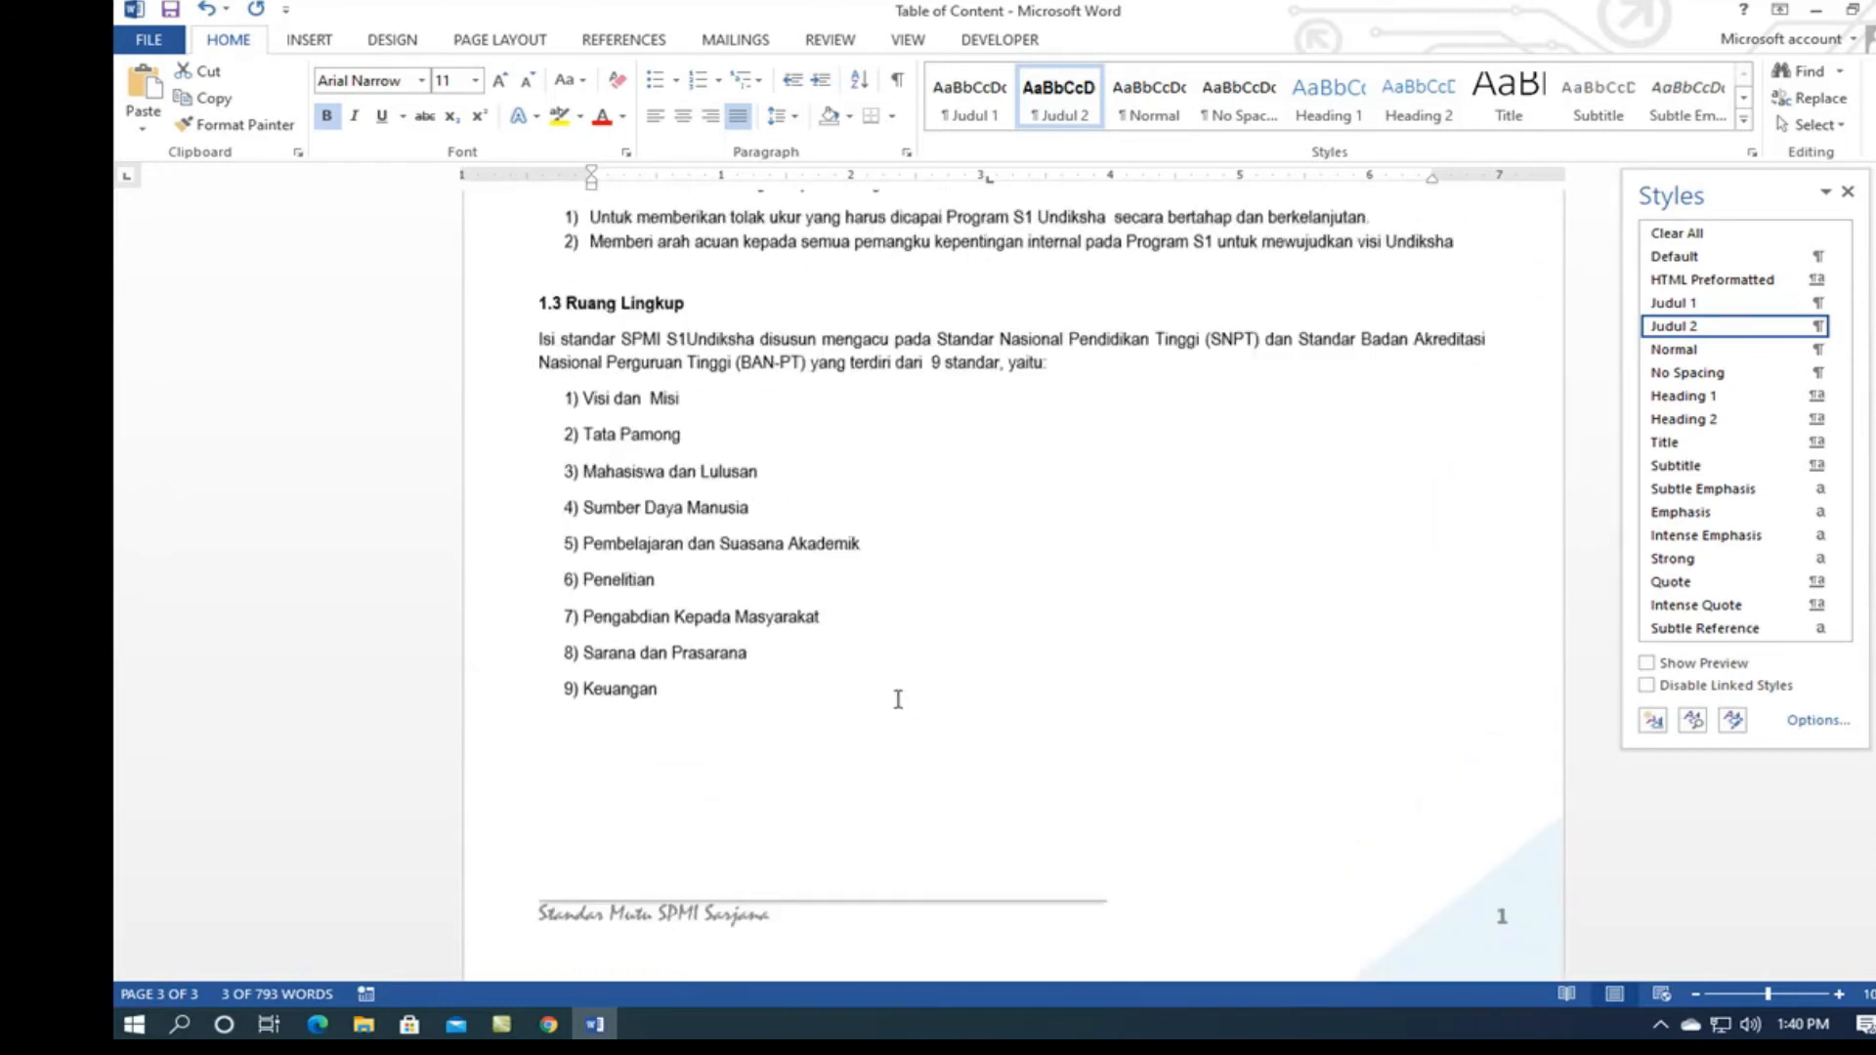
{"action": "scroll", "coordinate": [898, 699], "scroll_direction": "up", "scroll_amount": 6}
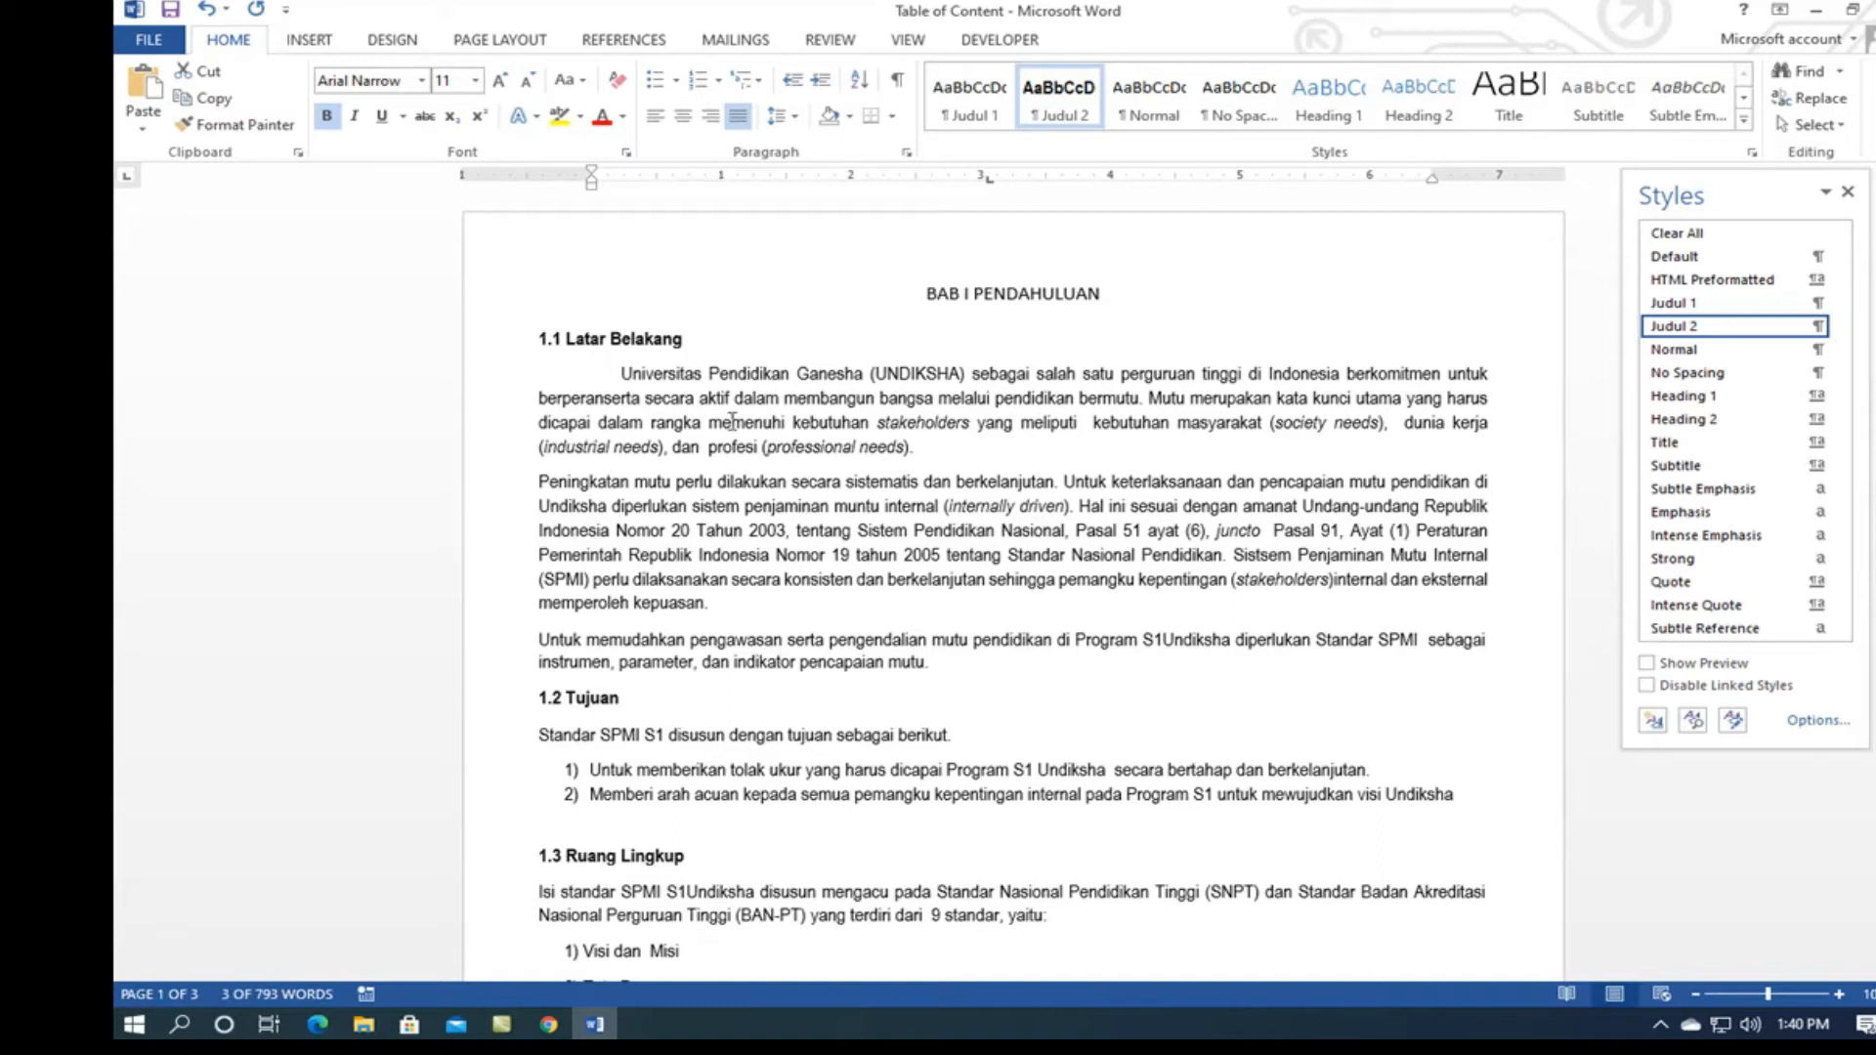
{"action": "left_click_drag", "start_coordinate": [534, 699], "coordinate": [630, 700]}
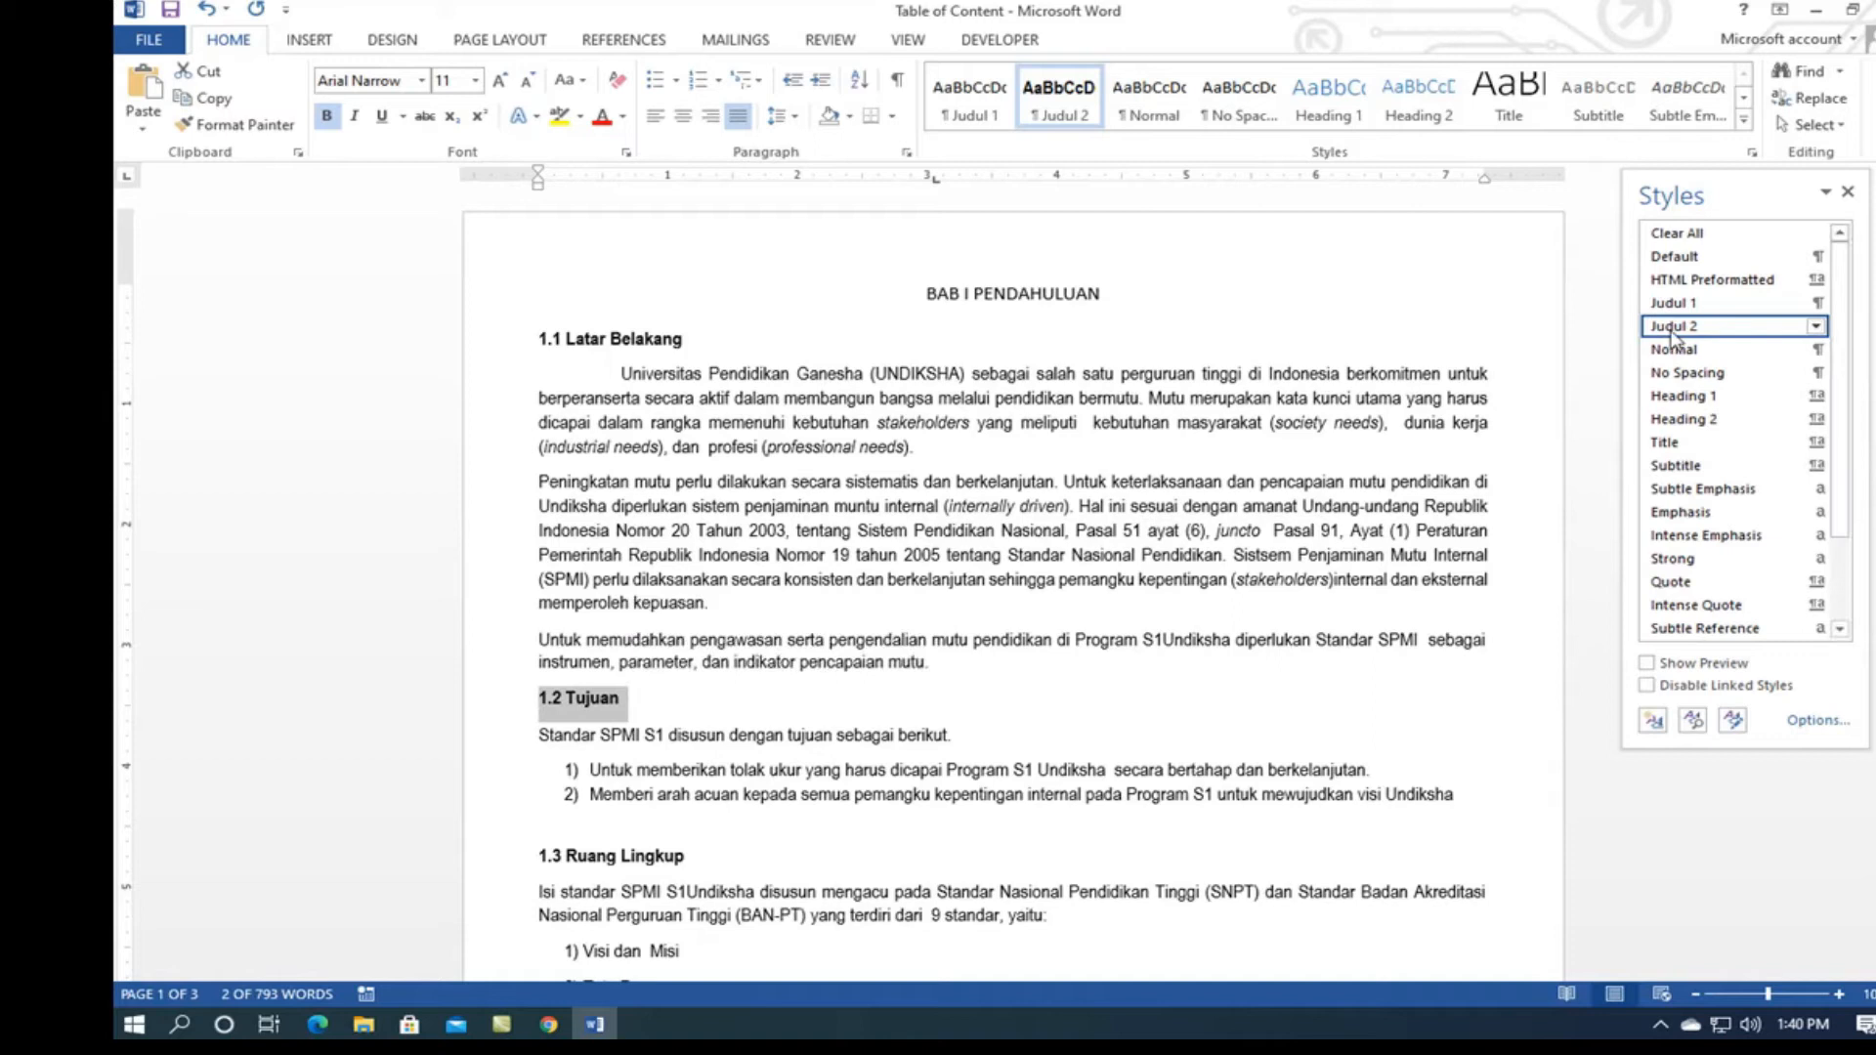
{"action": "scroll", "coordinate": [772, 723], "scroll_direction": "down", "scroll_amount": 15}
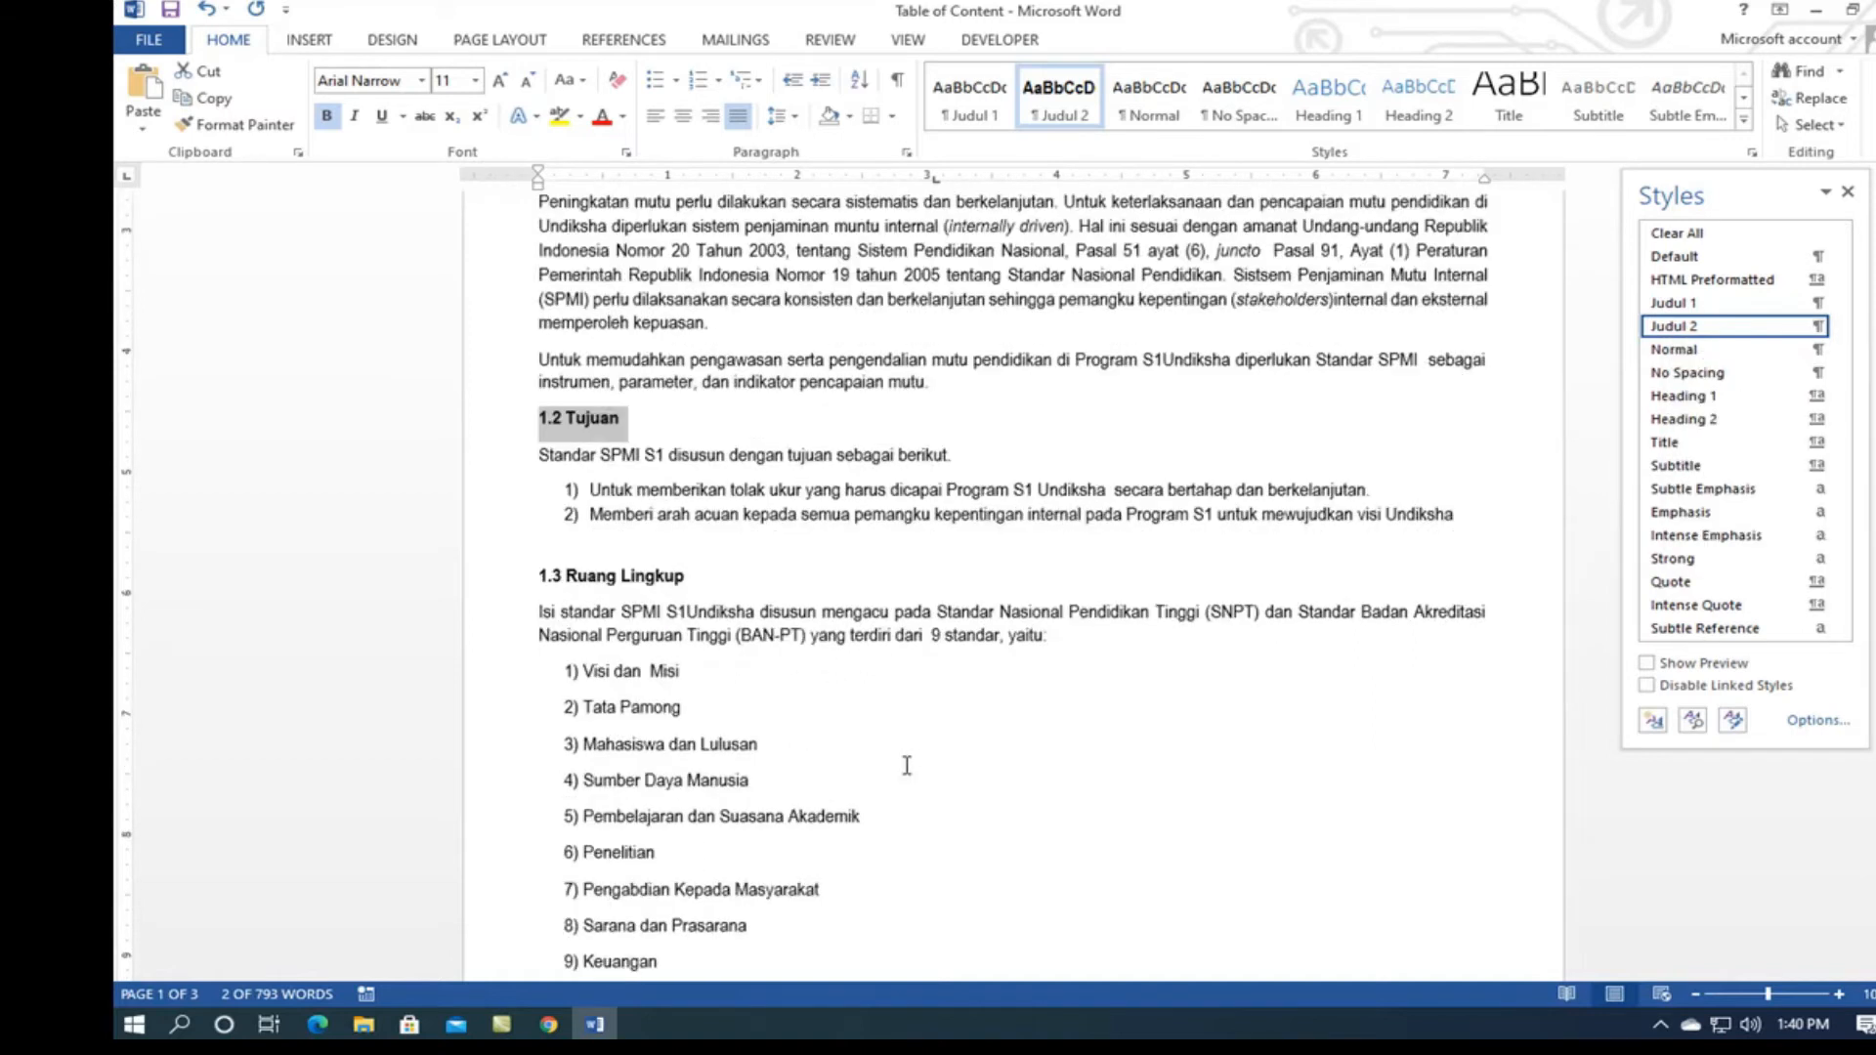
{"action": "scroll", "coordinate": [914, 786], "scroll_direction": "down", "scroll_amount": 14}
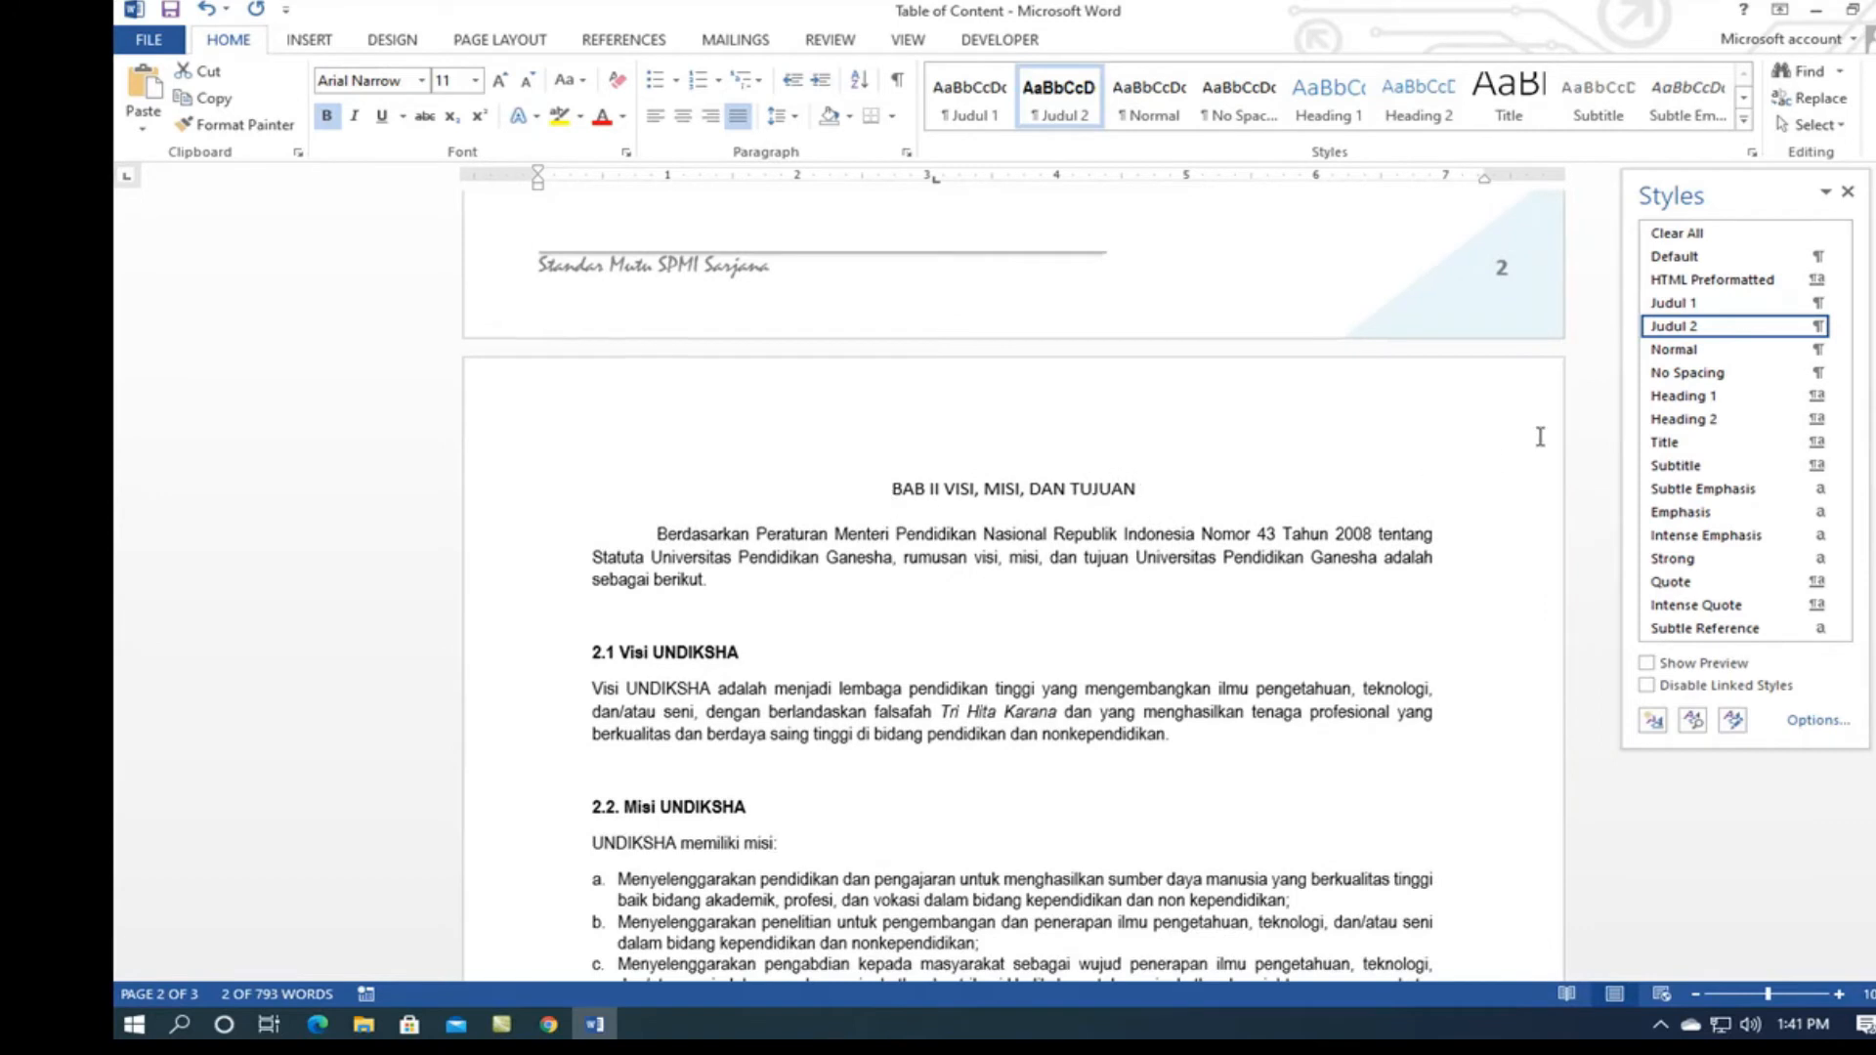
{"action": "left_click_drag", "start_coordinate": [891, 488], "coordinate": [1182, 479]}
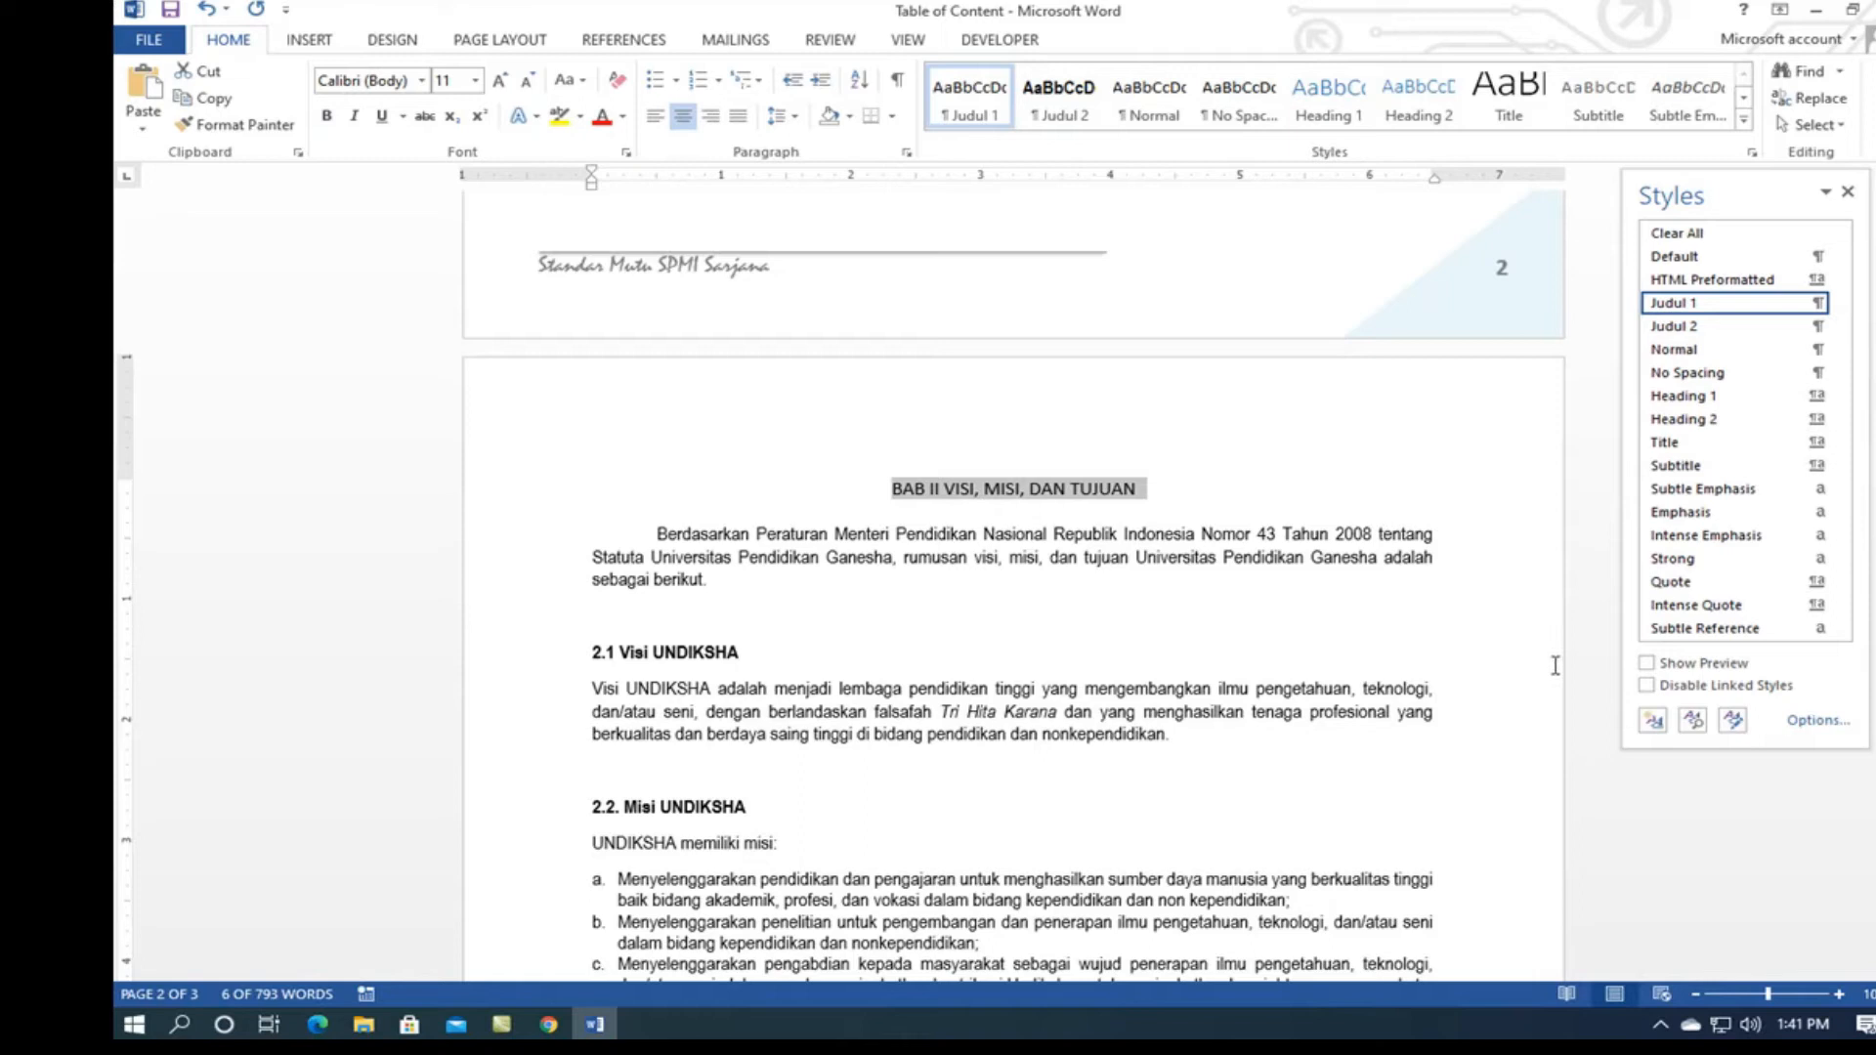
{"action": "left_click", "coordinate": [1605, 627]}
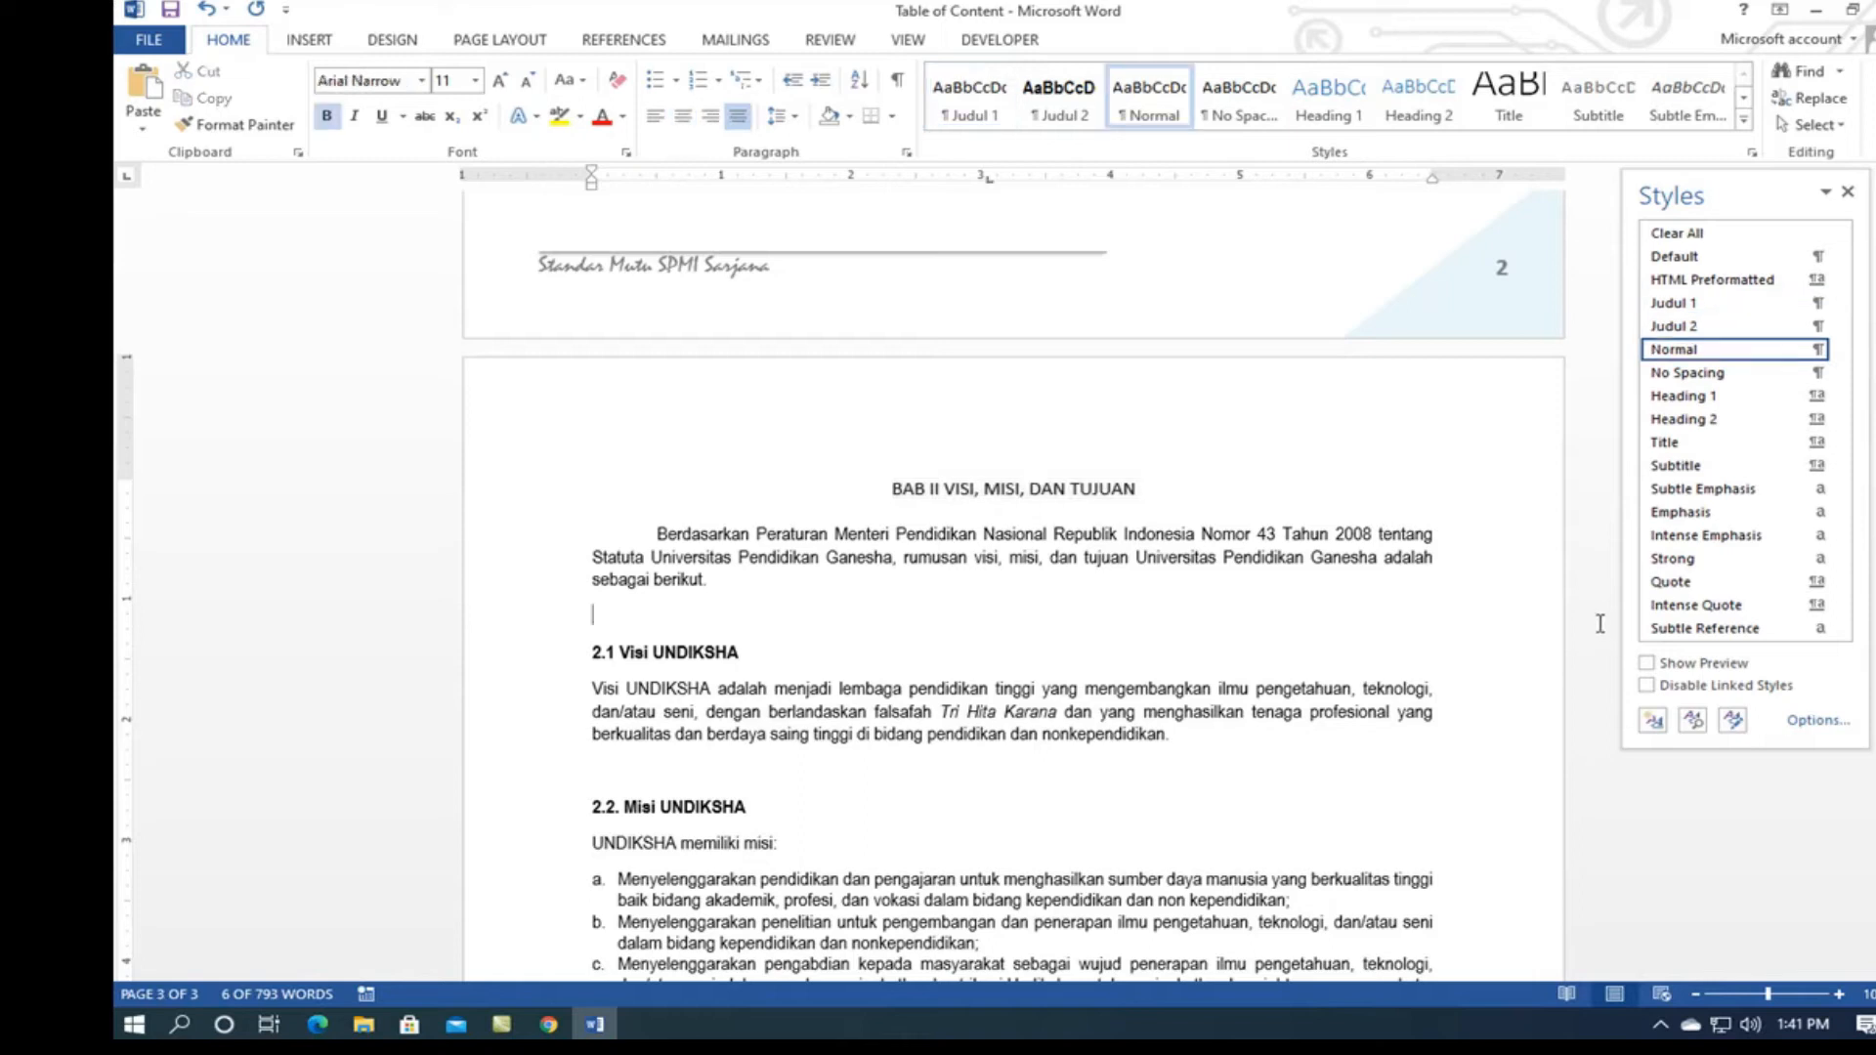
{"action": "left_click", "coordinate": [1848, 194]}
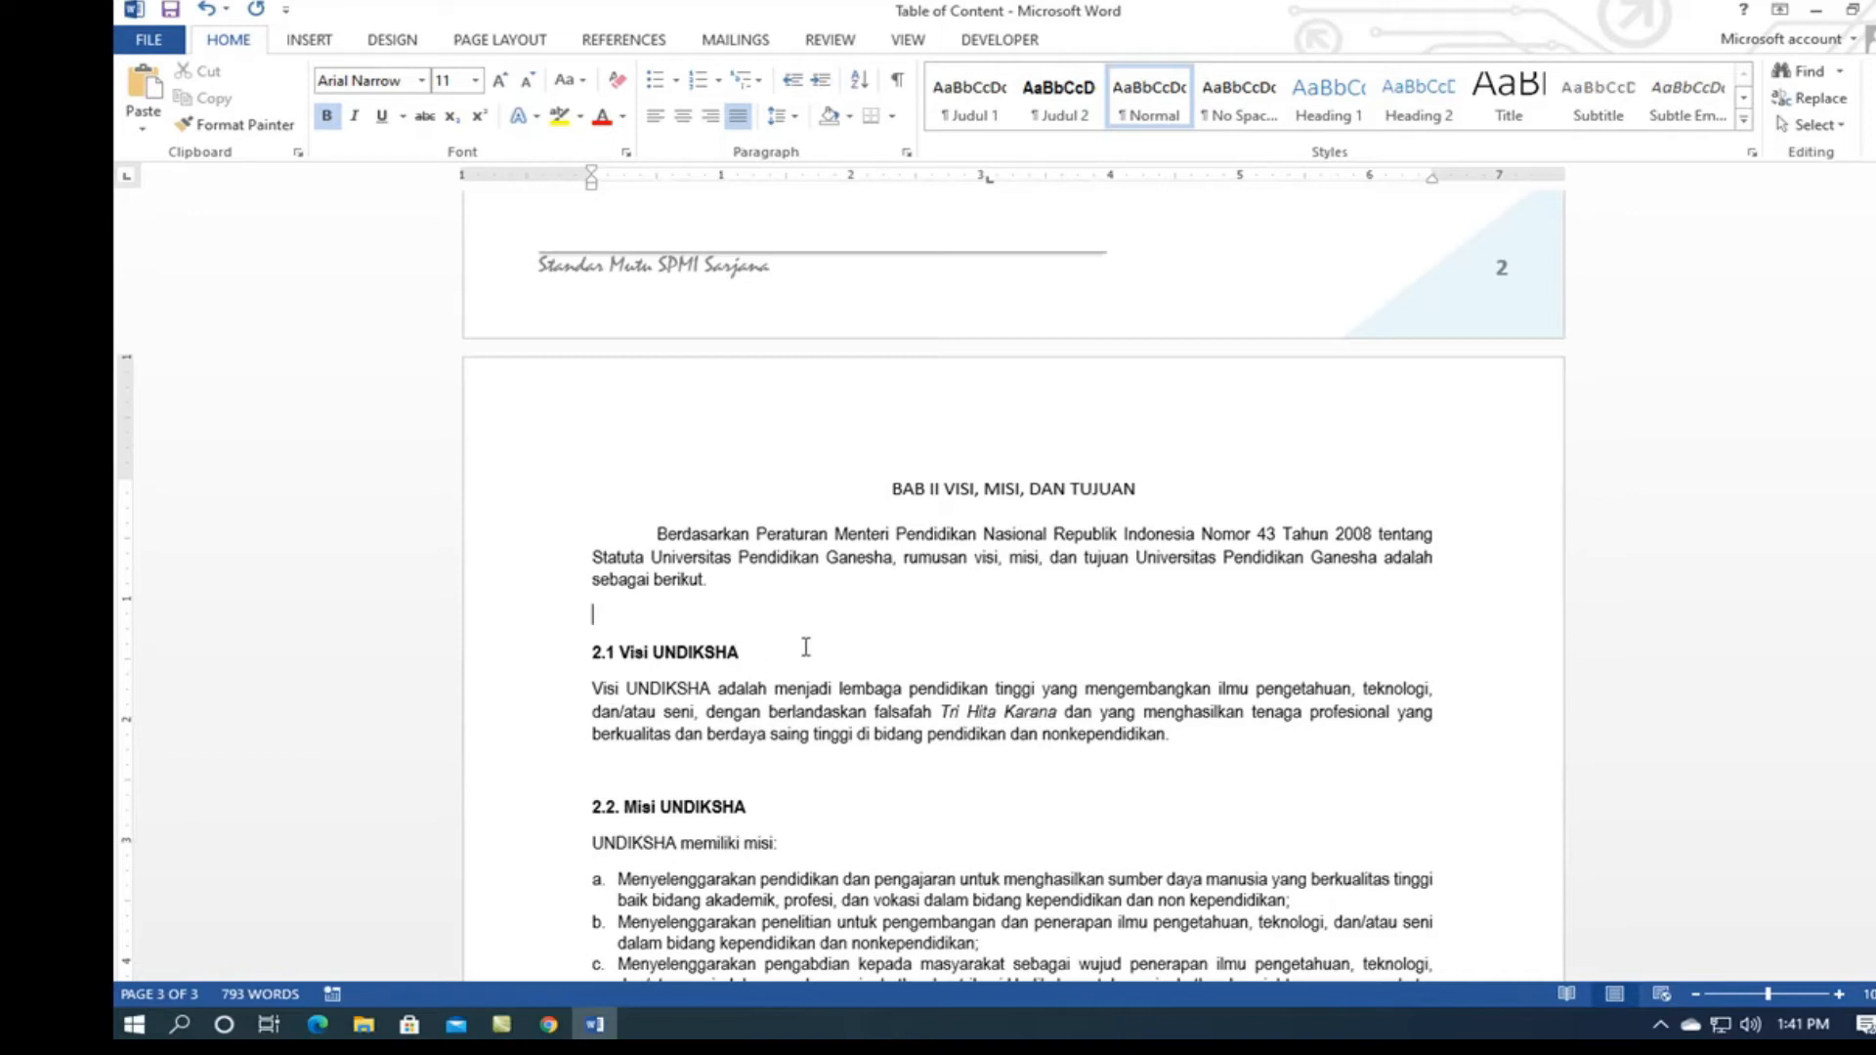
Step: Add a title line reading "DAFTAR ISI" above the BAB I PENDAHULUAN title, followed by an empty line
{"action": "scroll", "coordinate": [977, 640], "scroll_direction": "up", "scroll_amount": 10}
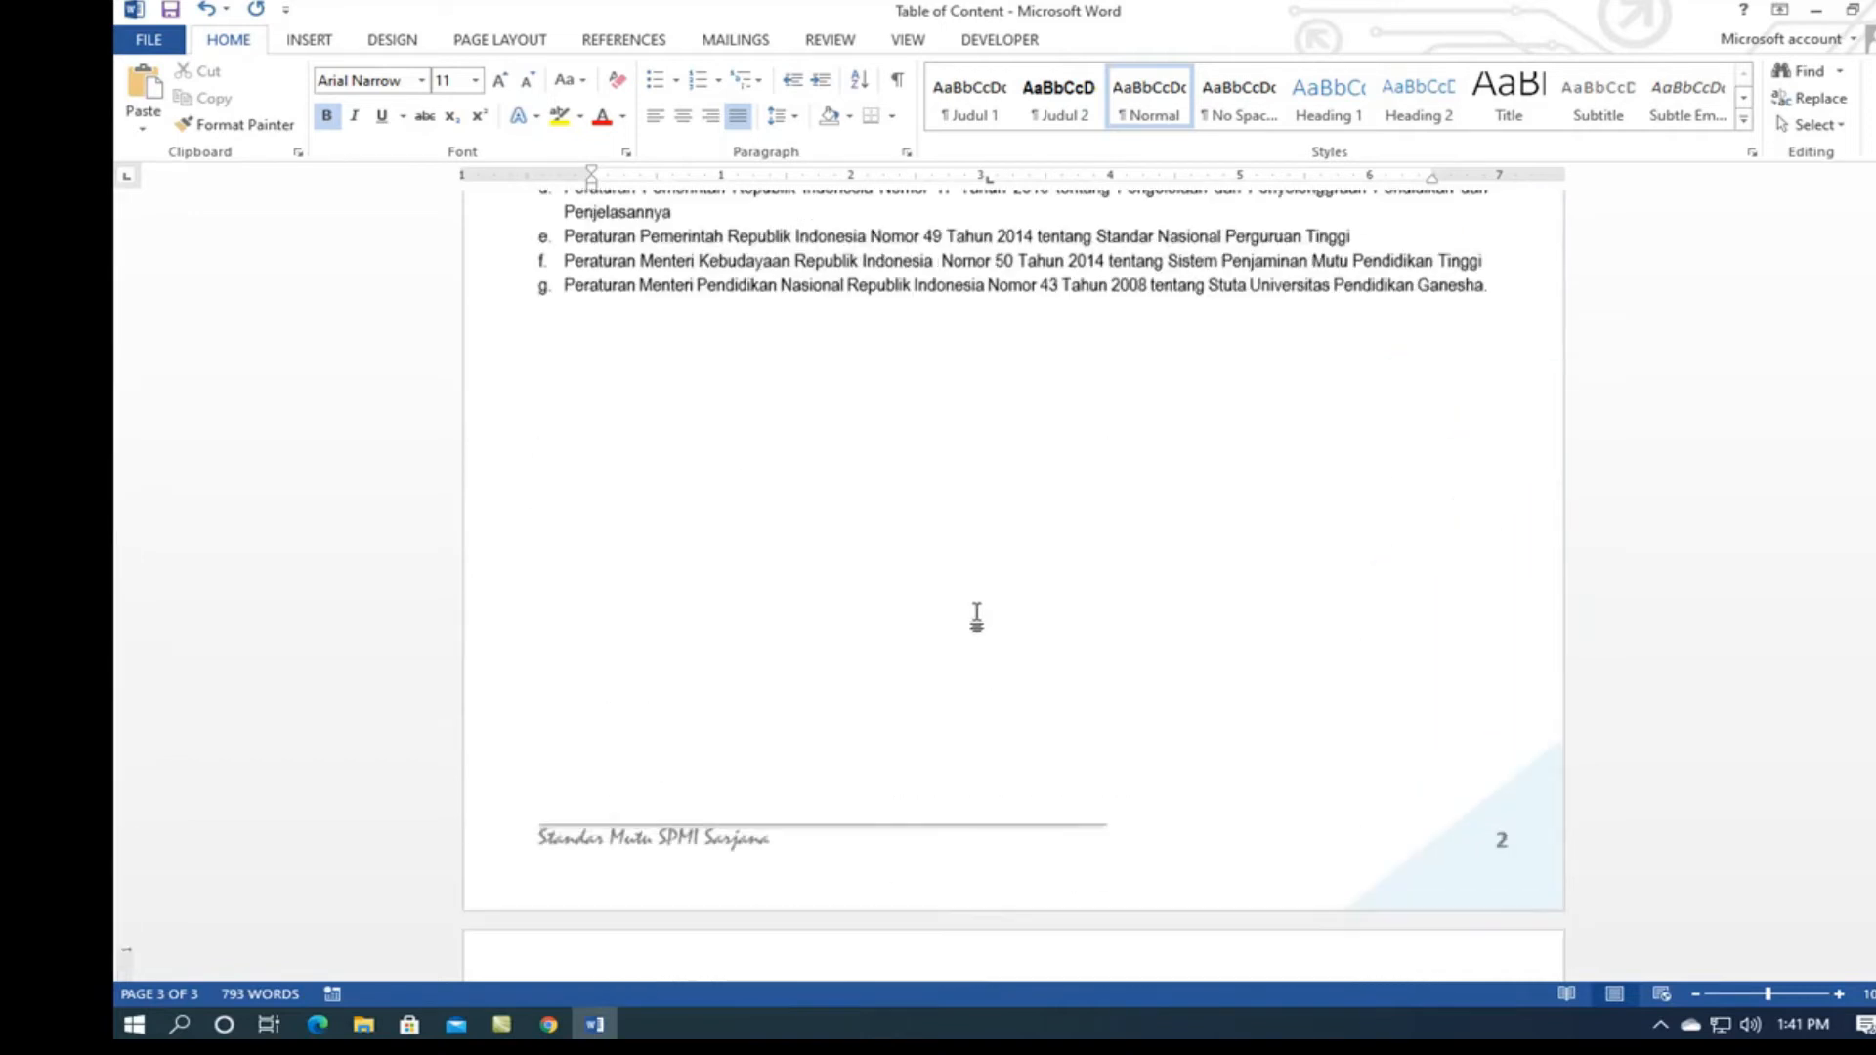
{"action": "scroll", "coordinate": [963, 603], "scroll_direction": "up", "scroll_amount": 20}
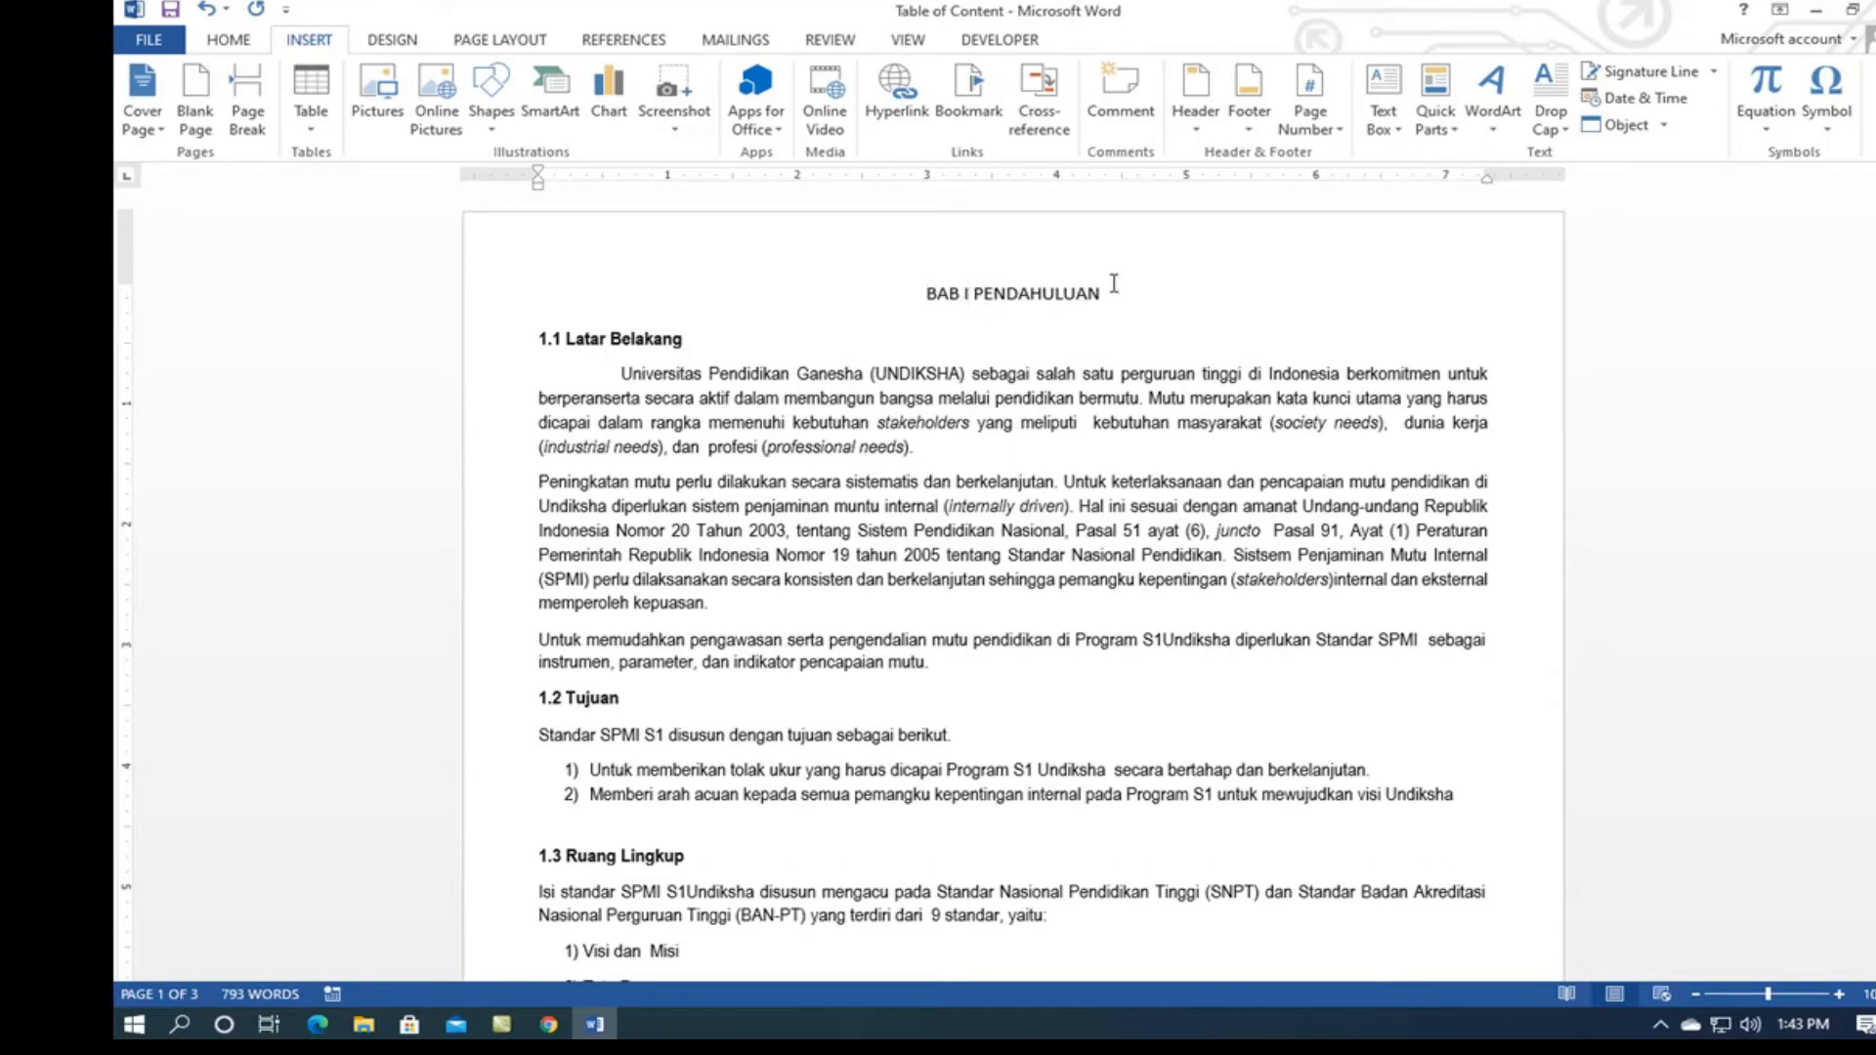
{"action": "key", "text": "Return"}
{"action": "key", "text": "Up"}
{"action": "type", "text": "D"}
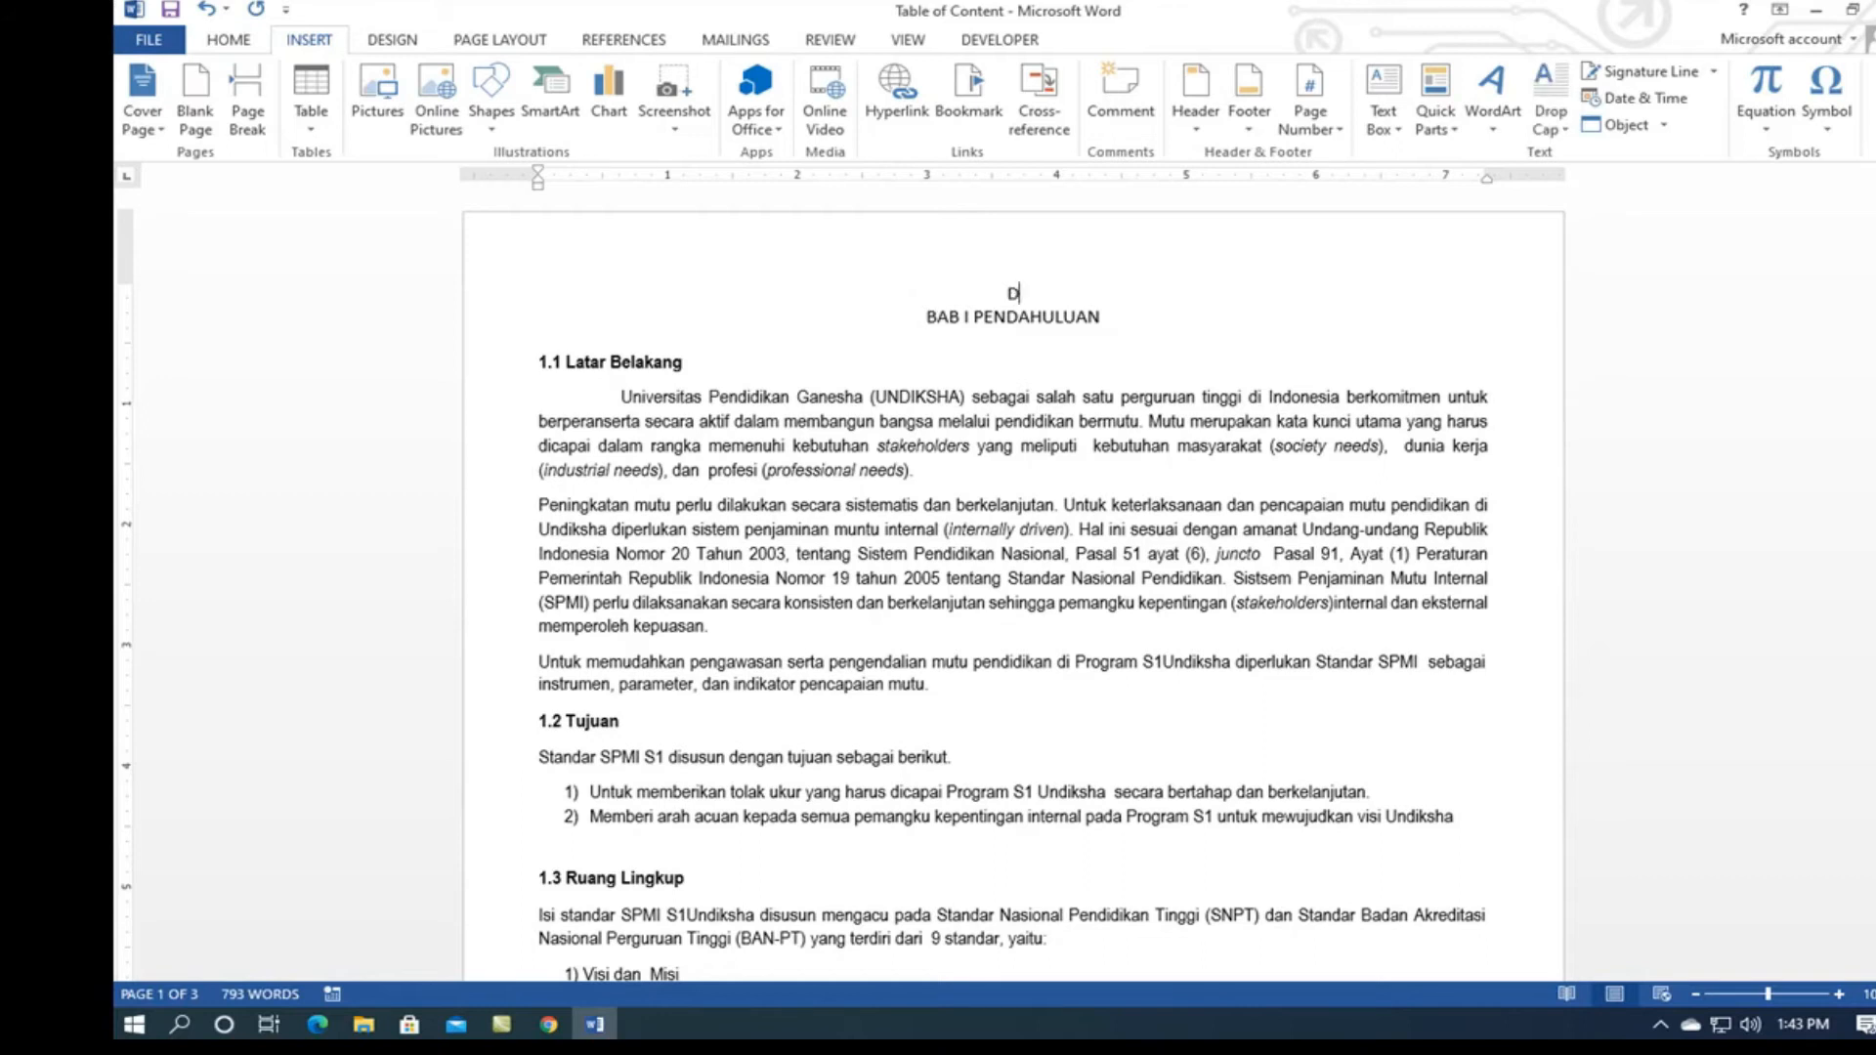
{"action": "type", "text": "AFTAR ISI"}
{"action": "key", "text": "Return"}
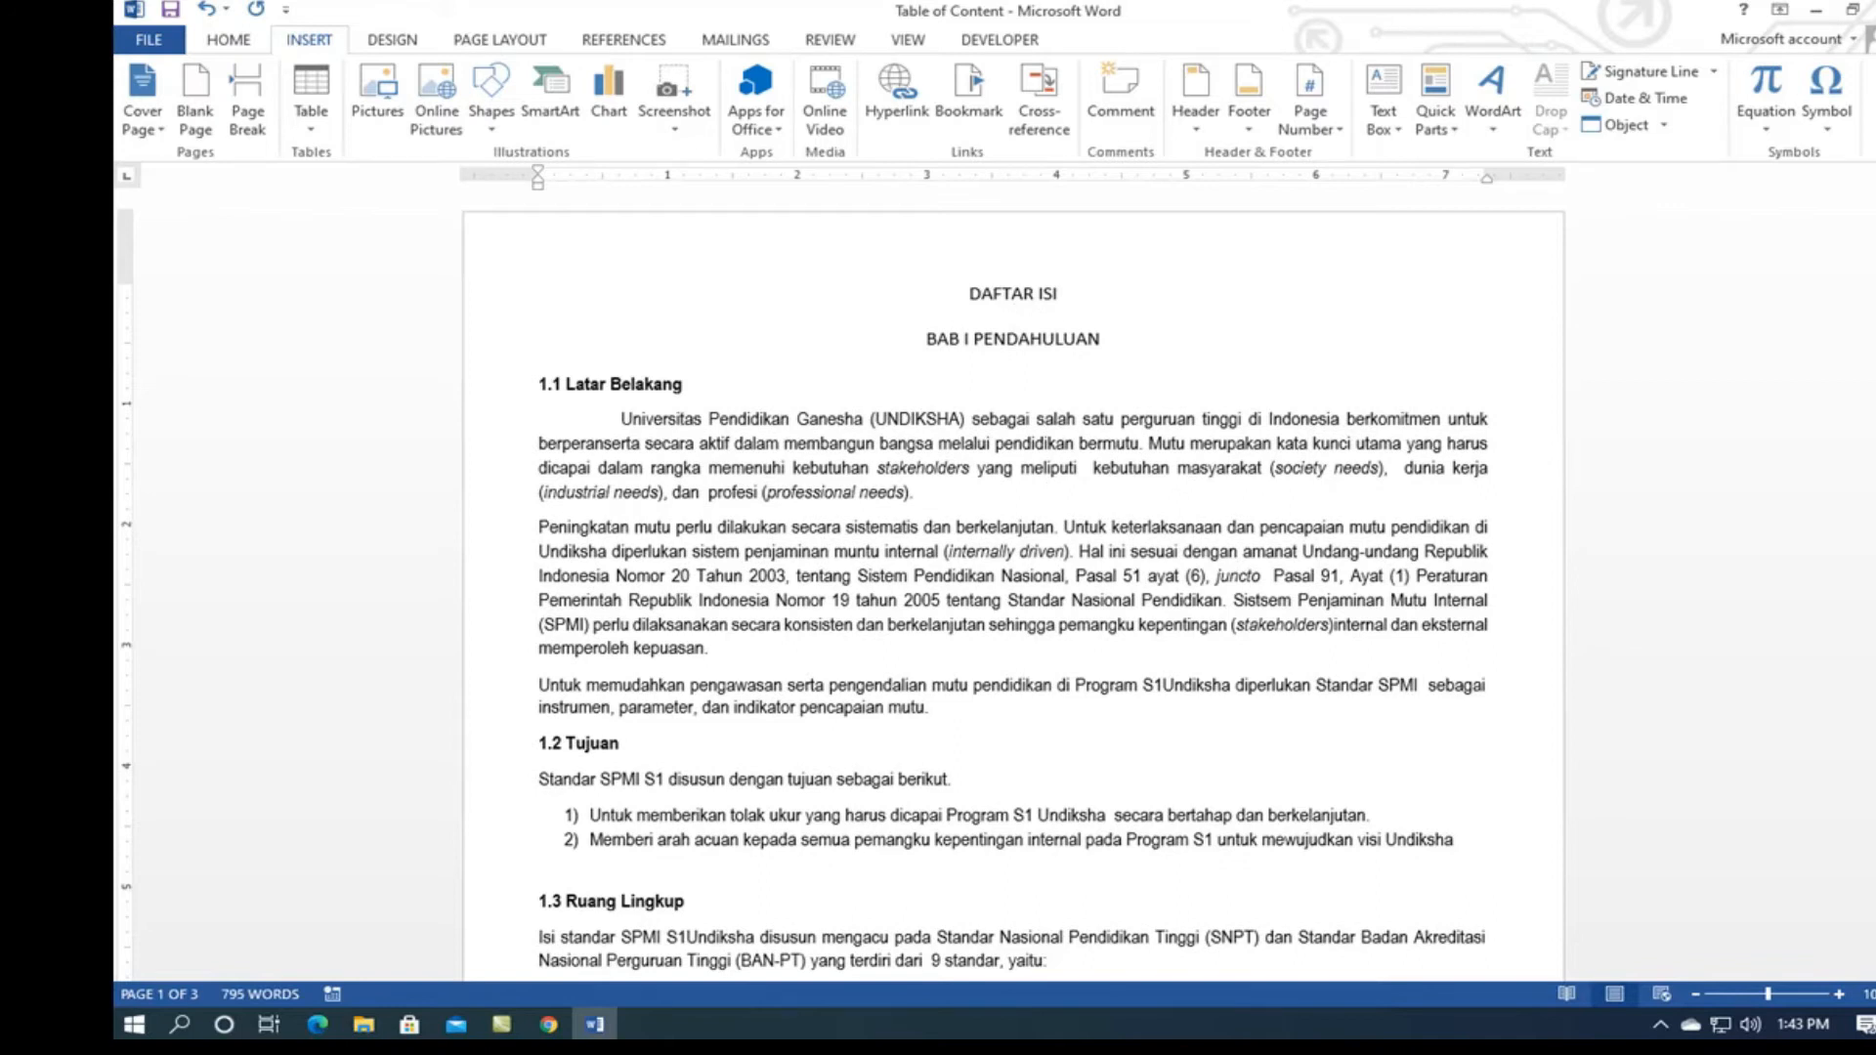
Step: Insert a page break between the DAFTAR ISI title and BAB I PENDAHULUAN
{"action": "key", "text": "Down"}
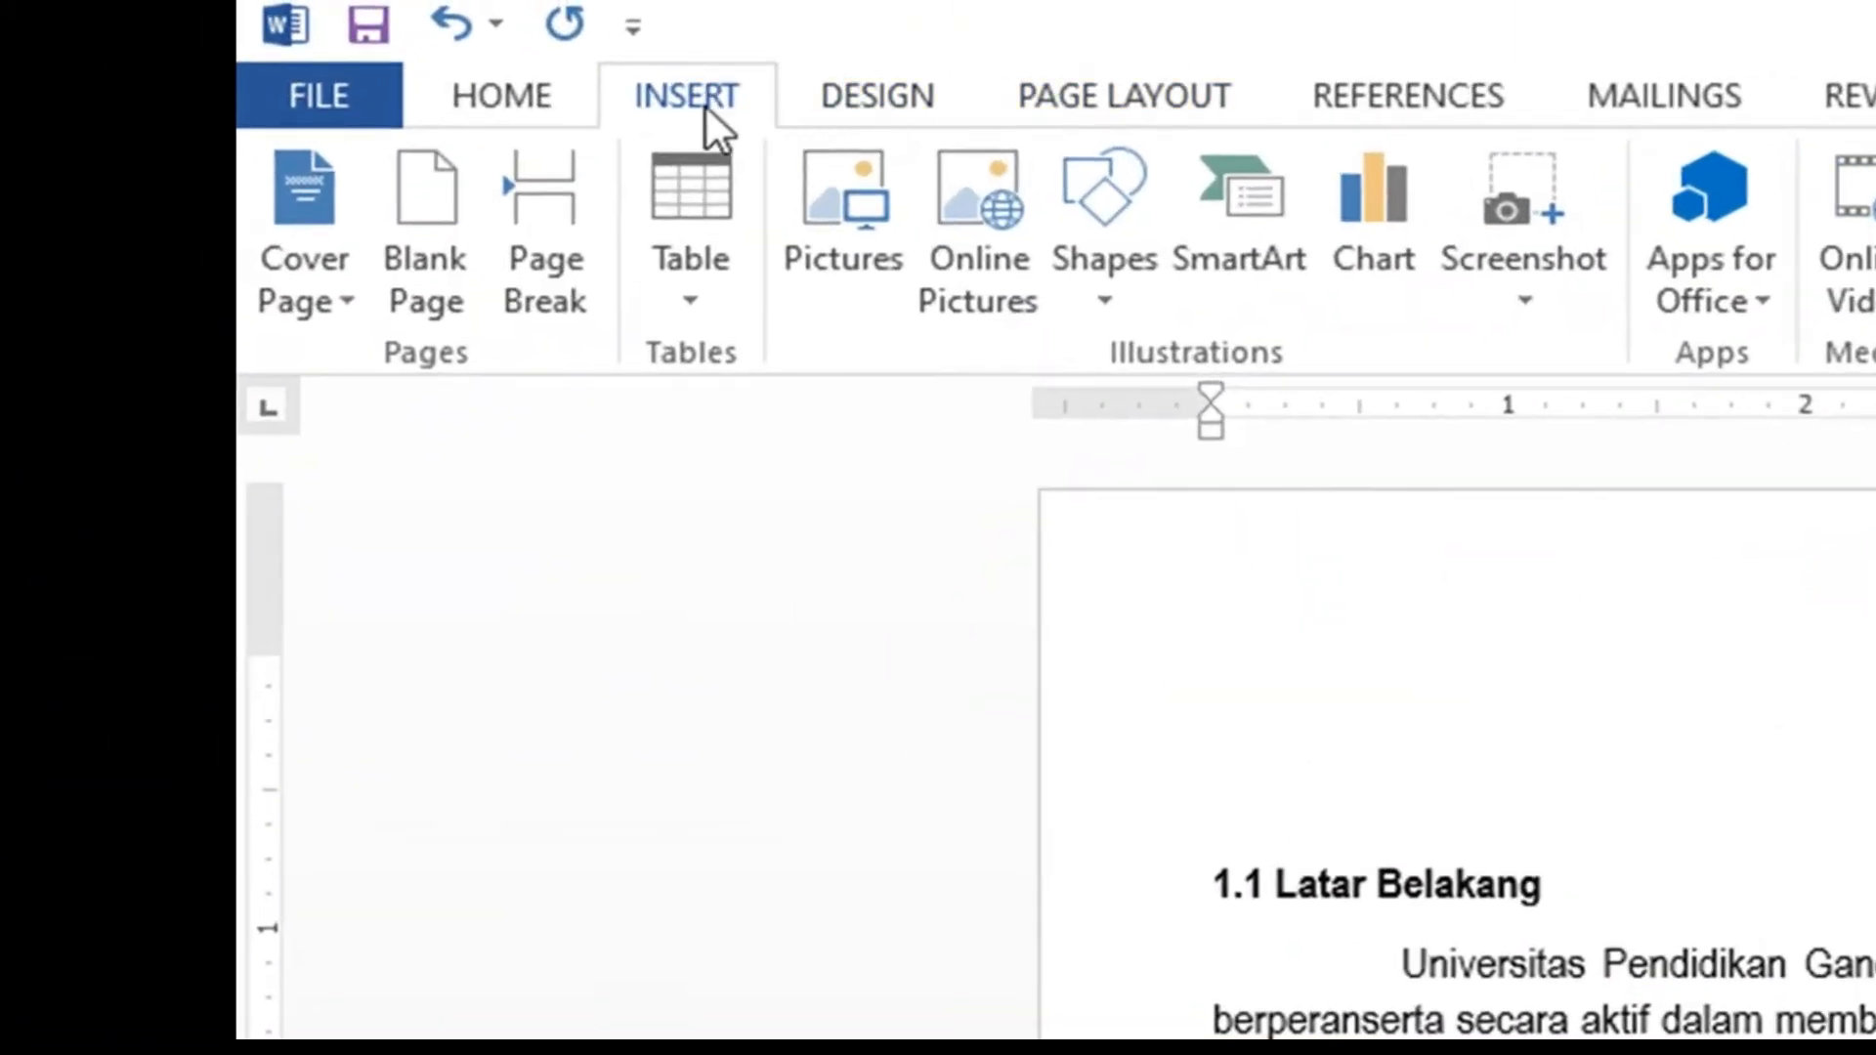
{"action": "left_click", "coordinate": [536, 230]}
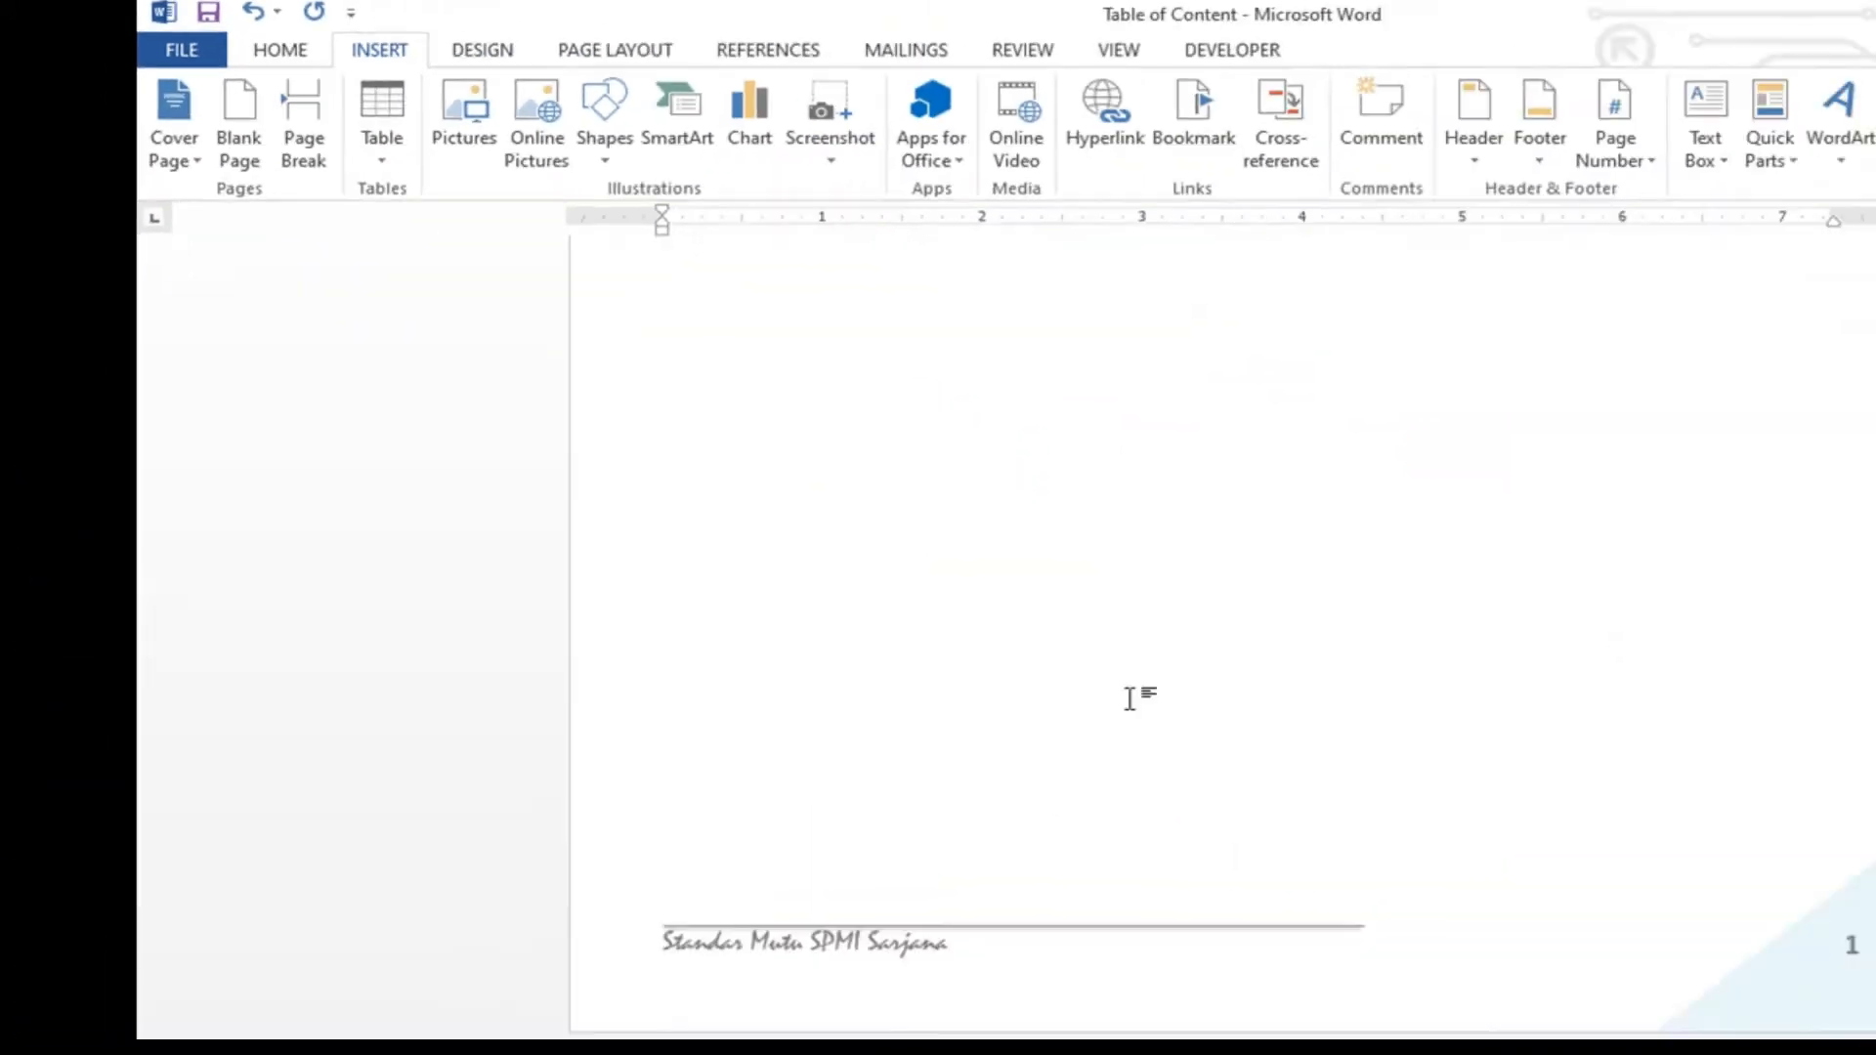
{"action": "scroll", "coordinate": [1068, 683], "scroll_direction": "down", "scroll_amount": 5}
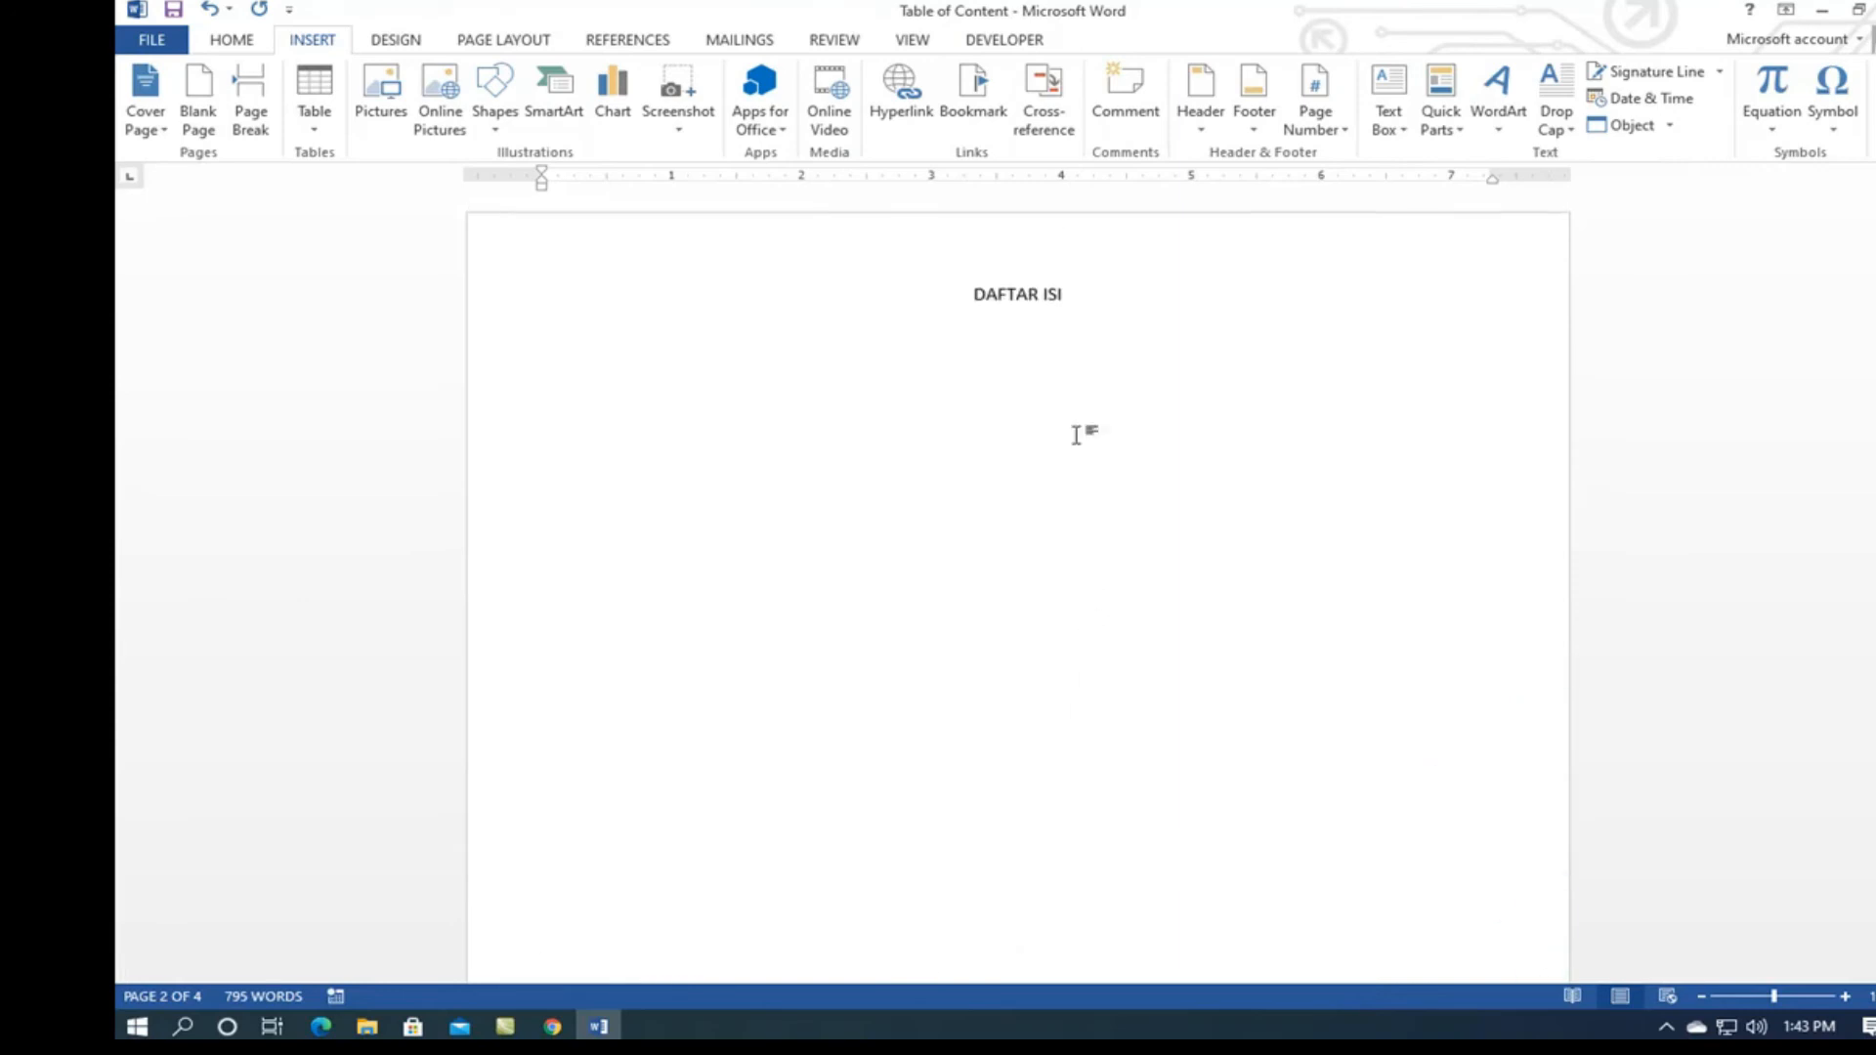
Step: Start a custom table of contents on the empty line below DAFTAR ISI and open its options
{"action": "left_click", "coordinate": [1030, 349]}
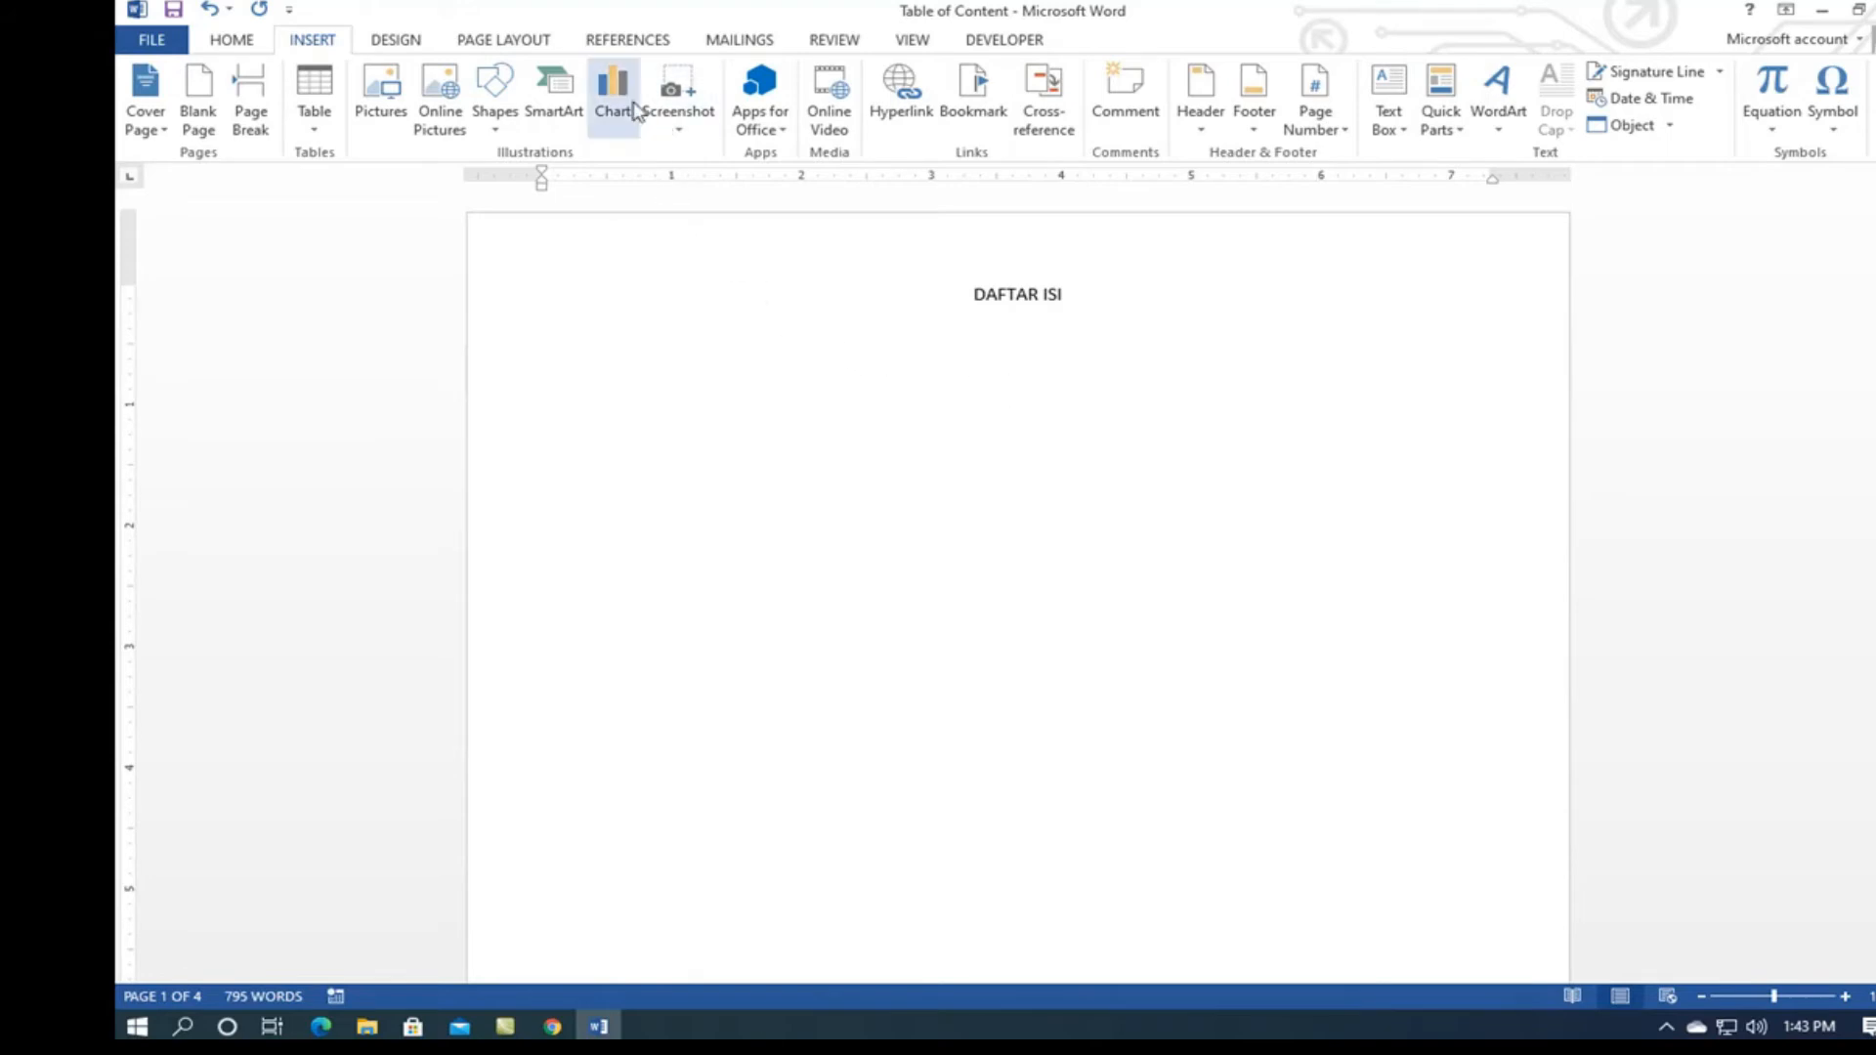
{"action": "key", "text": "Page_Down"}
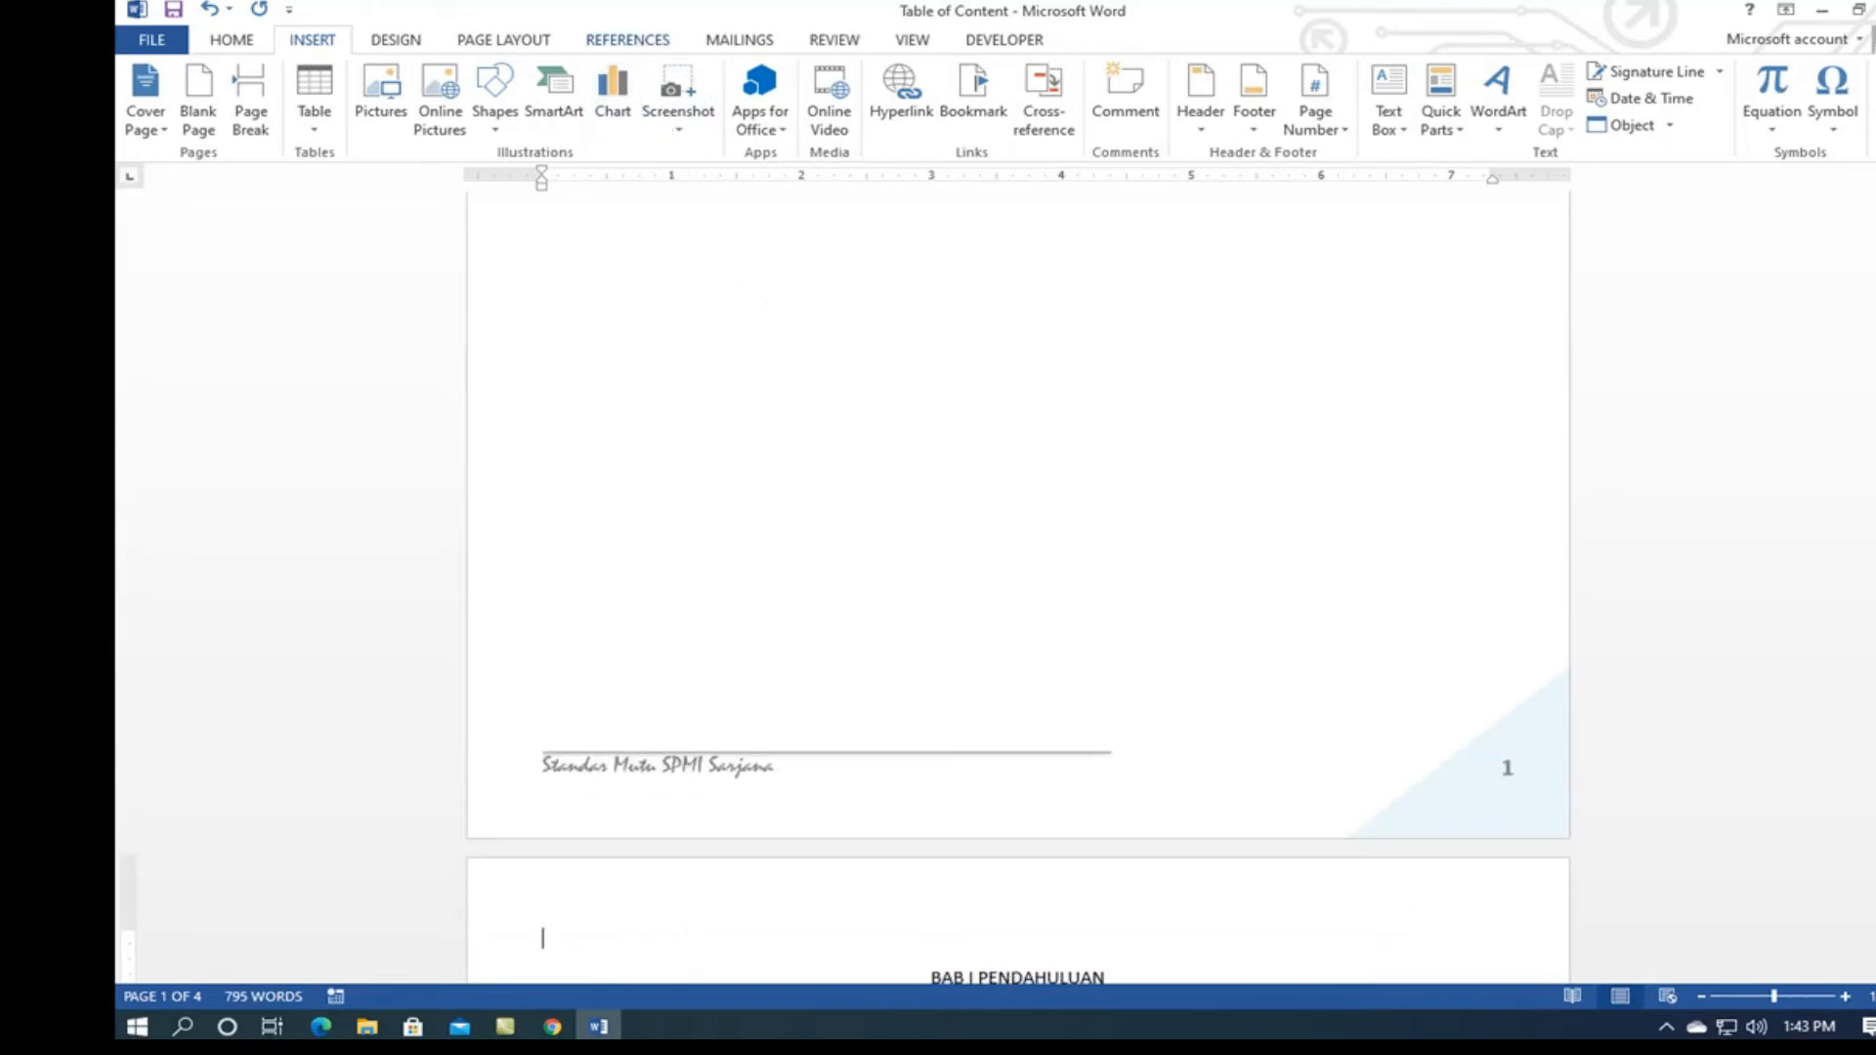
{"action": "key", "text": "Page_Up"}
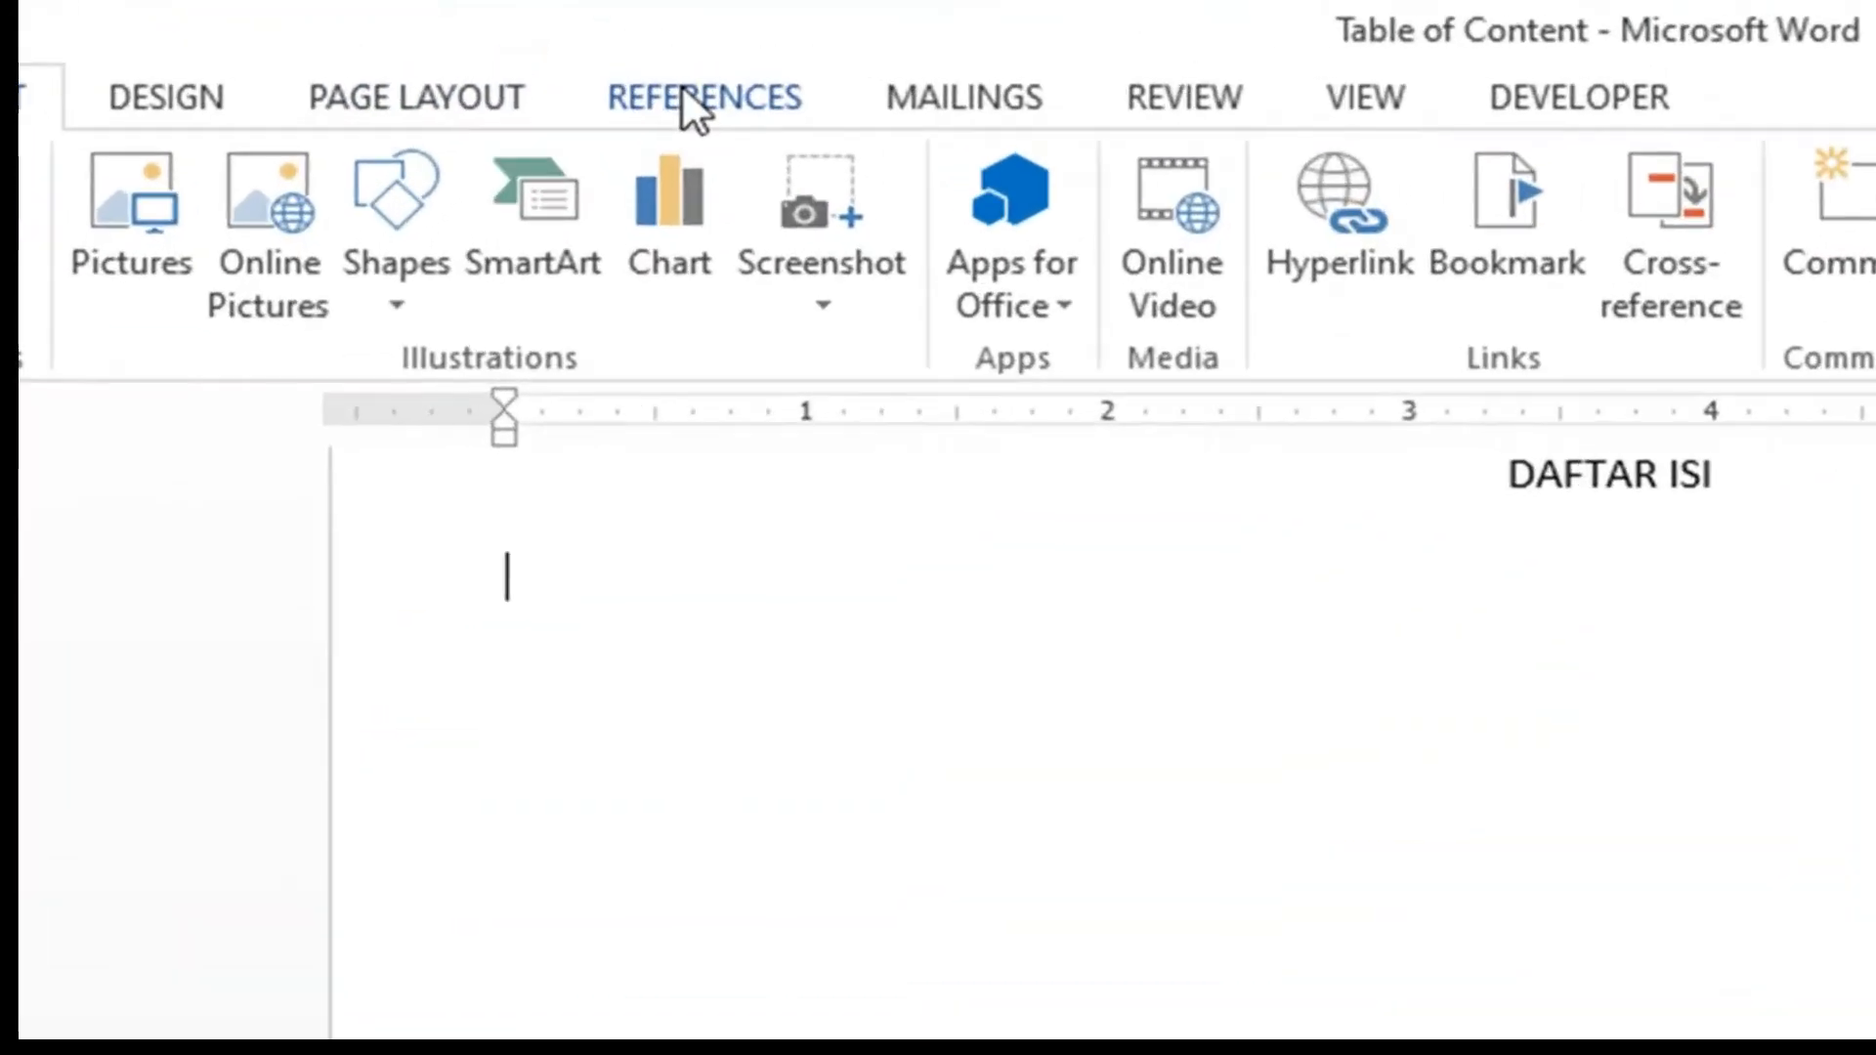
{"action": "left_click", "coordinate": [618, 36]}
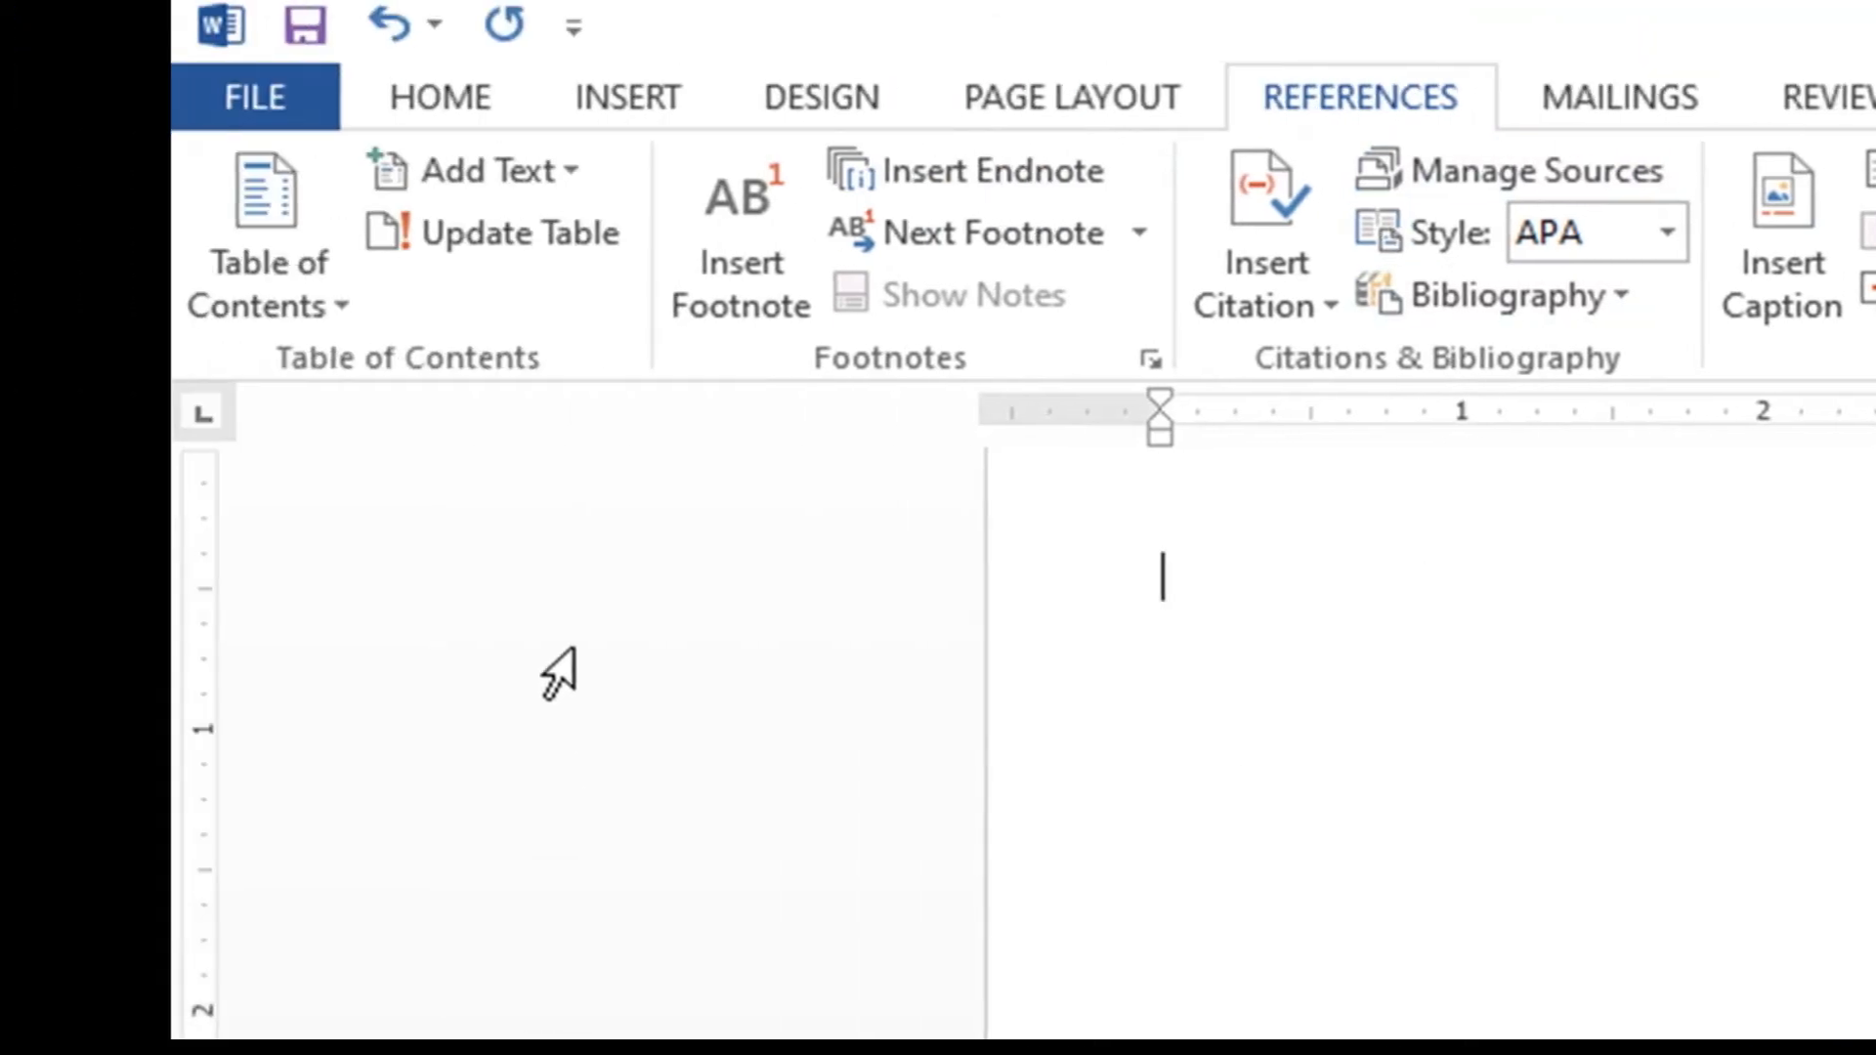
{"action": "left_click", "coordinate": [341, 304]}
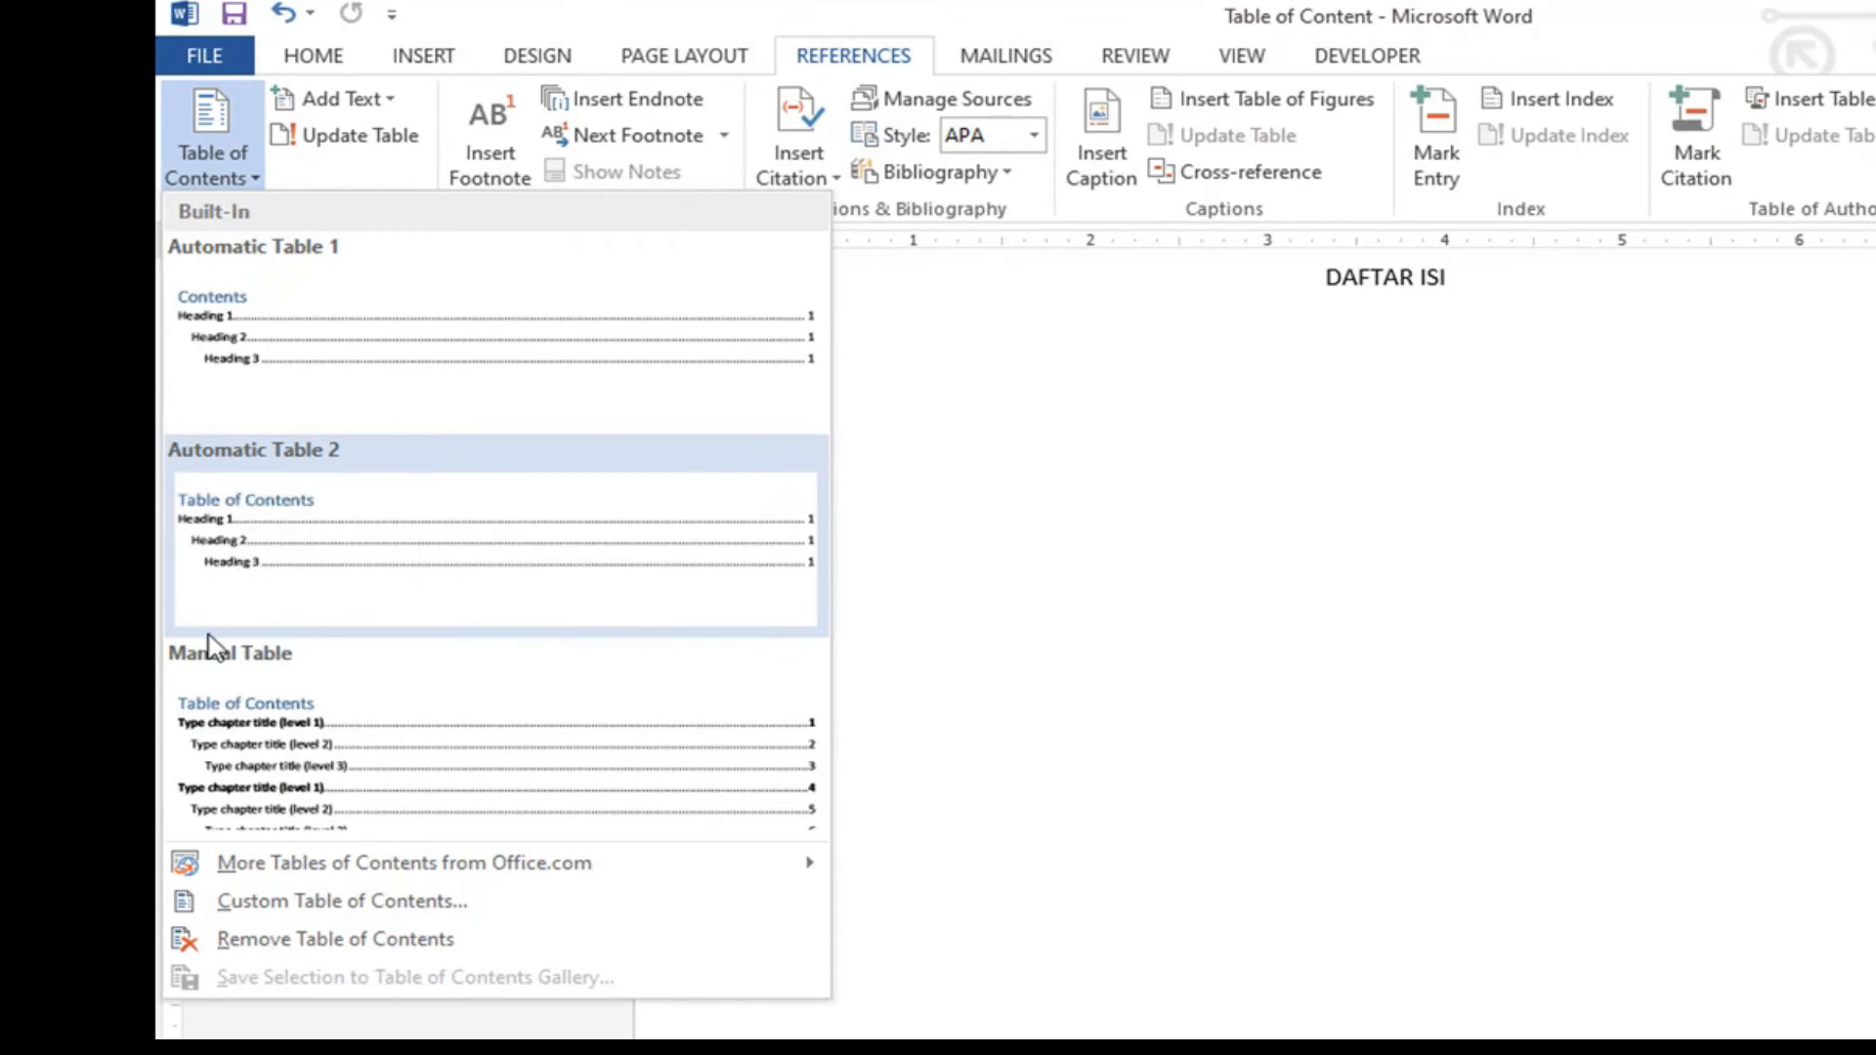
{"action": "left_click", "coordinate": [419, 905]}
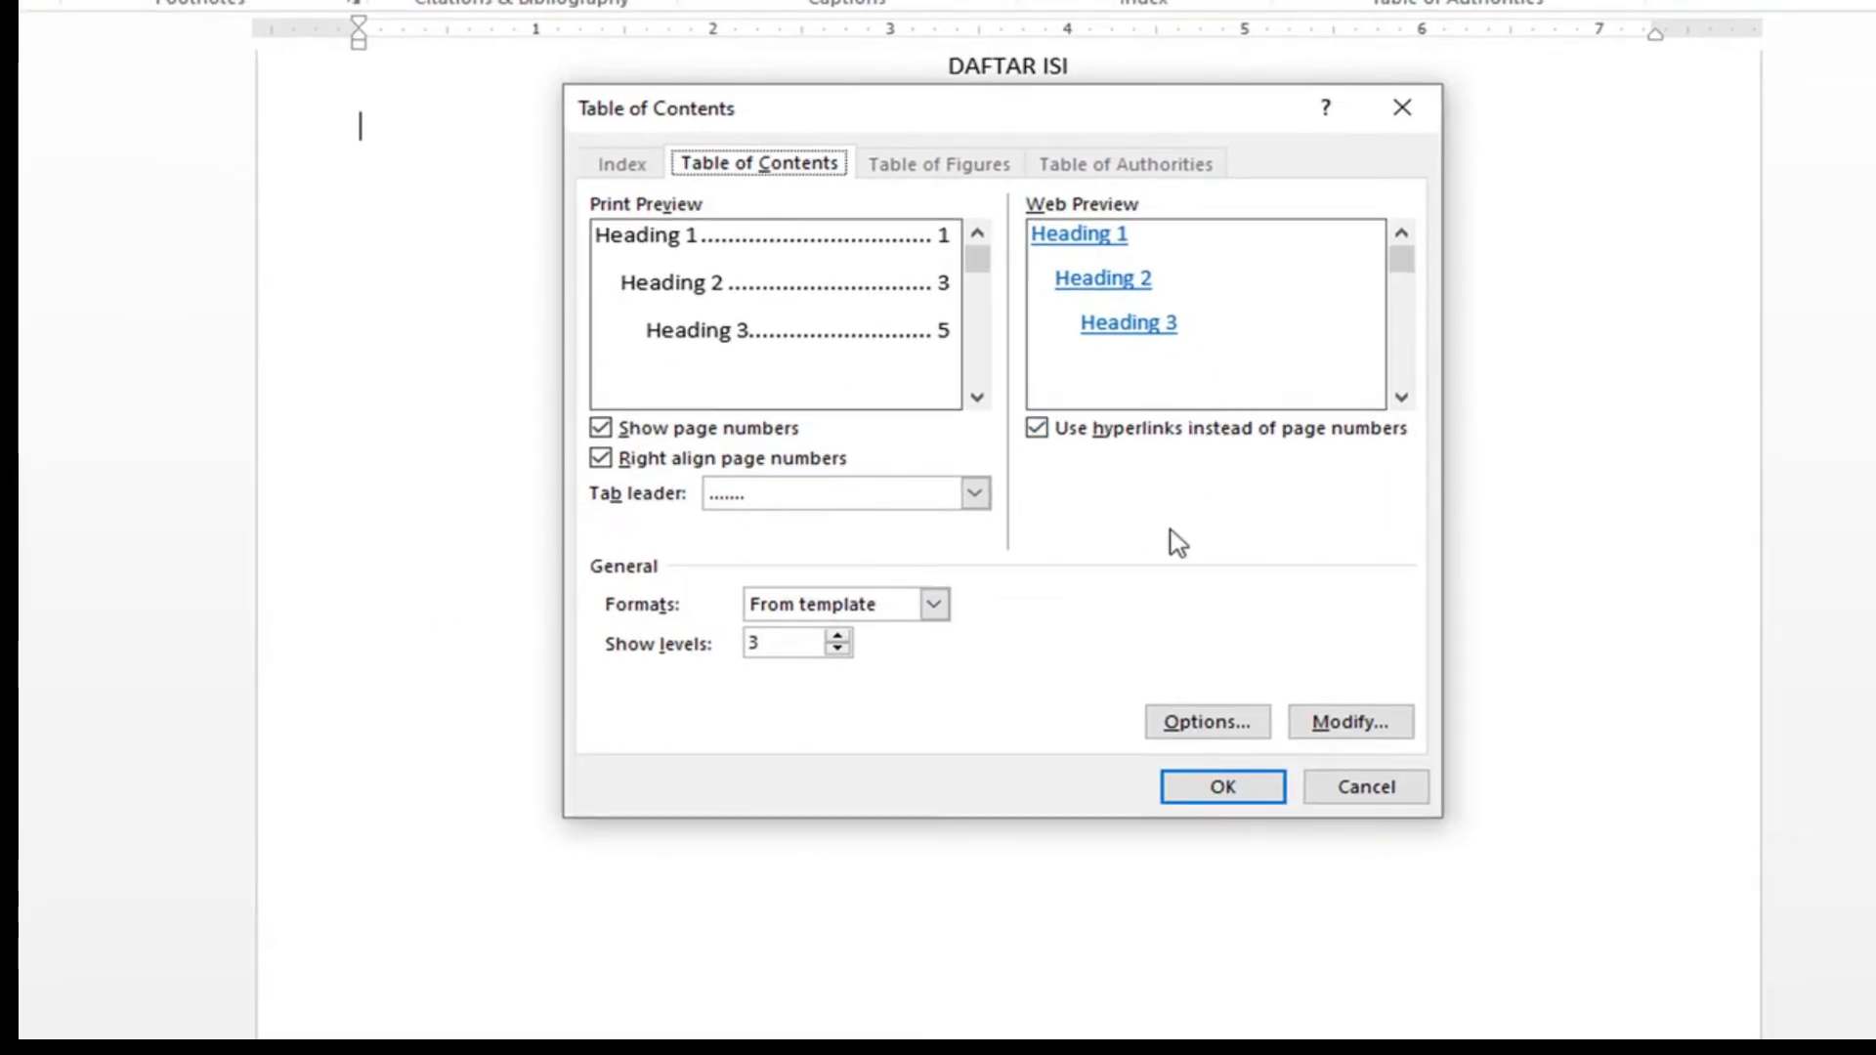
{"action": "left_click", "coordinate": [1221, 725]}
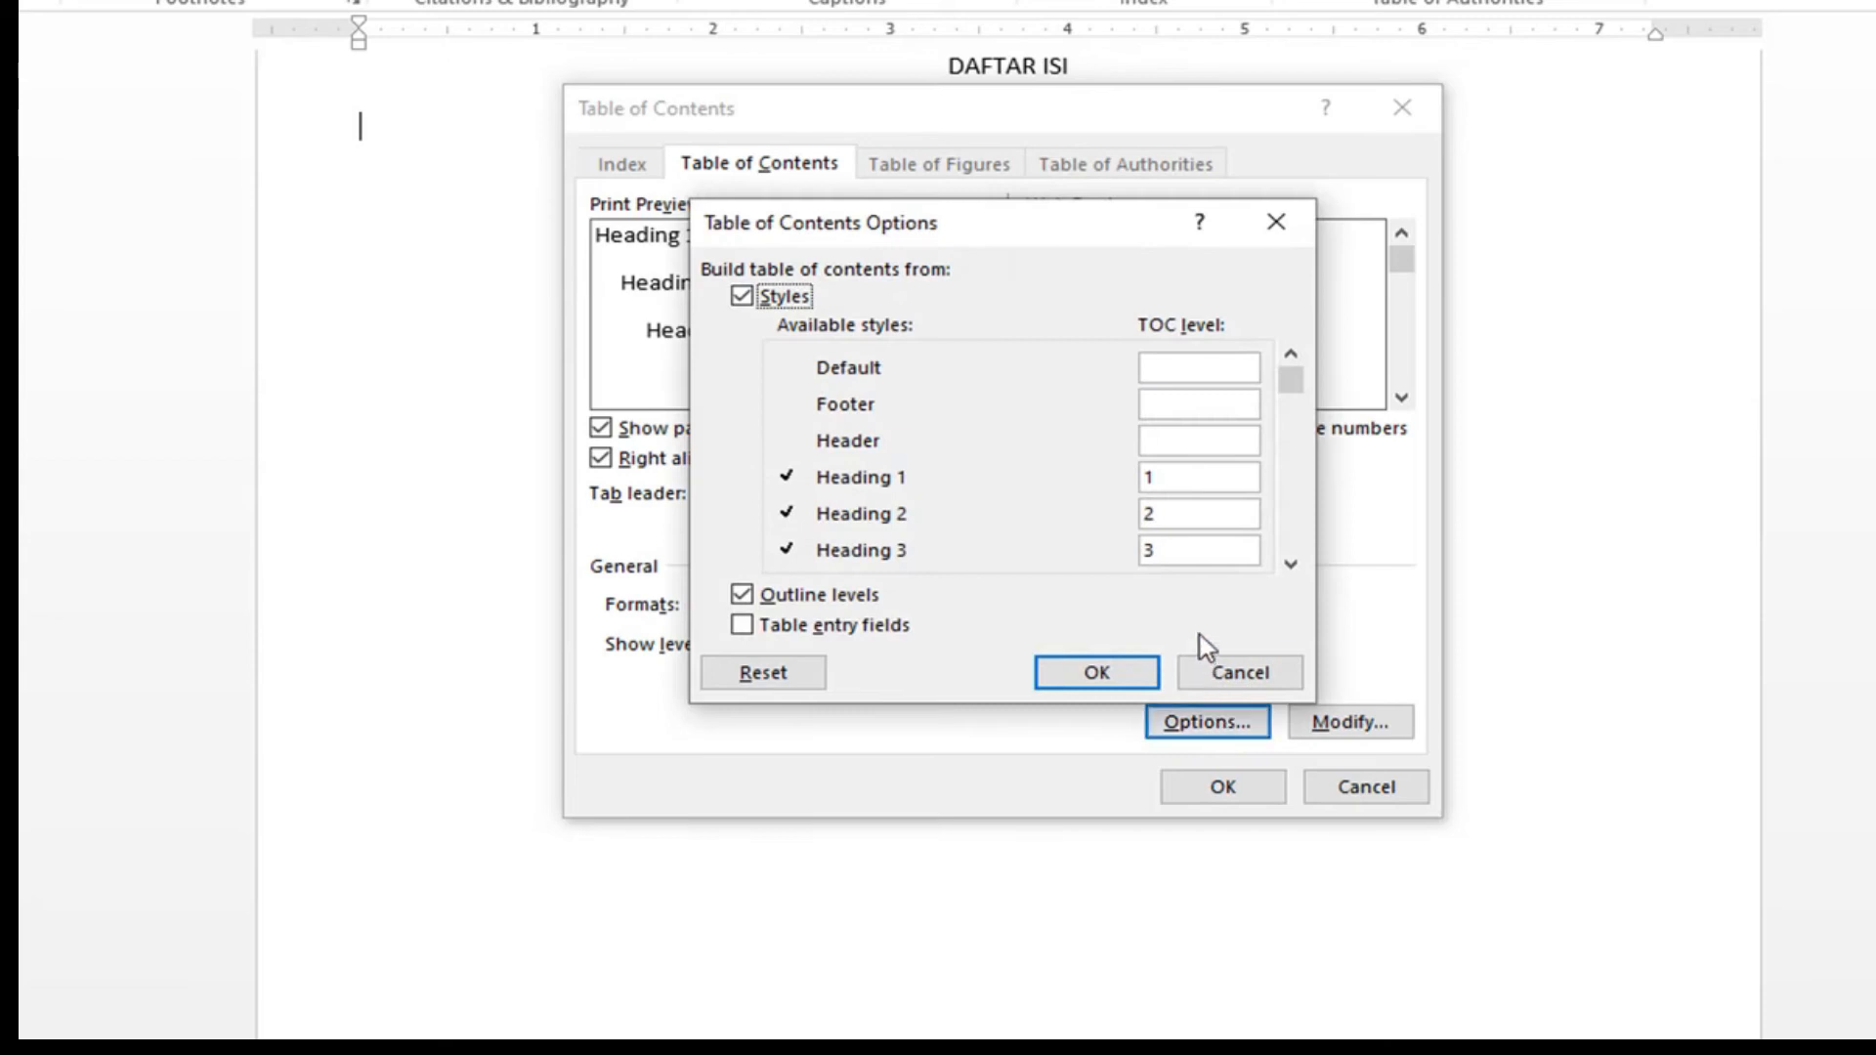
Step: Clear the TOC levels of the Heading 1, Heading 2 and Heading 3 styles
{"action": "double_click", "coordinate": [1211, 475]}
{"action": "key", "text": "BackSpace"}
{"action": "double_click", "coordinate": [1185, 515]}
{"action": "key", "text": "BackSpace"}
{"action": "double_click", "coordinate": [1209, 546]}
{"action": "key", "text": "BackSpace"}
Step: Assign TOC level 1 to the Judul 1 style and level 2 to Judul 2, and insert the table of contents
{"action": "left_click_drag", "start_coordinate": [1289, 381], "coordinate": [1289, 441]}
{"action": "left_click", "coordinate": [1290, 564]}
{"action": "left_click", "coordinate": [1291, 564]}
{"action": "left_click", "coordinate": [1290, 564]}
{"action": "left_click", "coordinate": [1291, 564]}
{"action": "left_click", "coordinate": [1290, 565]}
{"action": "left_click", "coordinate": [1291, 565]}
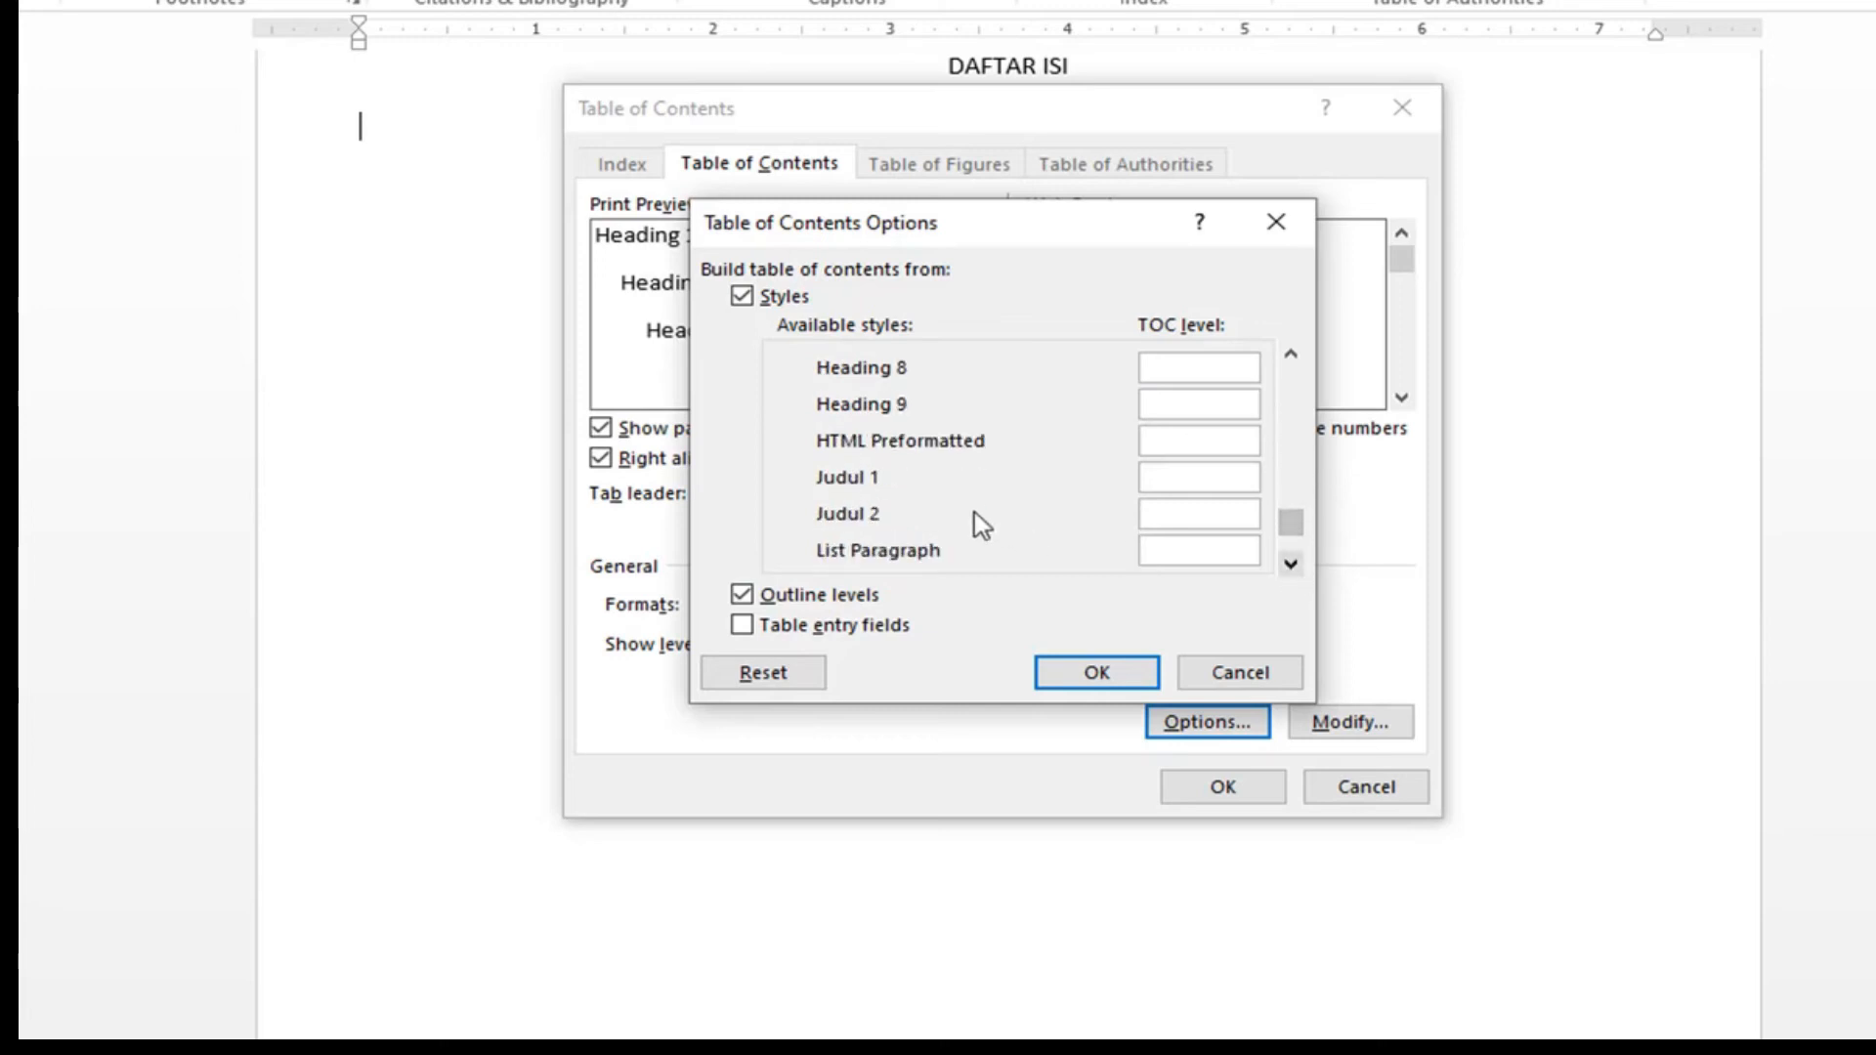
{"action": "left_click", "coordinate": [1182, 474]}
{"action": "type", "text": "1"}
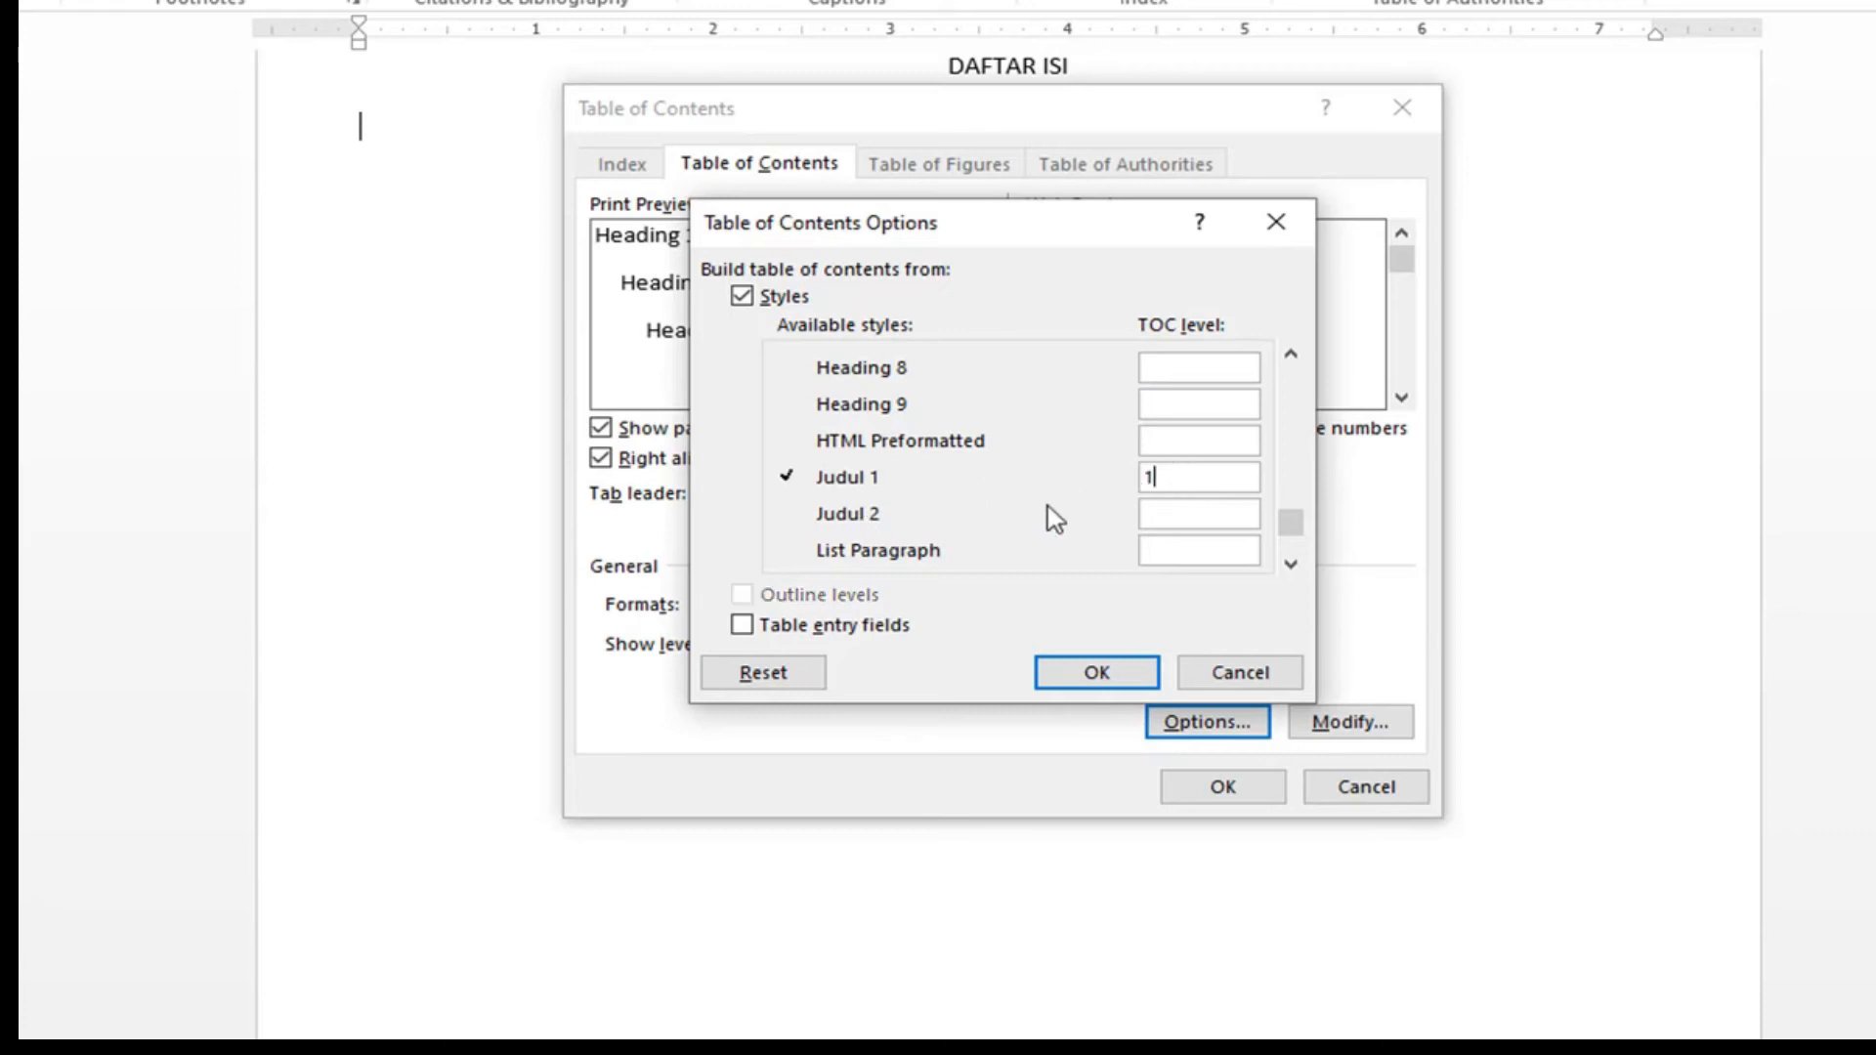
{"action": "left_click", "coordinate": [1168, 514]}
{"action": "type", "text": "2"}
{"action": "left_click", "coordinate": [1095, 674]}
{"action": "left_click", "coordinate": [1219, 793]}
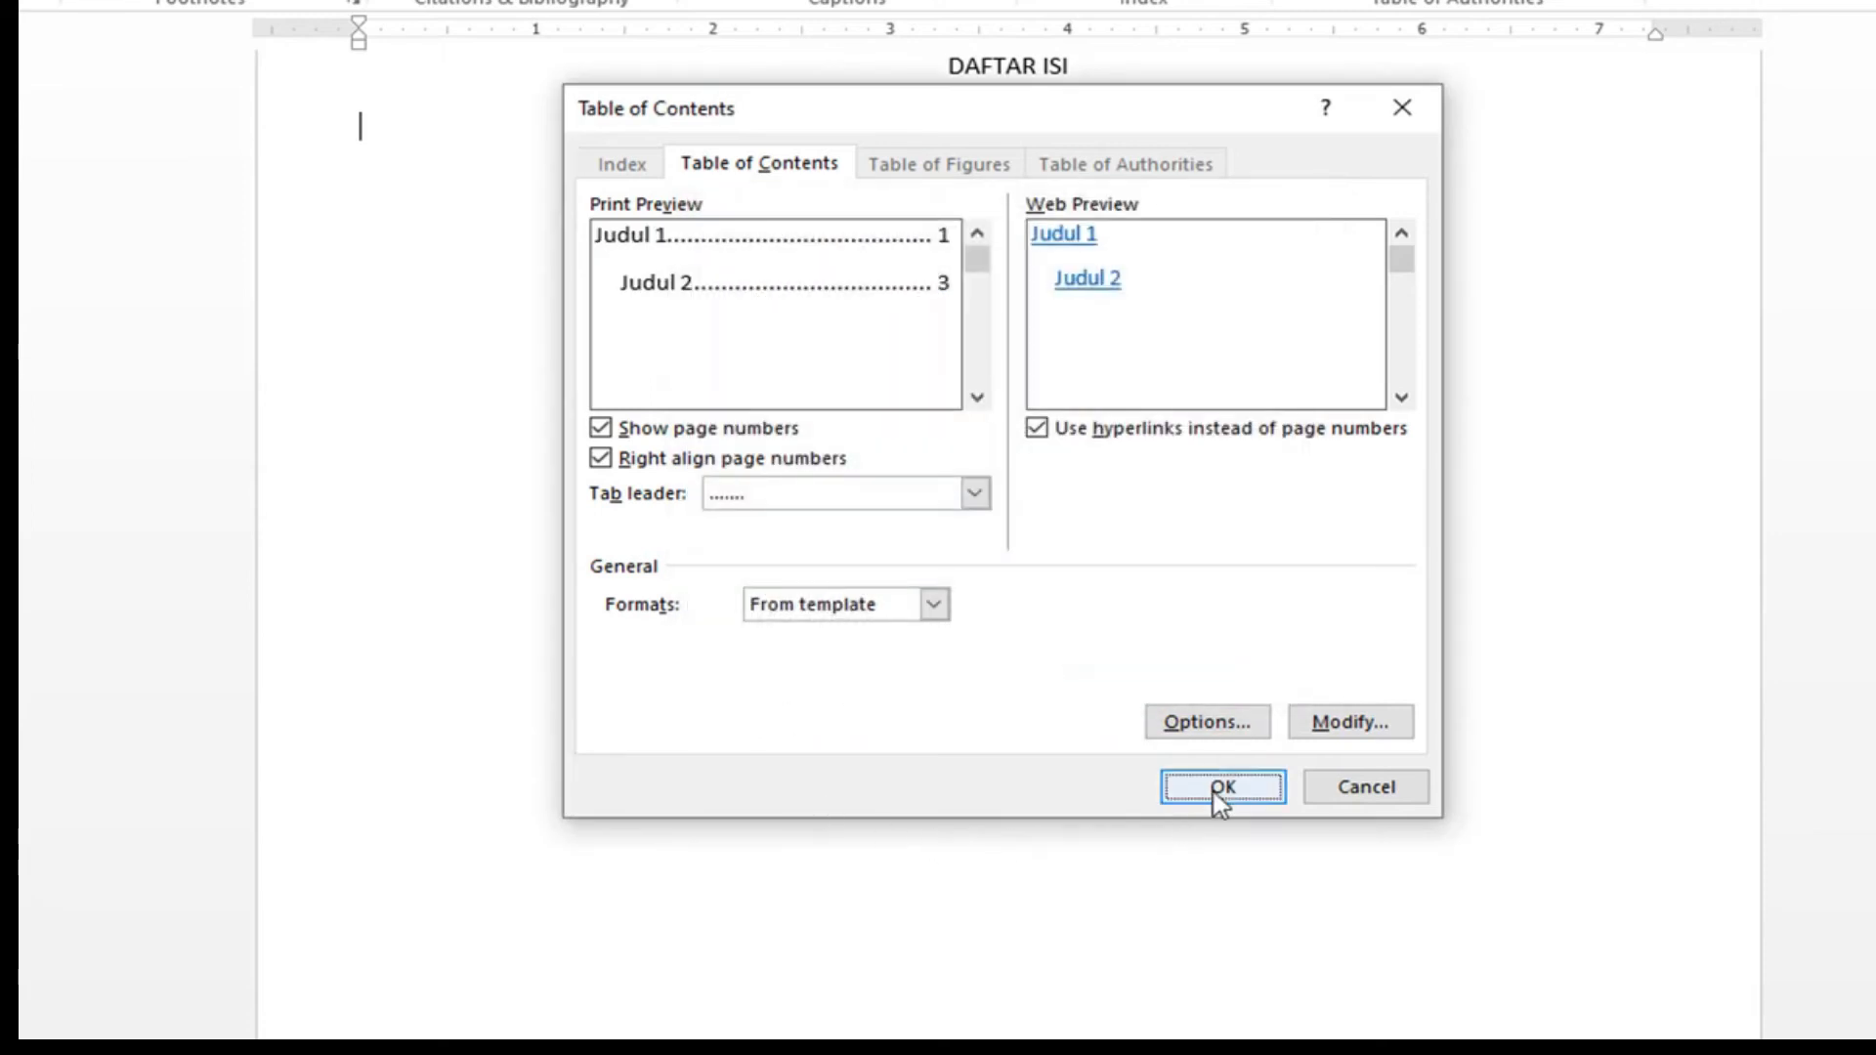
{"action": "left_click", "coordinate": [1221, 789]}
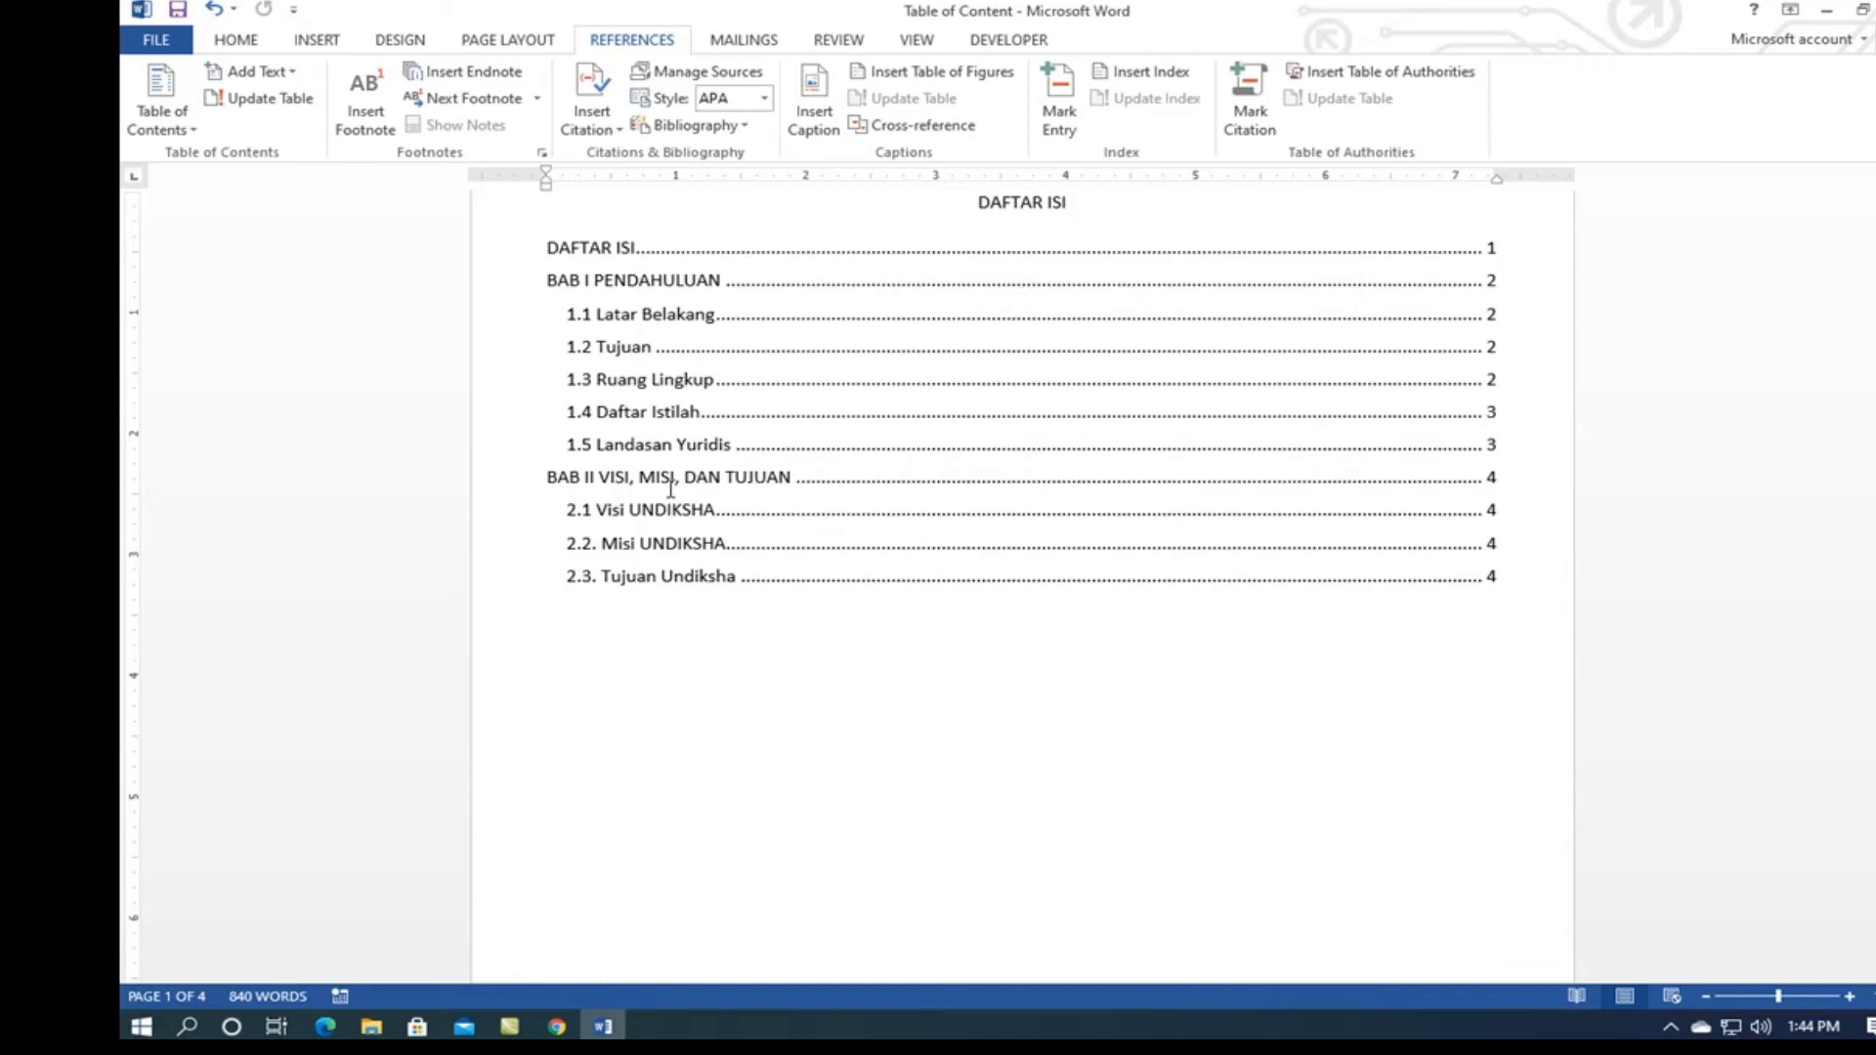
Step: Examine the BAB I and BAB II pages to compare their headings and page numbers with the table of contents
{"action": "scroll", "coordinate": [1085, 587], "scroll_direction": "down", "scroll_amount": 12}
{"action": "scroll", "coordinate": [1059, 603], "scroll_direction": "down", "scroll_amount": 15}
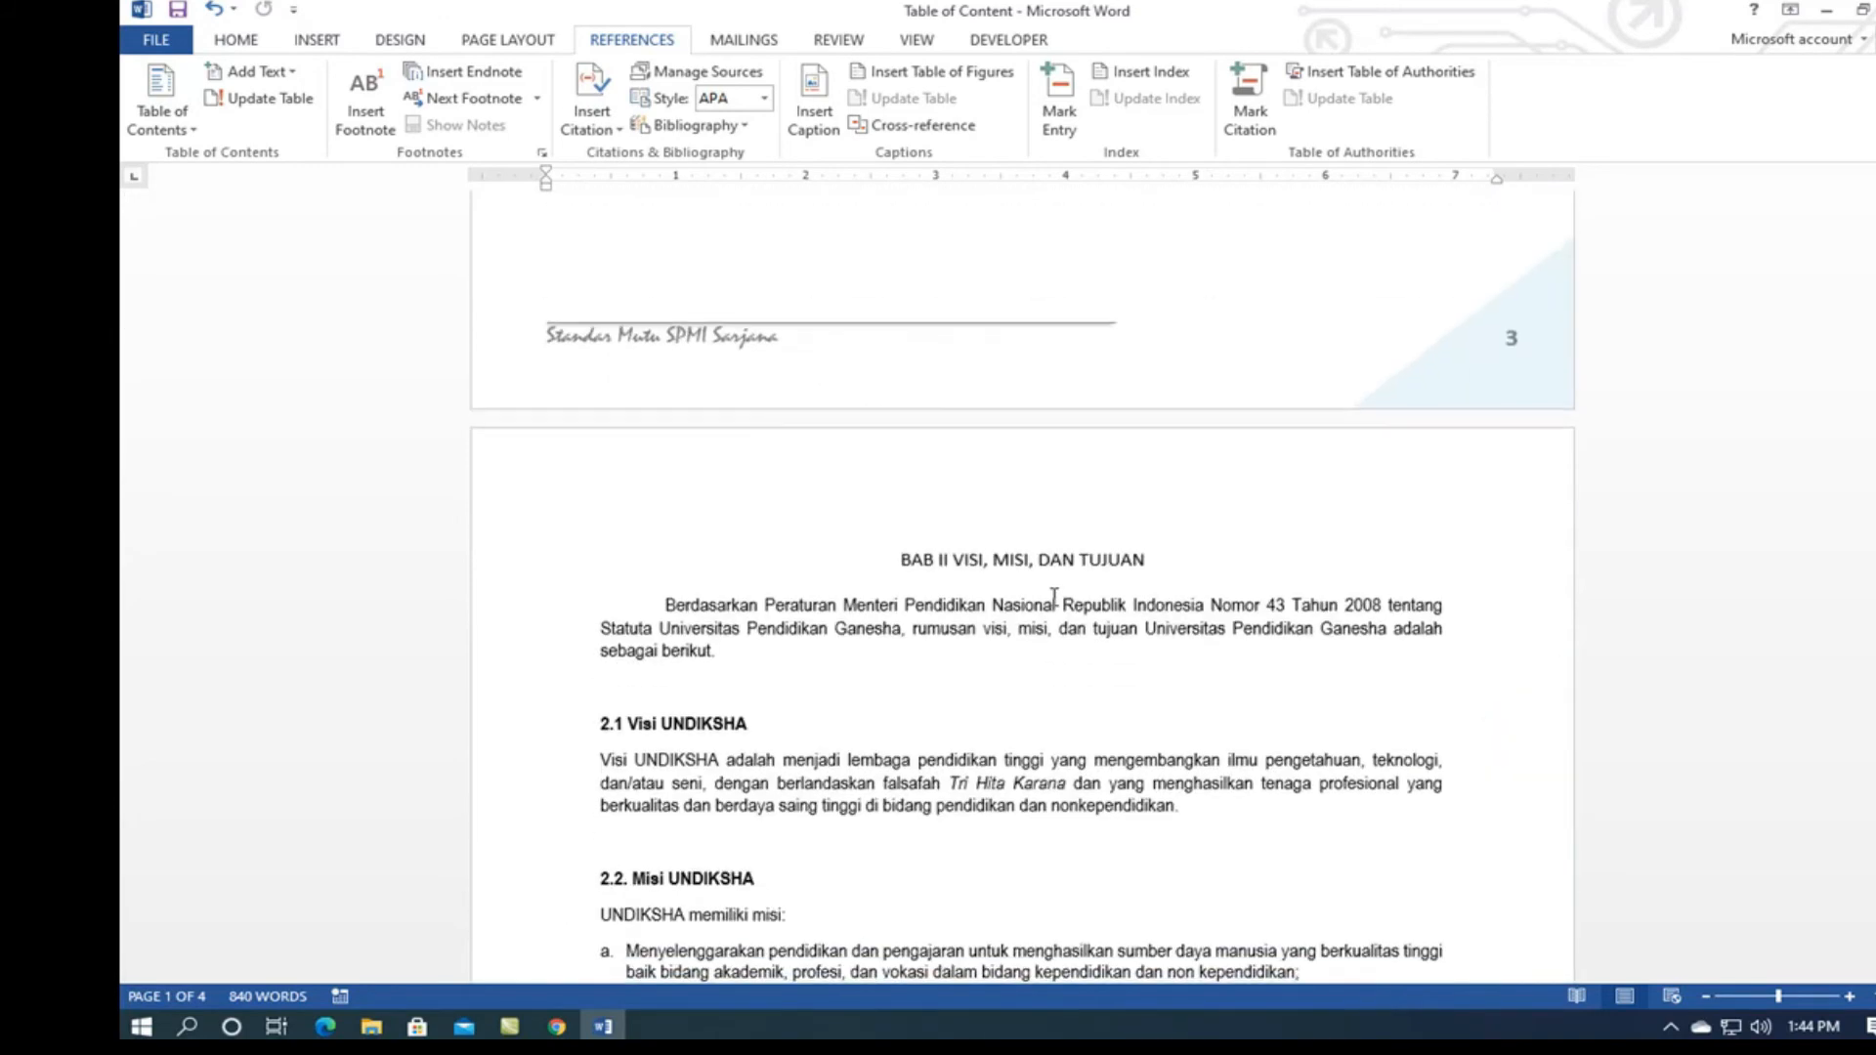
{"action": "scroll", "coordinate": [1054, 598], "scroll_direction": "down", "scroll_amount": 5}
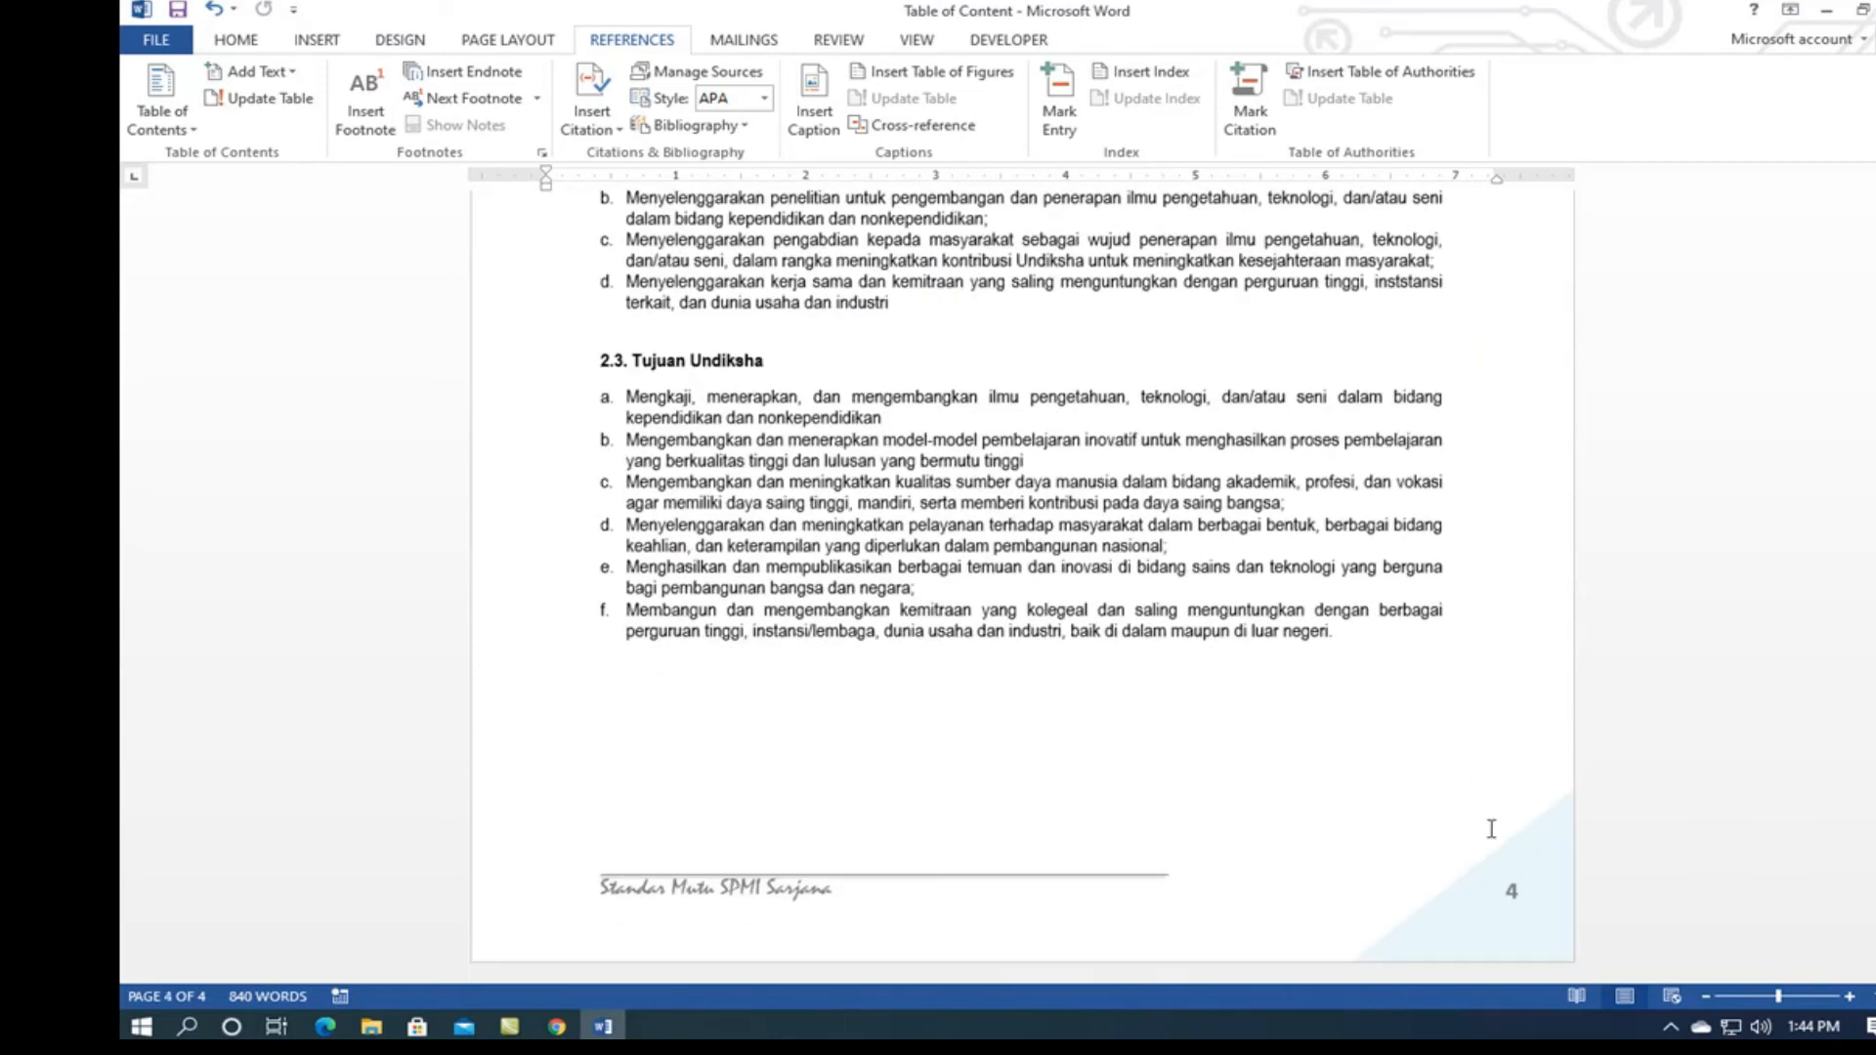
{"action": "scroll", "coordinate": [980, 450], "scroll_direction": "up", "scroll_amount": 20}
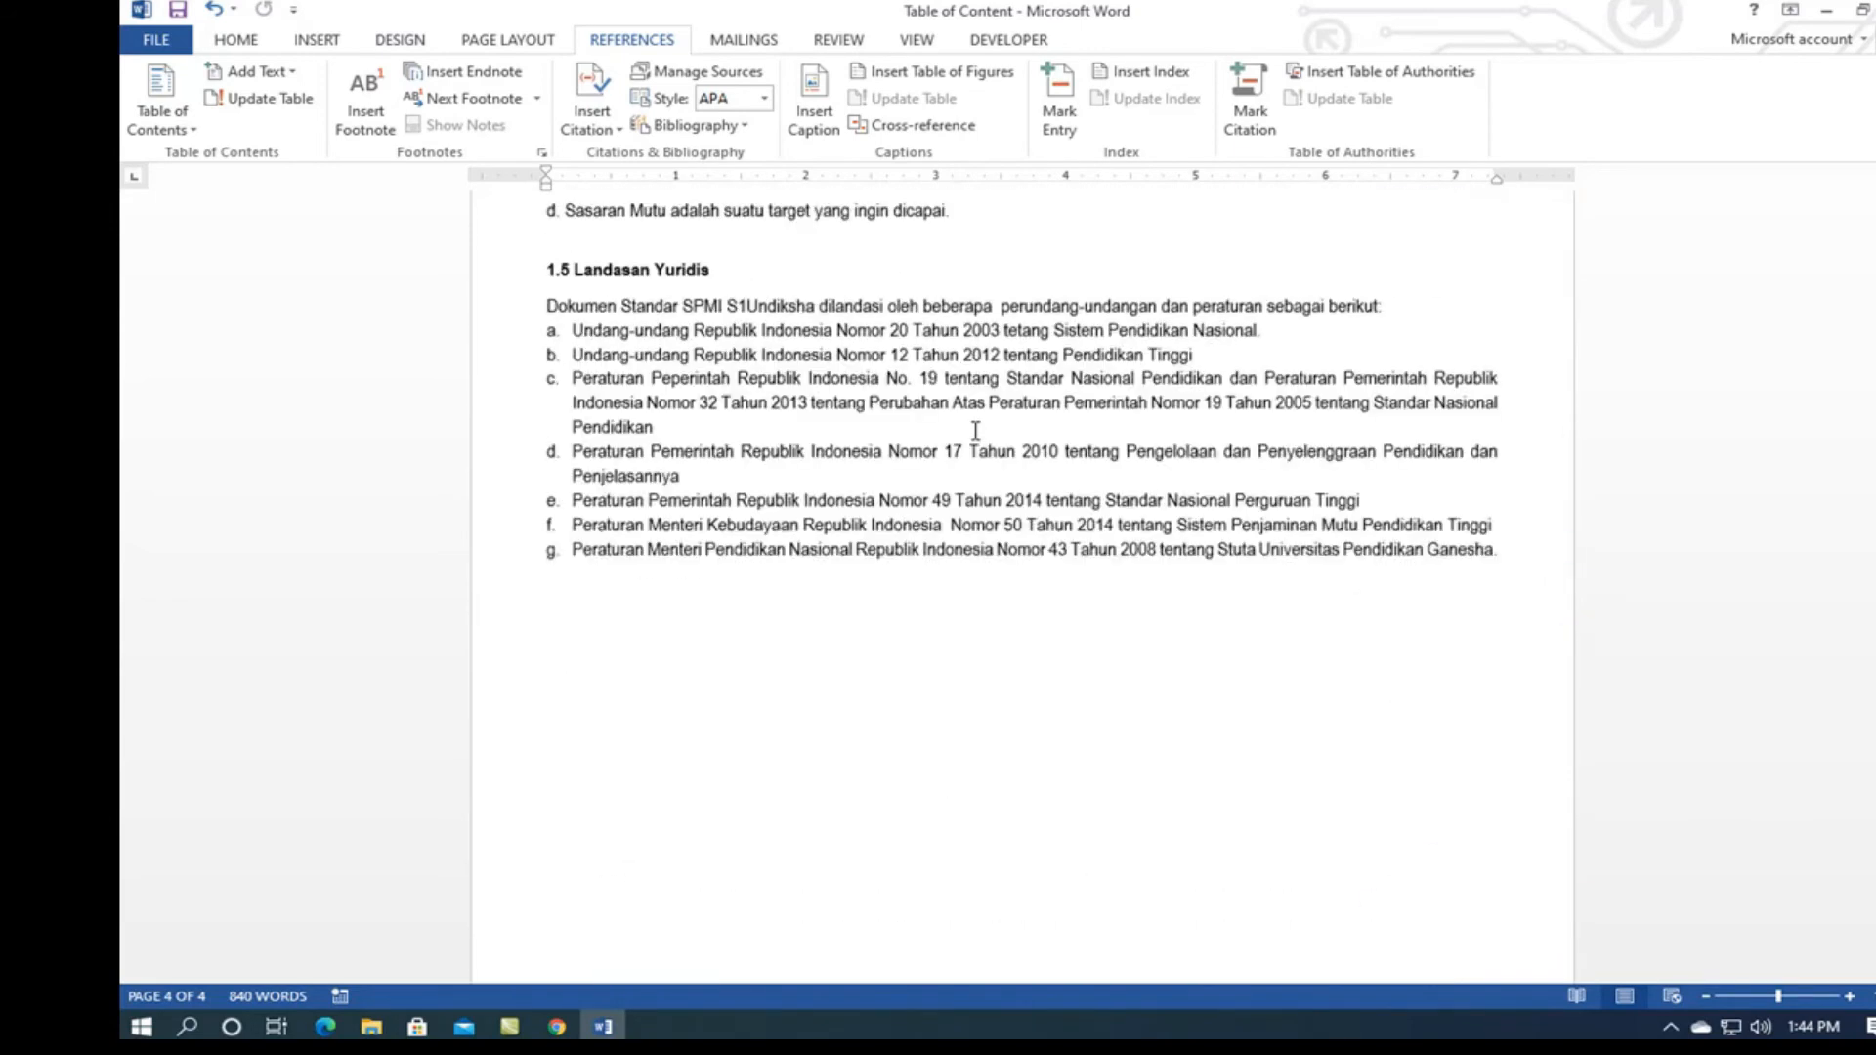
{"action": "scroll", "coordinate": [975, 427], "scroll_direction": "up", "scroll_amount": 10}
{"action": "scroll", "coordinate": [970, 430], "scroll_direction": "down", "scroll_amount": 8}
{"action": "scroll", "coordinate": [970, 433], "scroll_direction": "down", "scroll_amount": 5}
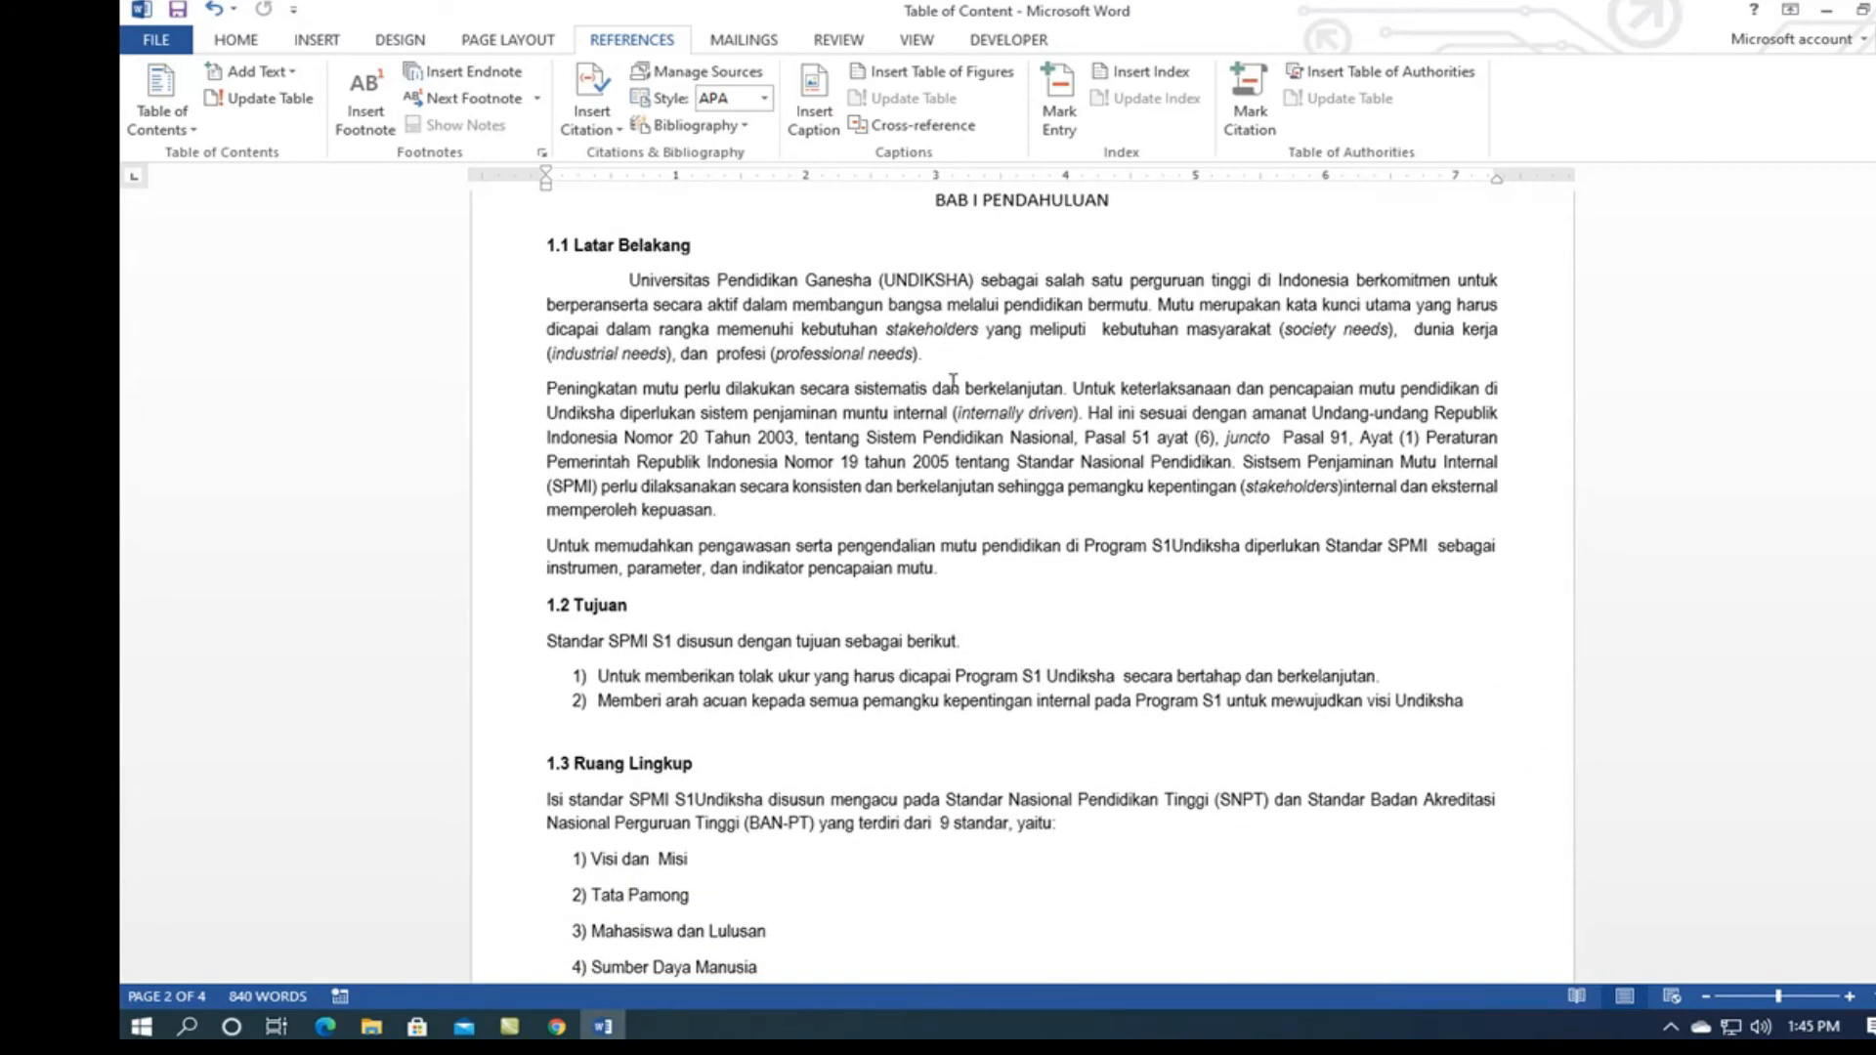
{"action": "scroll", "coordinate": [953, 381], "scroll_direction": "down", "scroll_amount": 20}
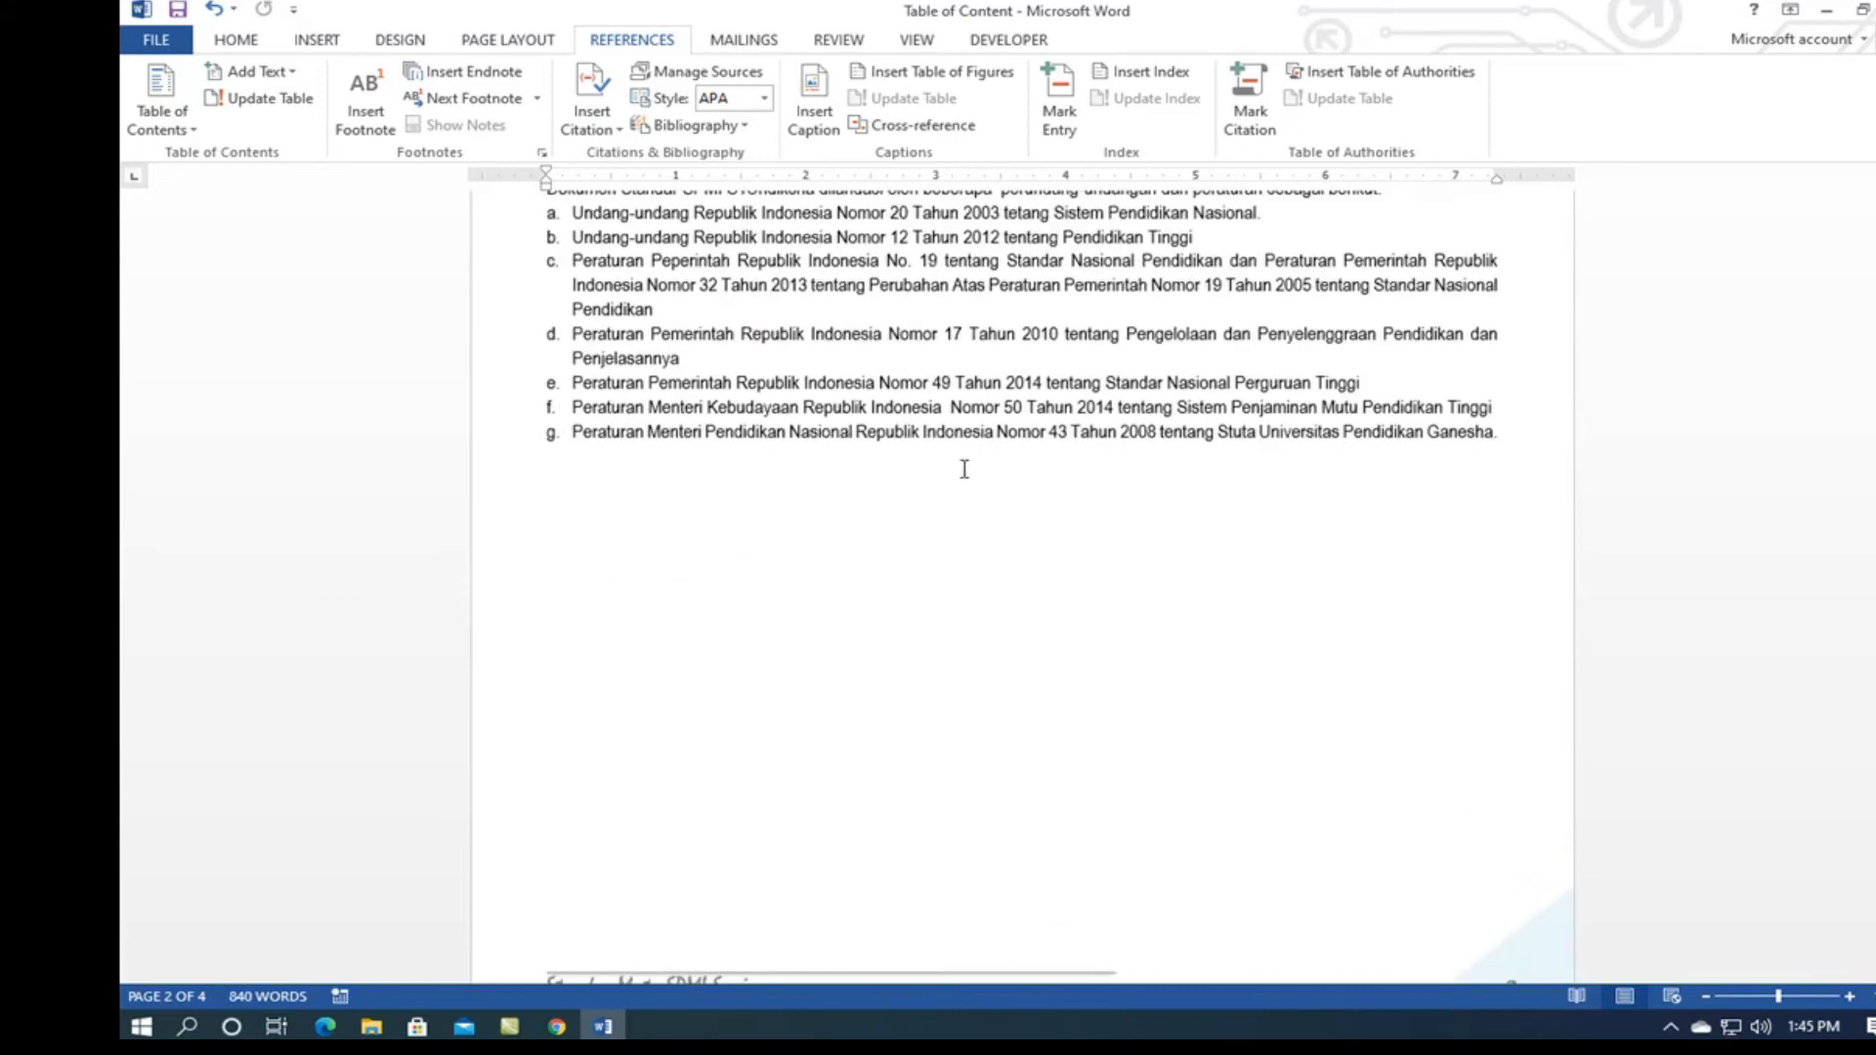
{"action": "scroll", "coordinate": [970, 486], "scroll_direction": "down", "scroll_amount": 7}
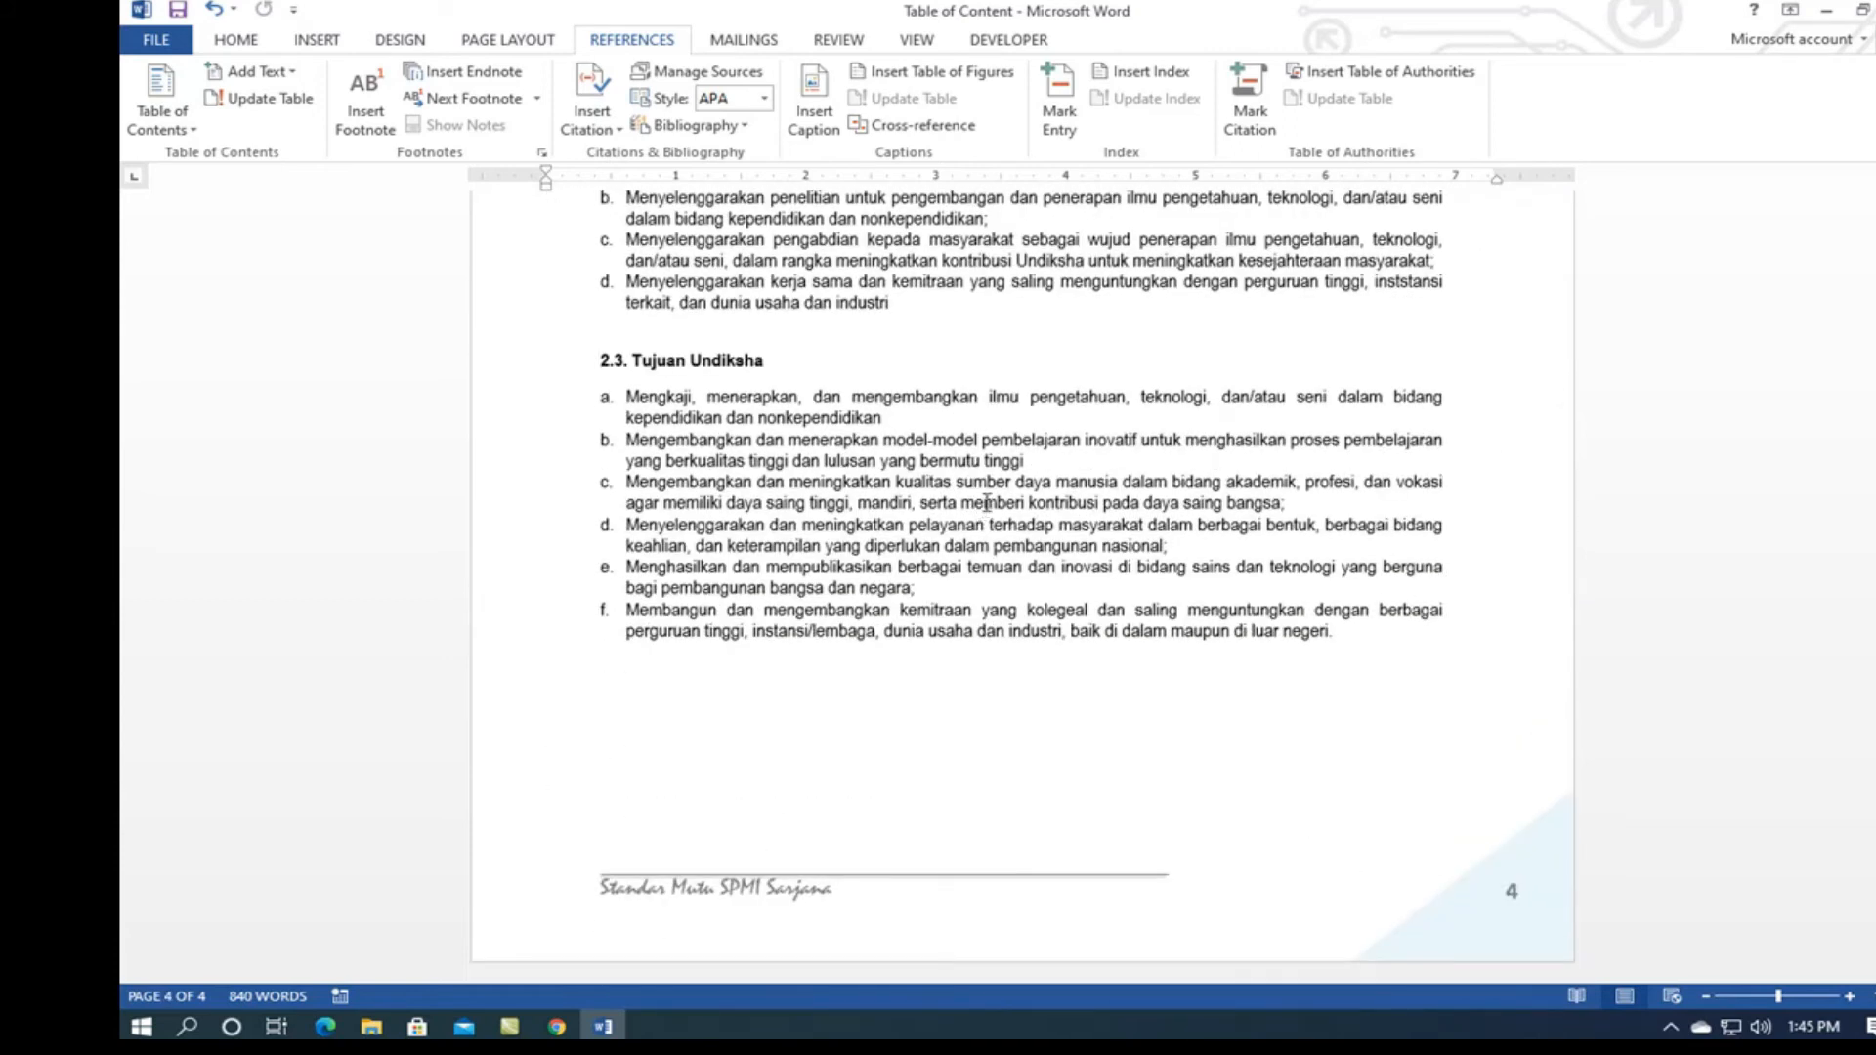
Step: Check which paragraph style is applied to the 2.3. Tujuan Undiksha heading
{"action": "left_click_drag", "start_coordinate": [595, 366], "coordinate": [744, 370]}
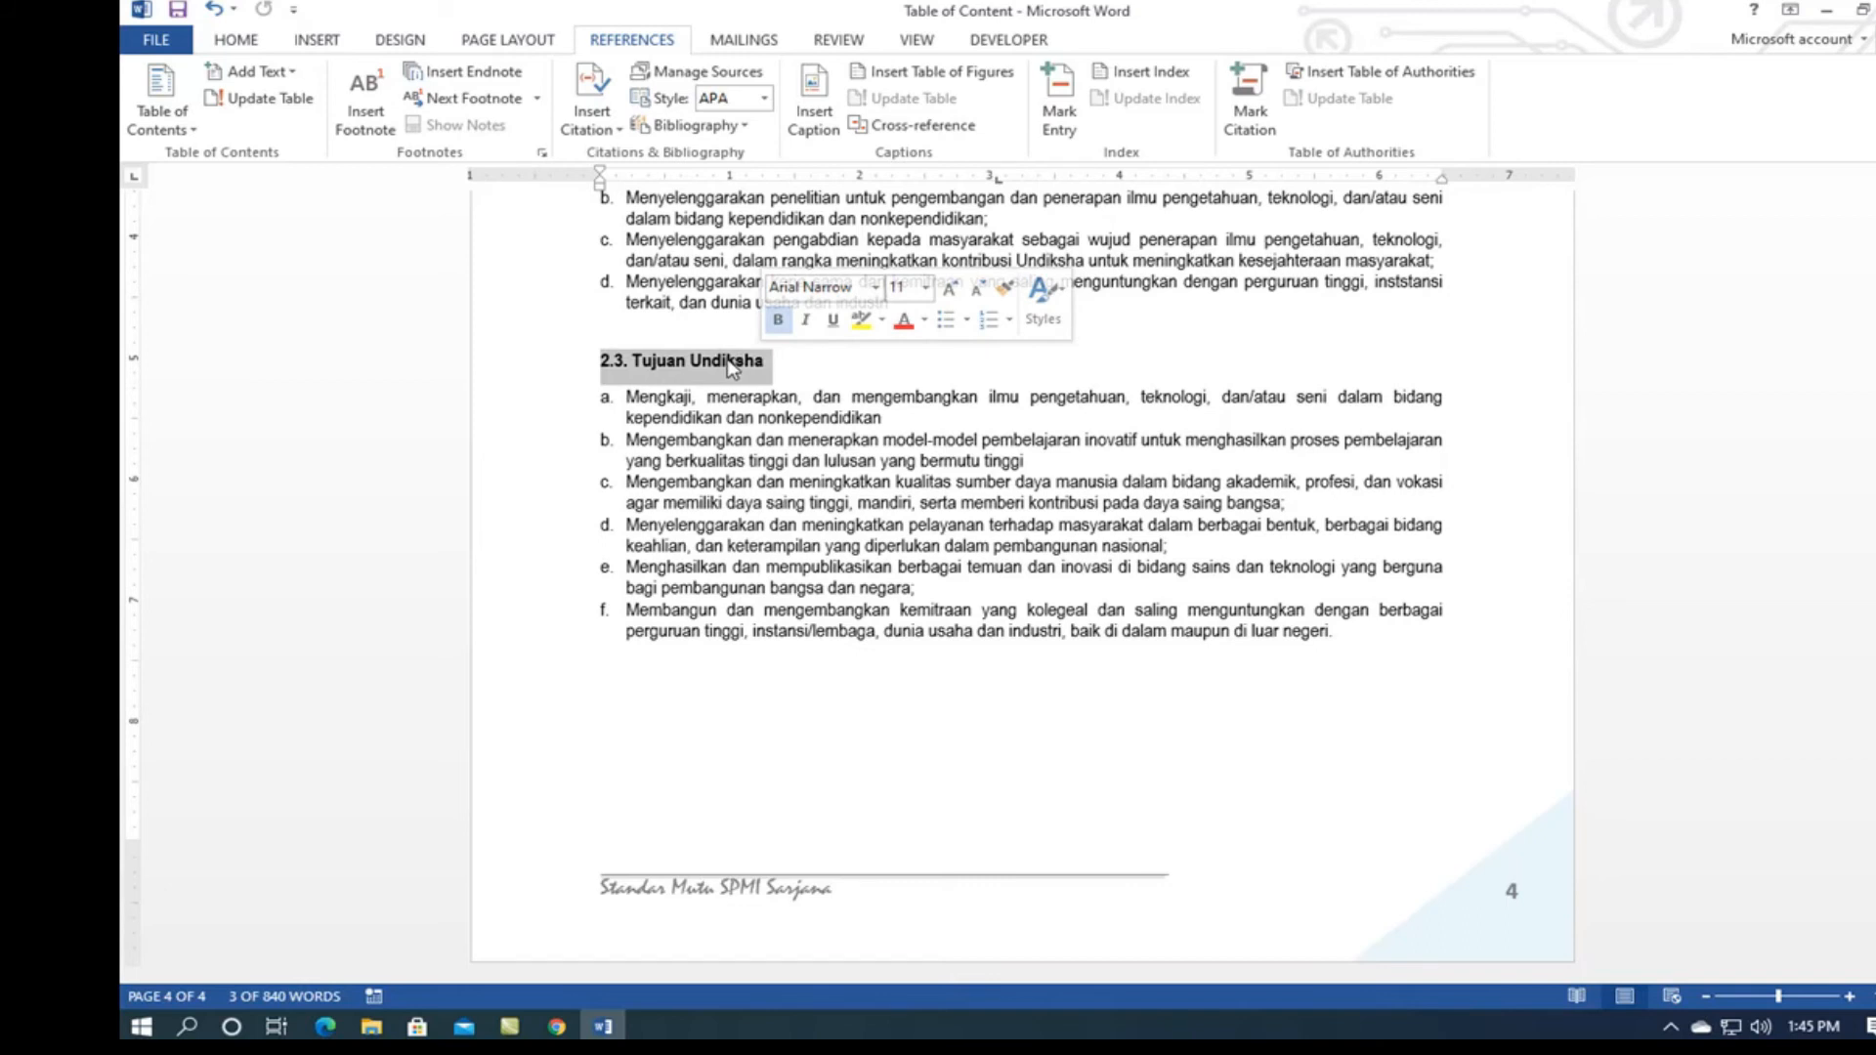
{"action": "left_click", "coordinate": [240, 41]}
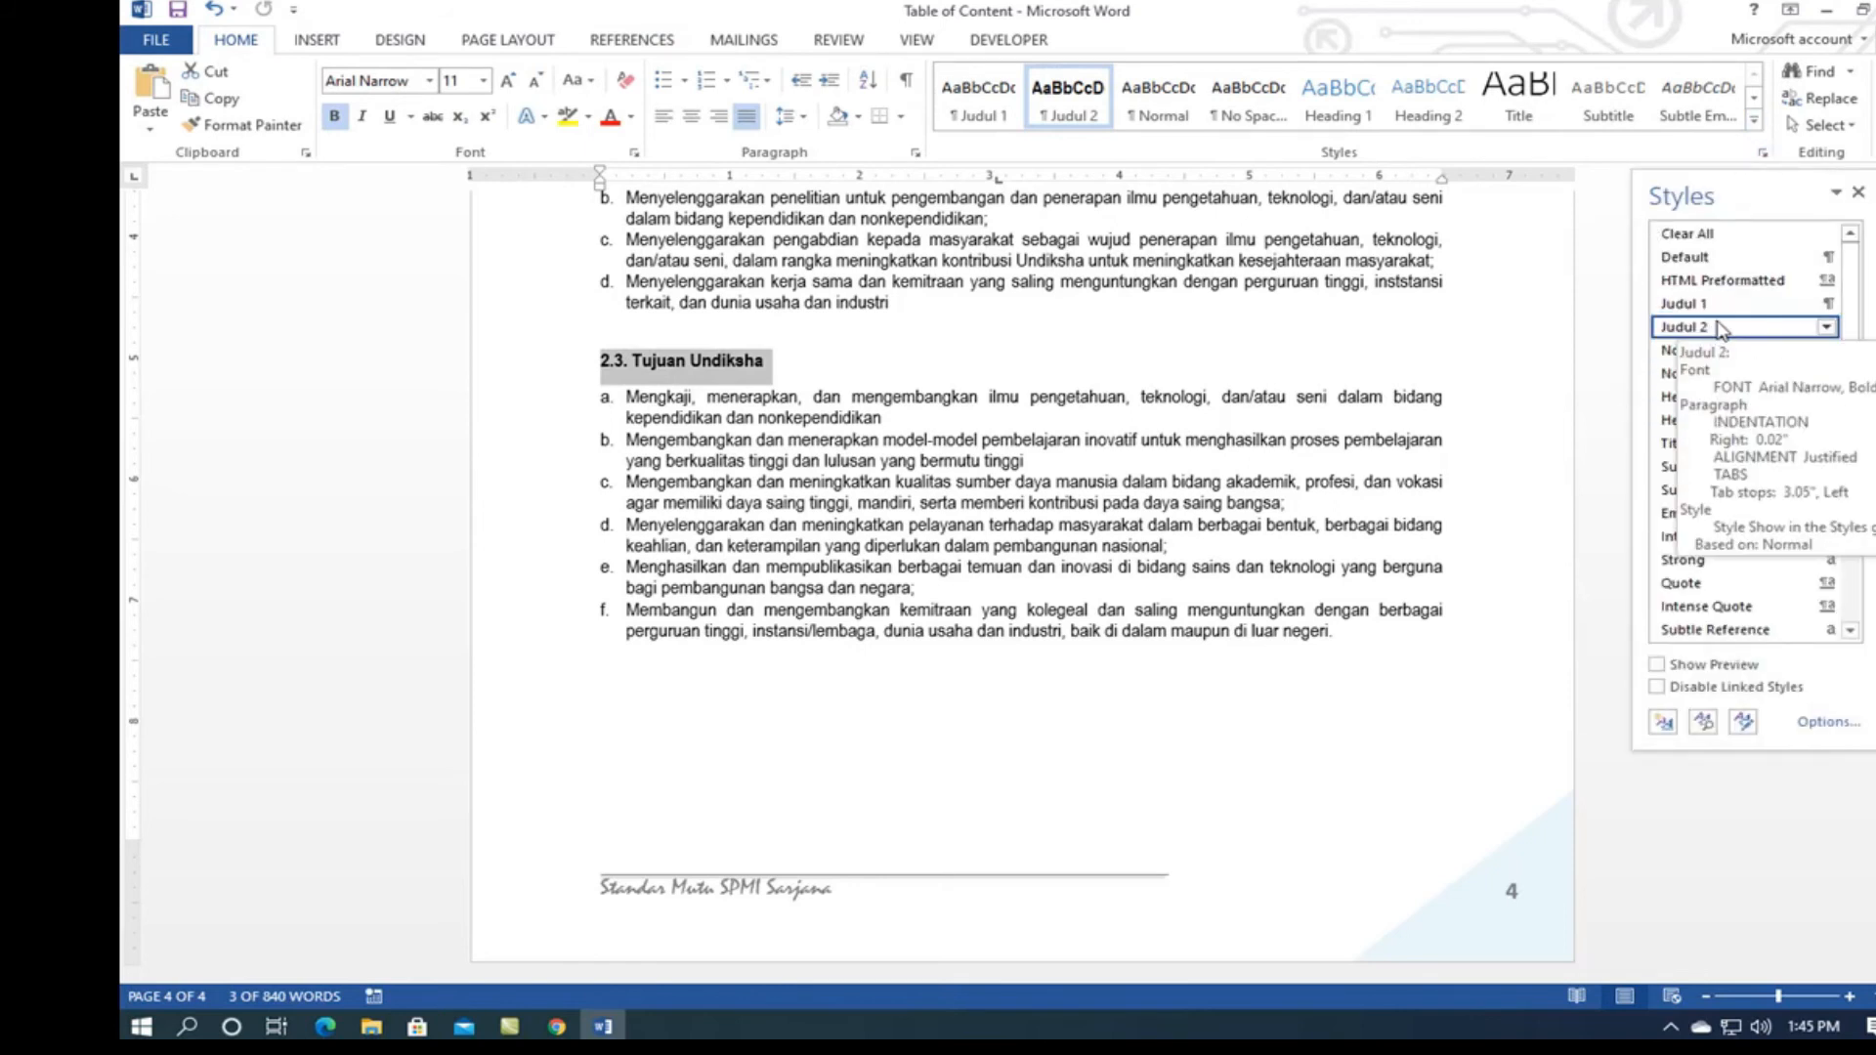
{"action": "left_click", "coordinate": [1079, 728]}
{"action": "scroll", "coordinate": [1079, 728], "scroll_direction": "up", "scroll_amount": 10}
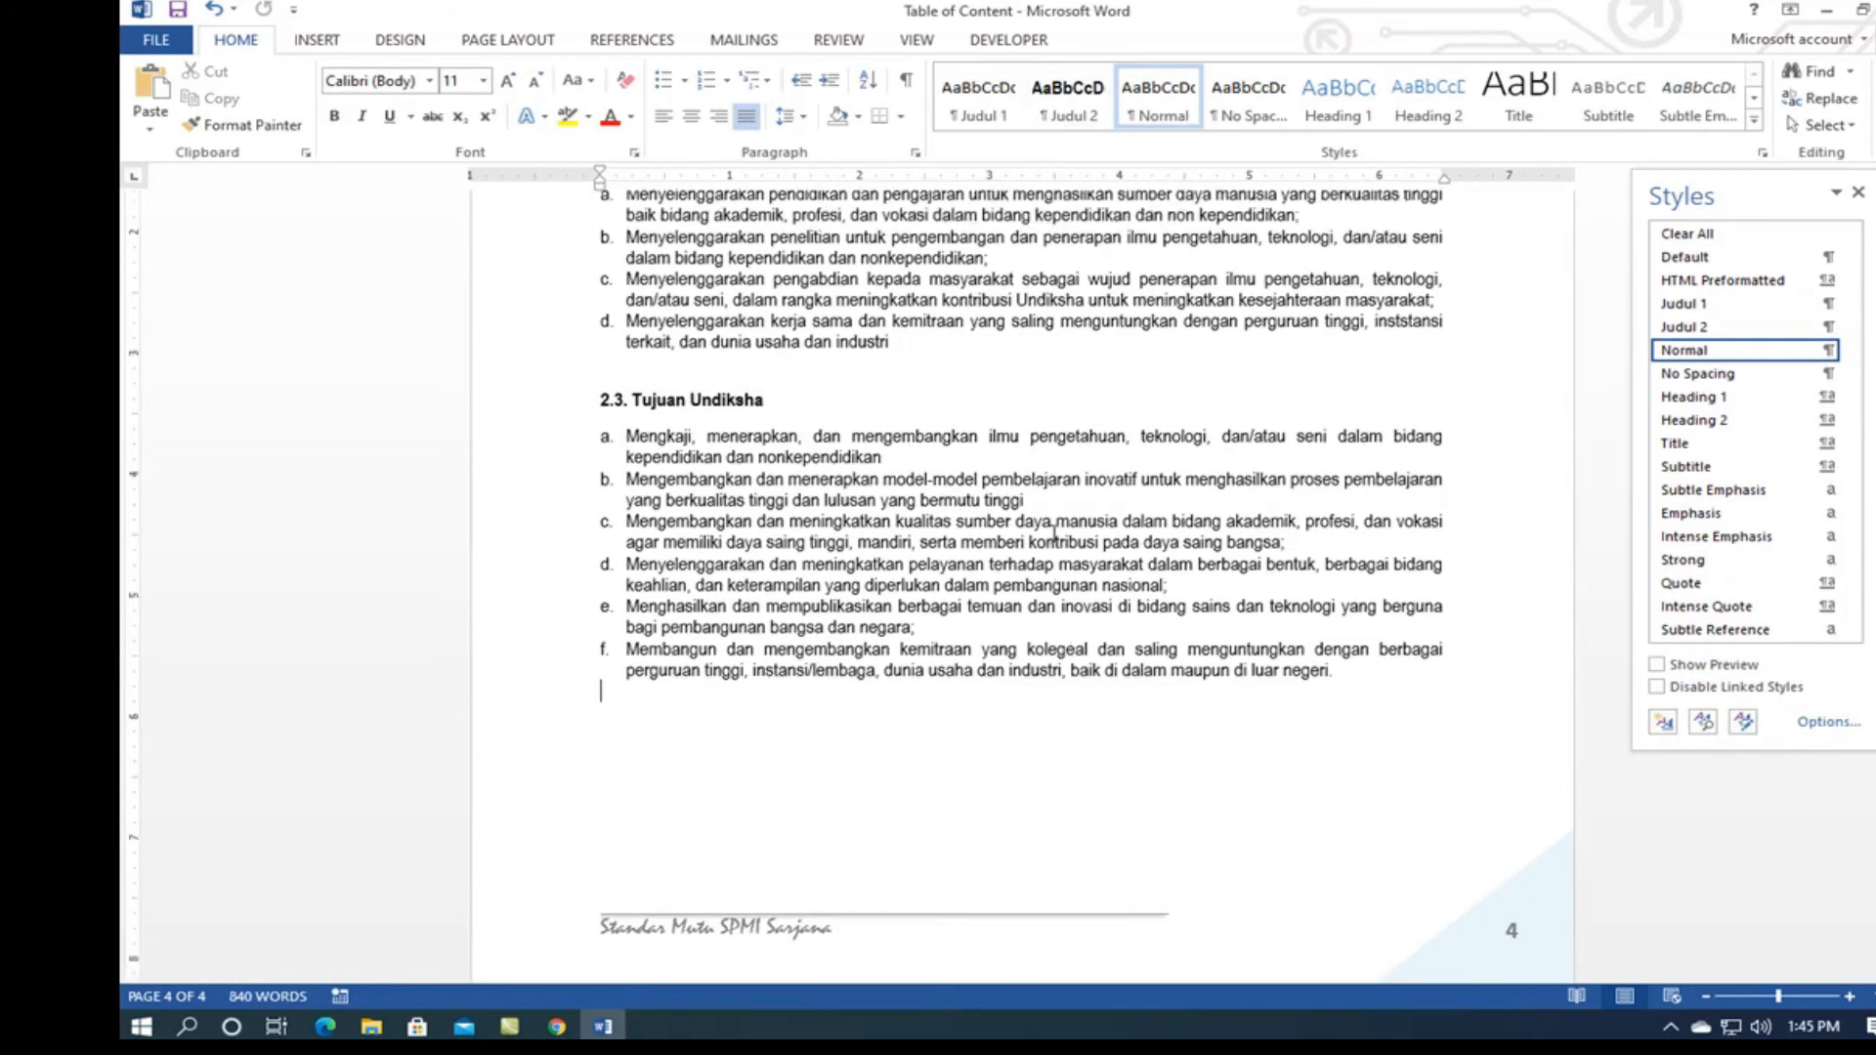
{"action": "scroll", "coordinate": [1055, 531], "scroll_direction": "up", "scroll_amount": 15}
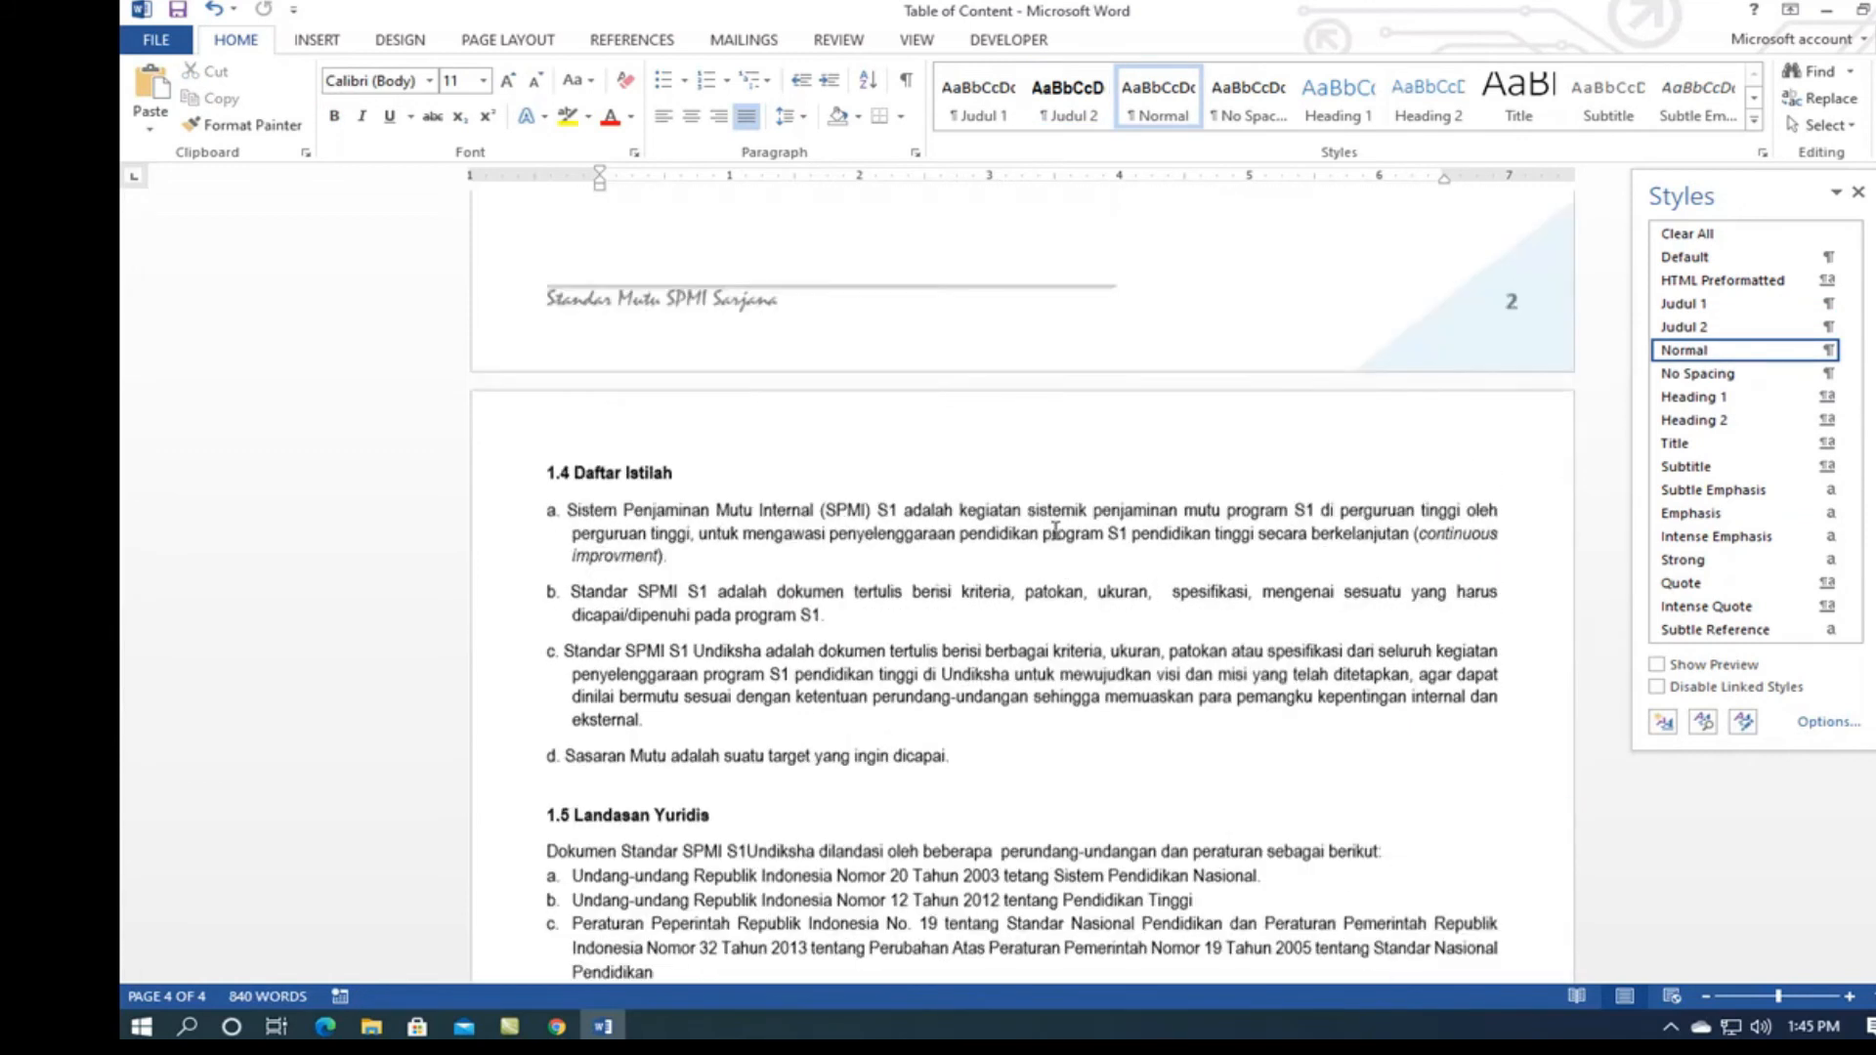
{"action": "scroll", "coordinate": [1055, 530], "scroll_direction": "up", "scroll_amount": 15}
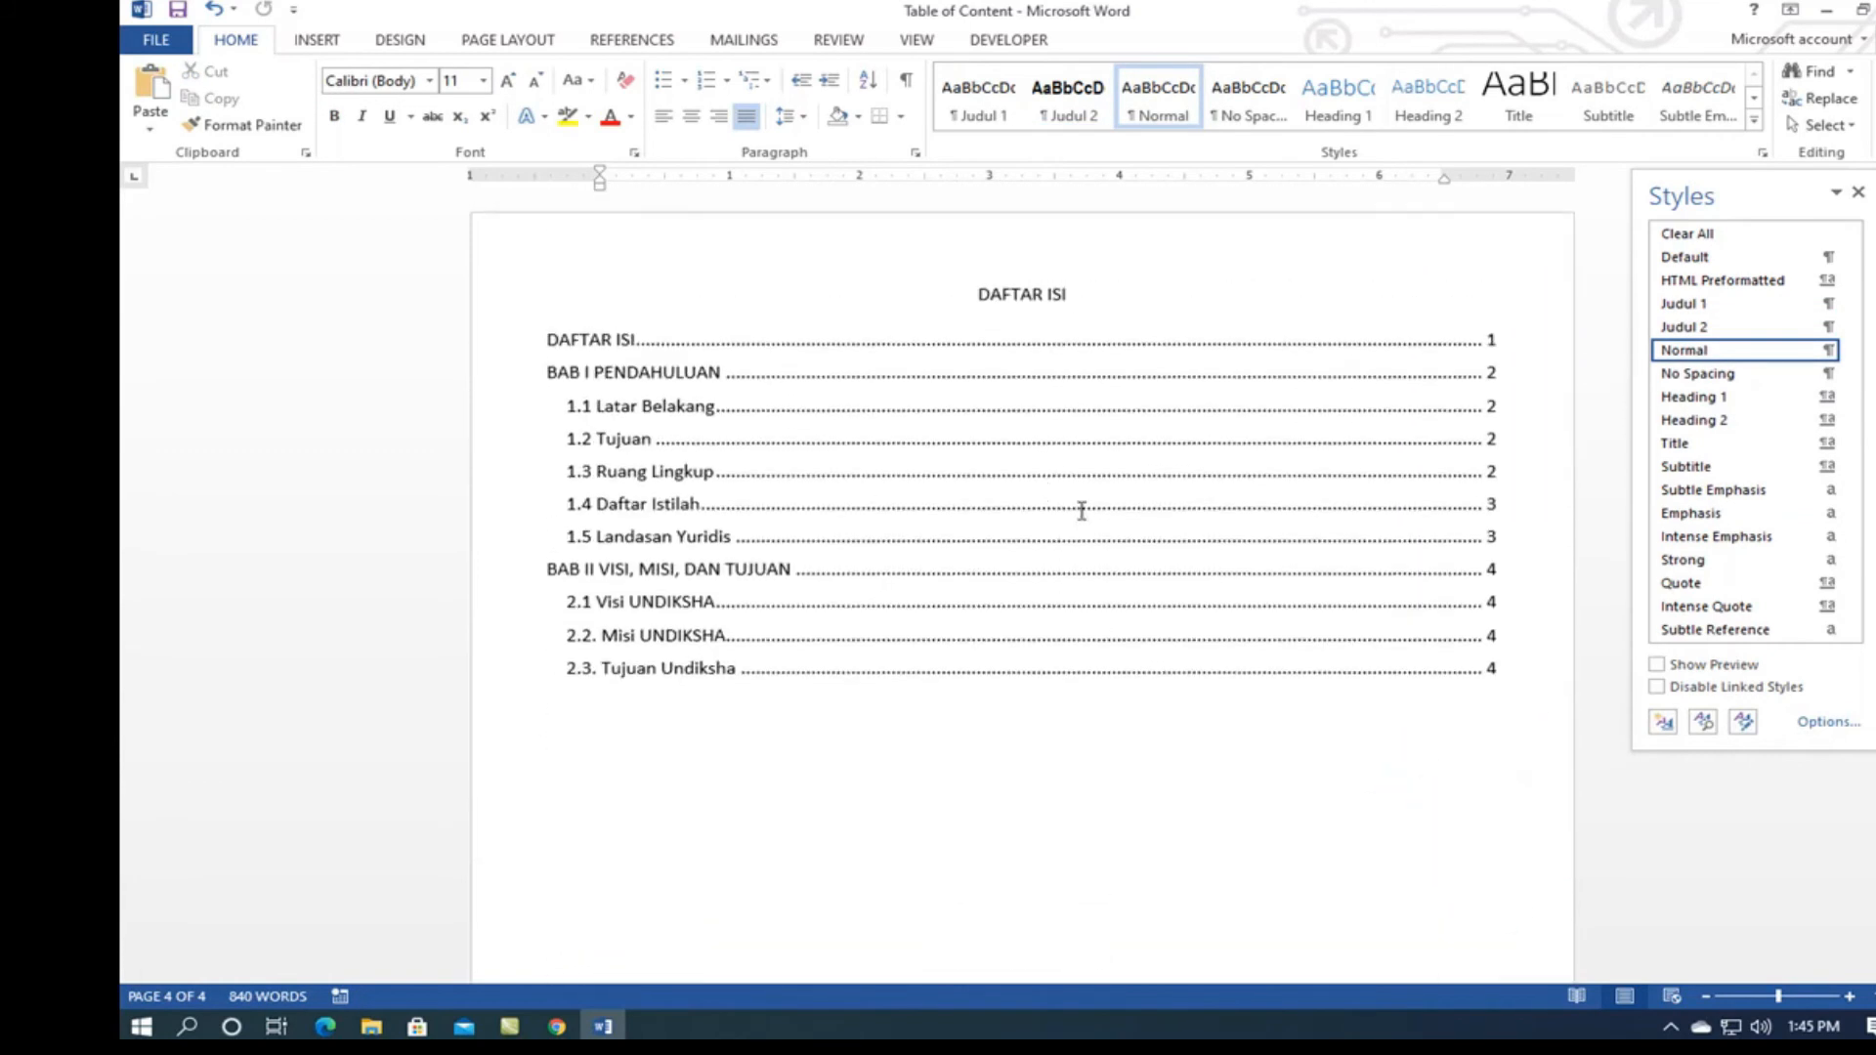
{"action": "right_click", "coordinate": [675, 379]}
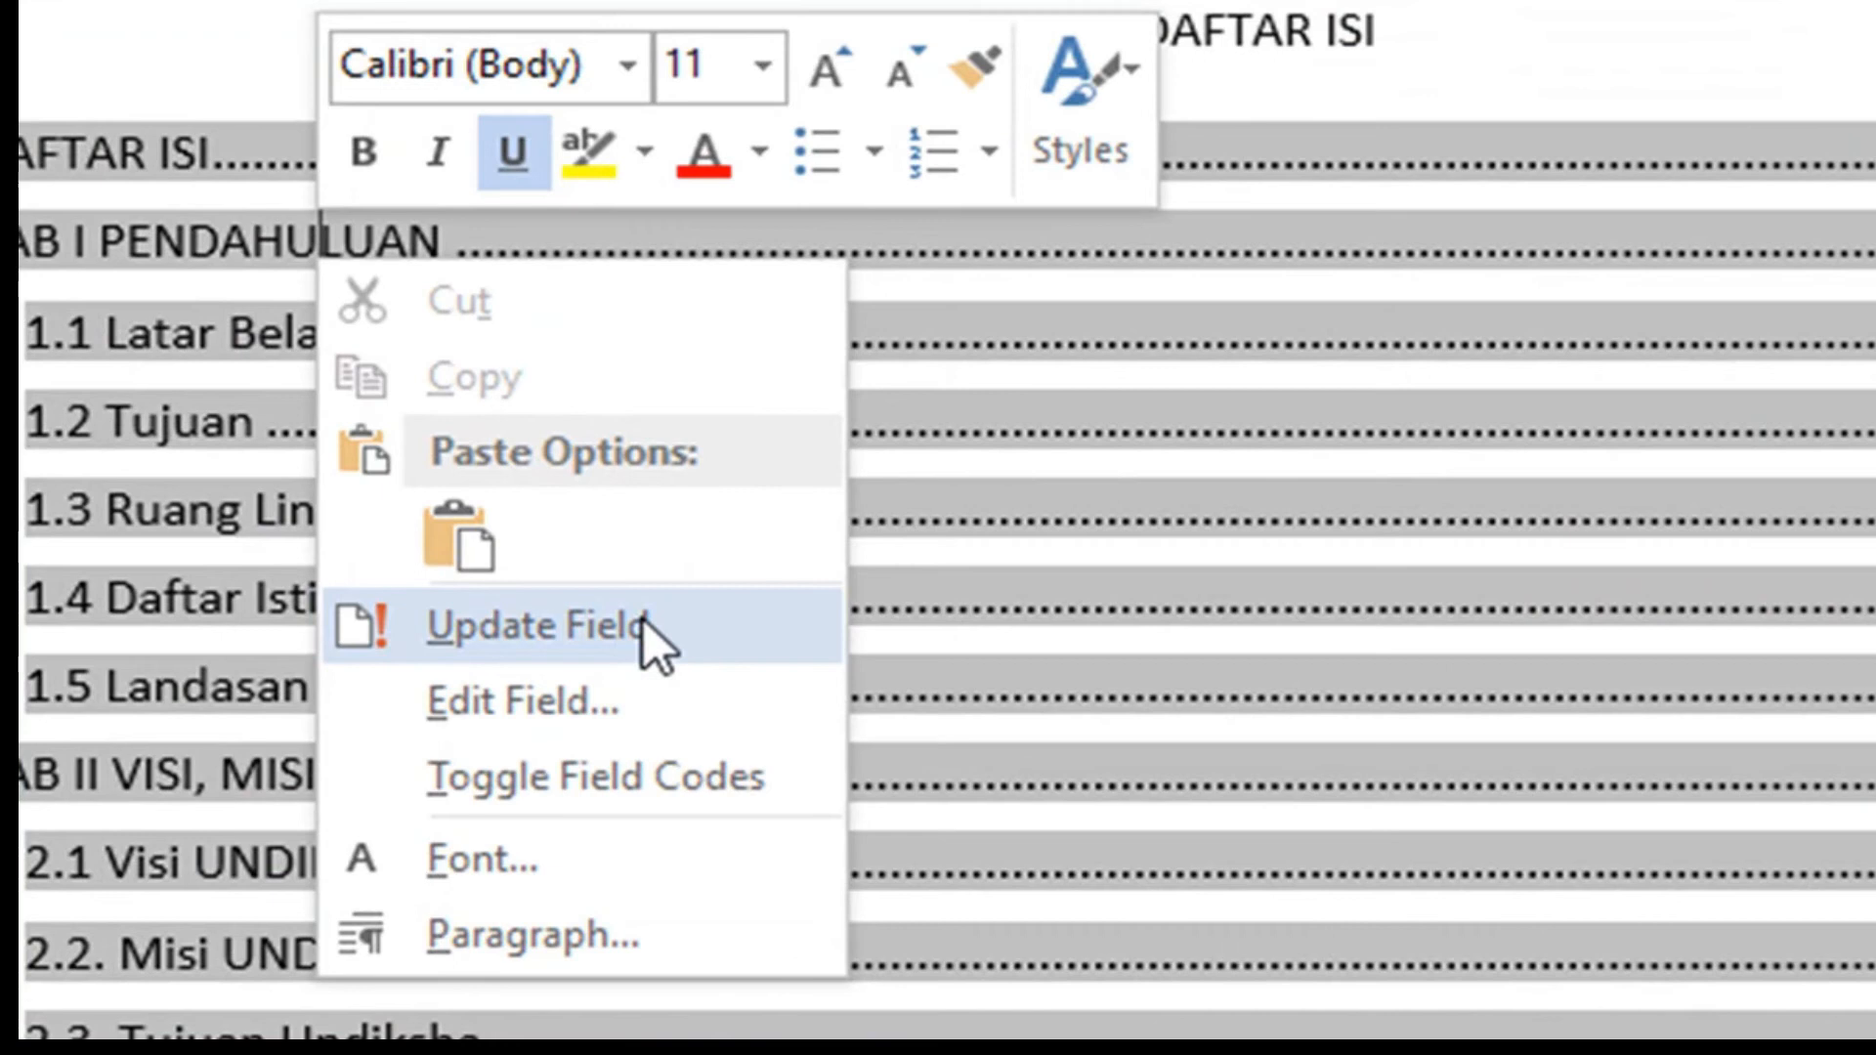
{"action": "left_click", "coordinate": [643, 619]}
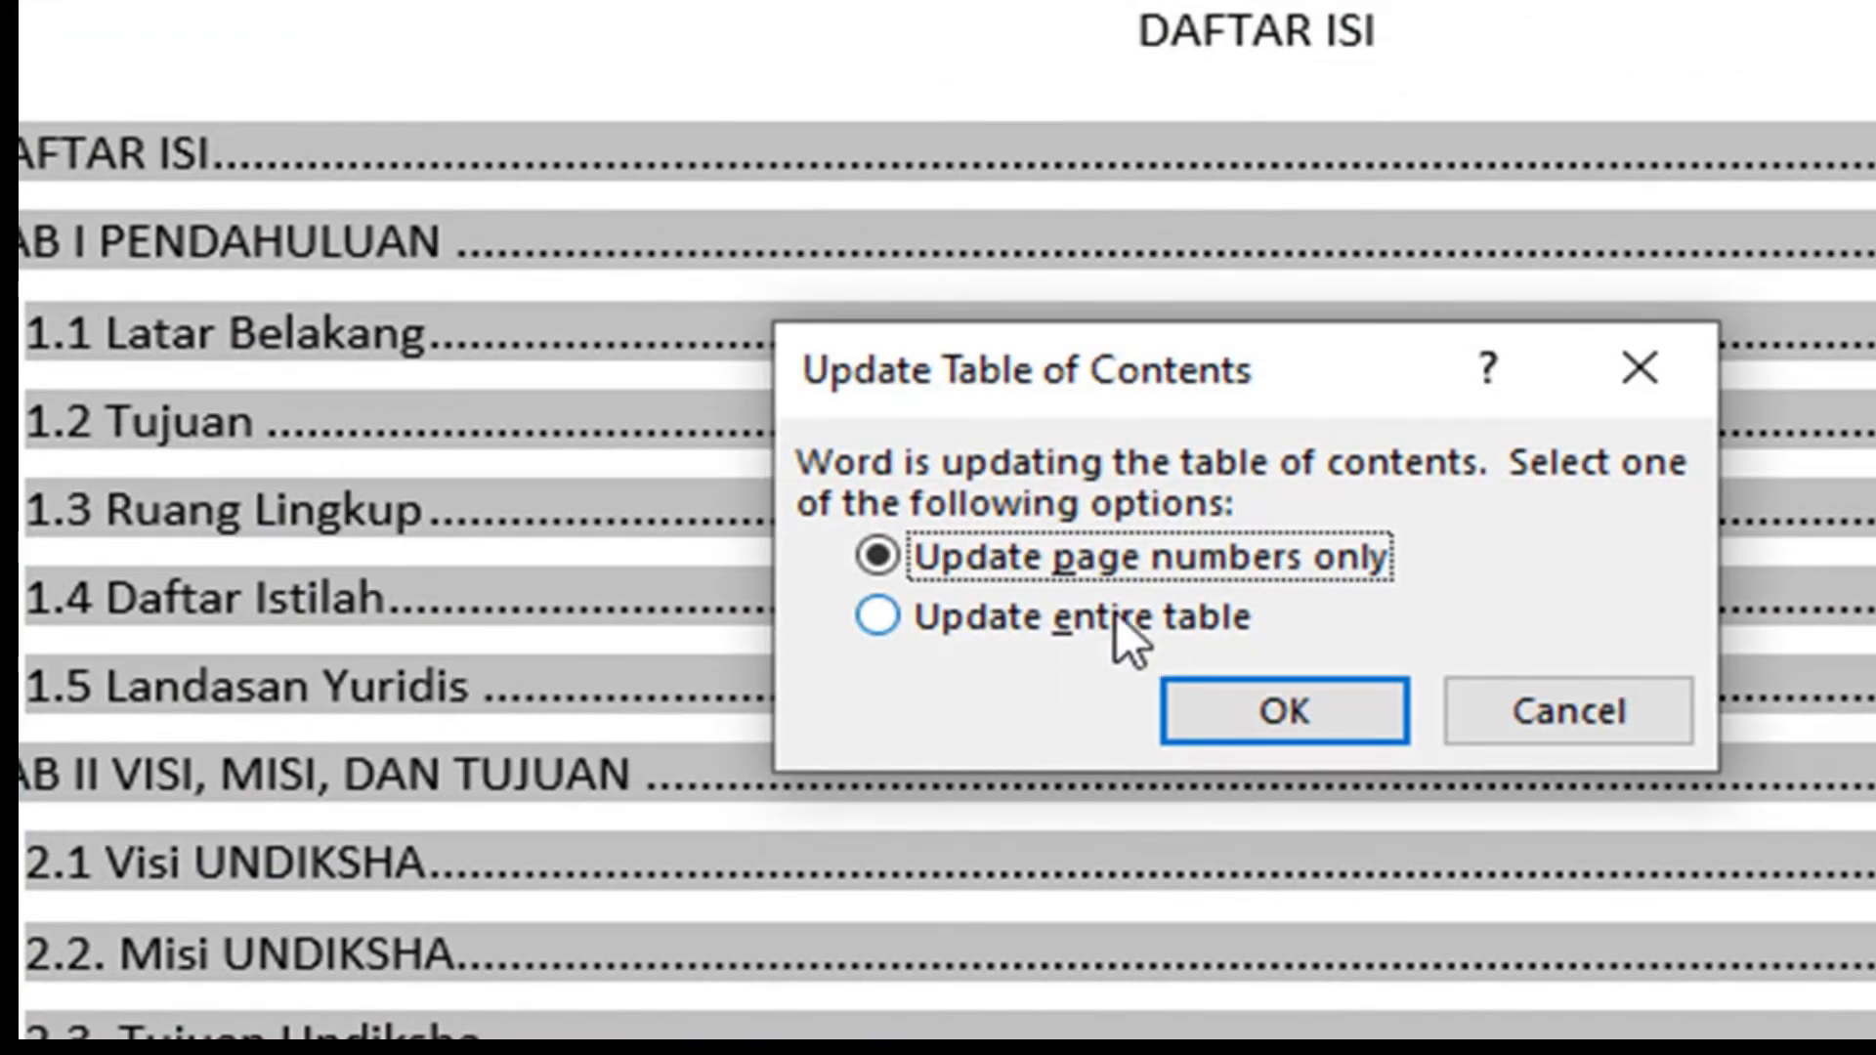
{"action": "left_click", "coordinate": [877, 617]}
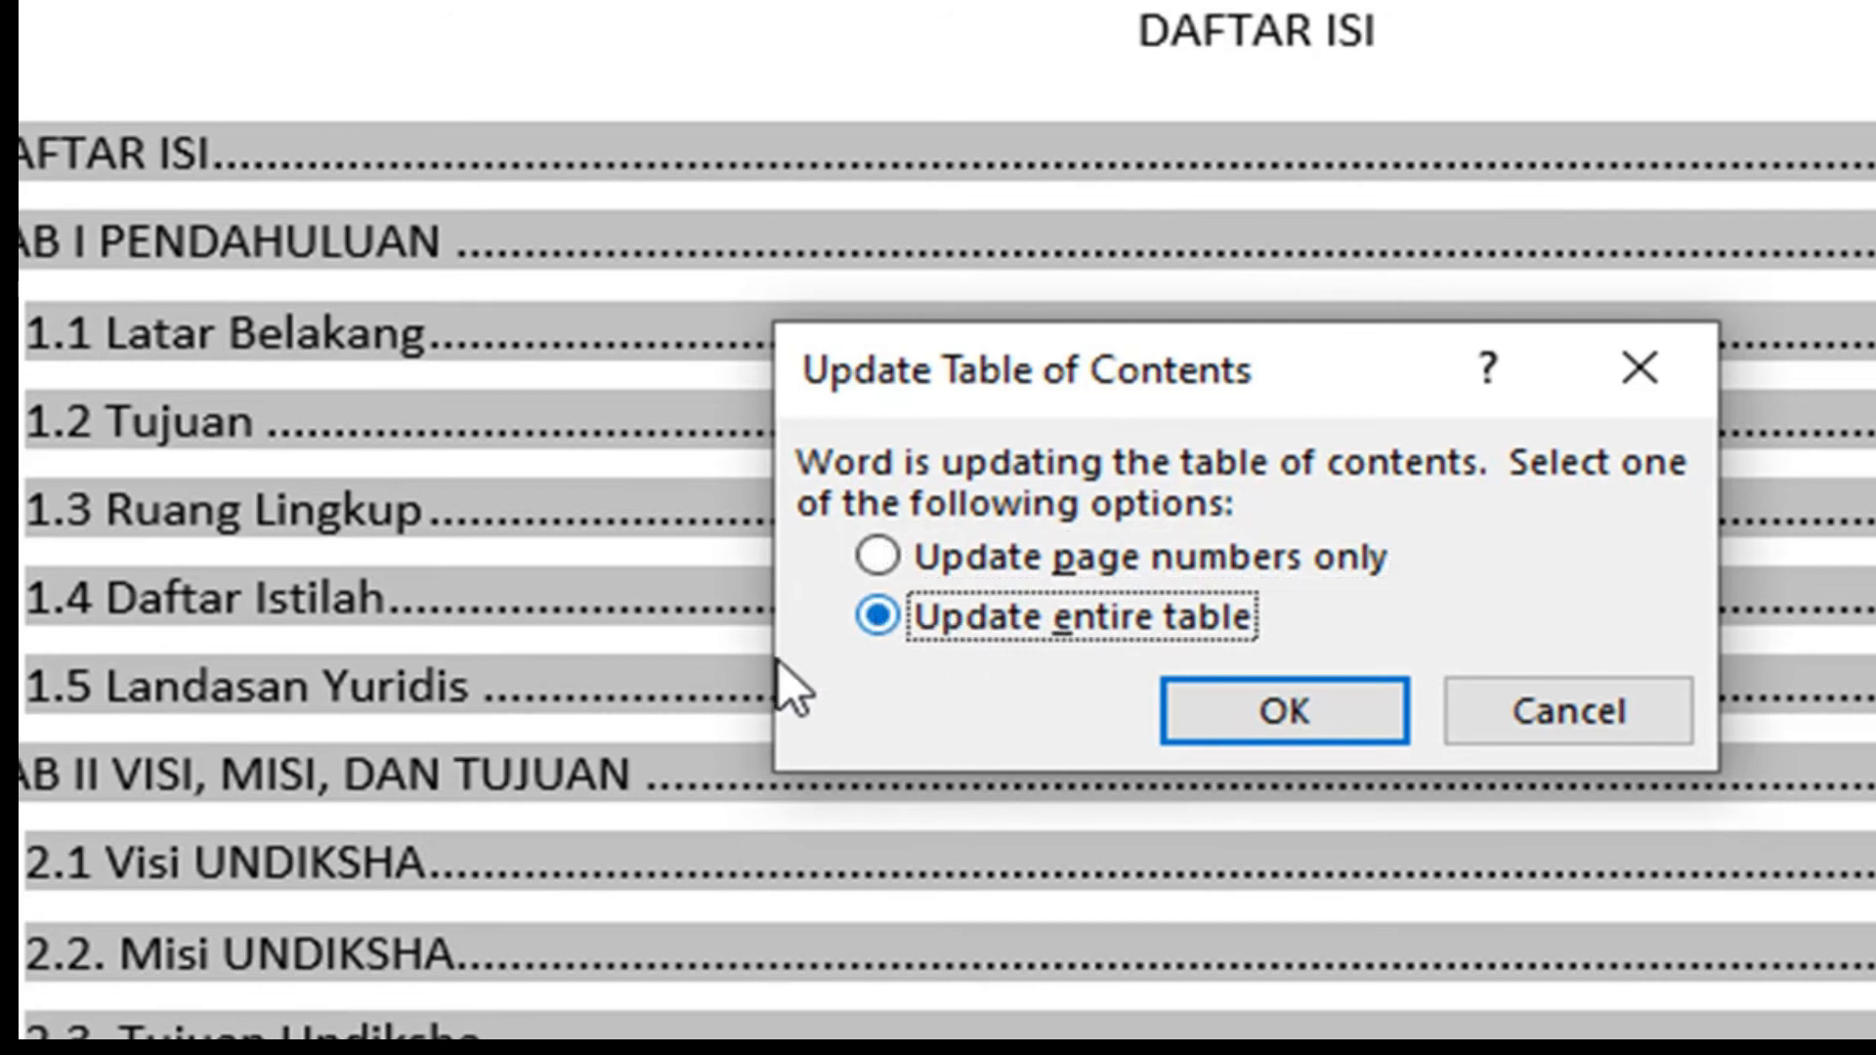
{"action": "left_click", "coordinate": [1561, 727]}
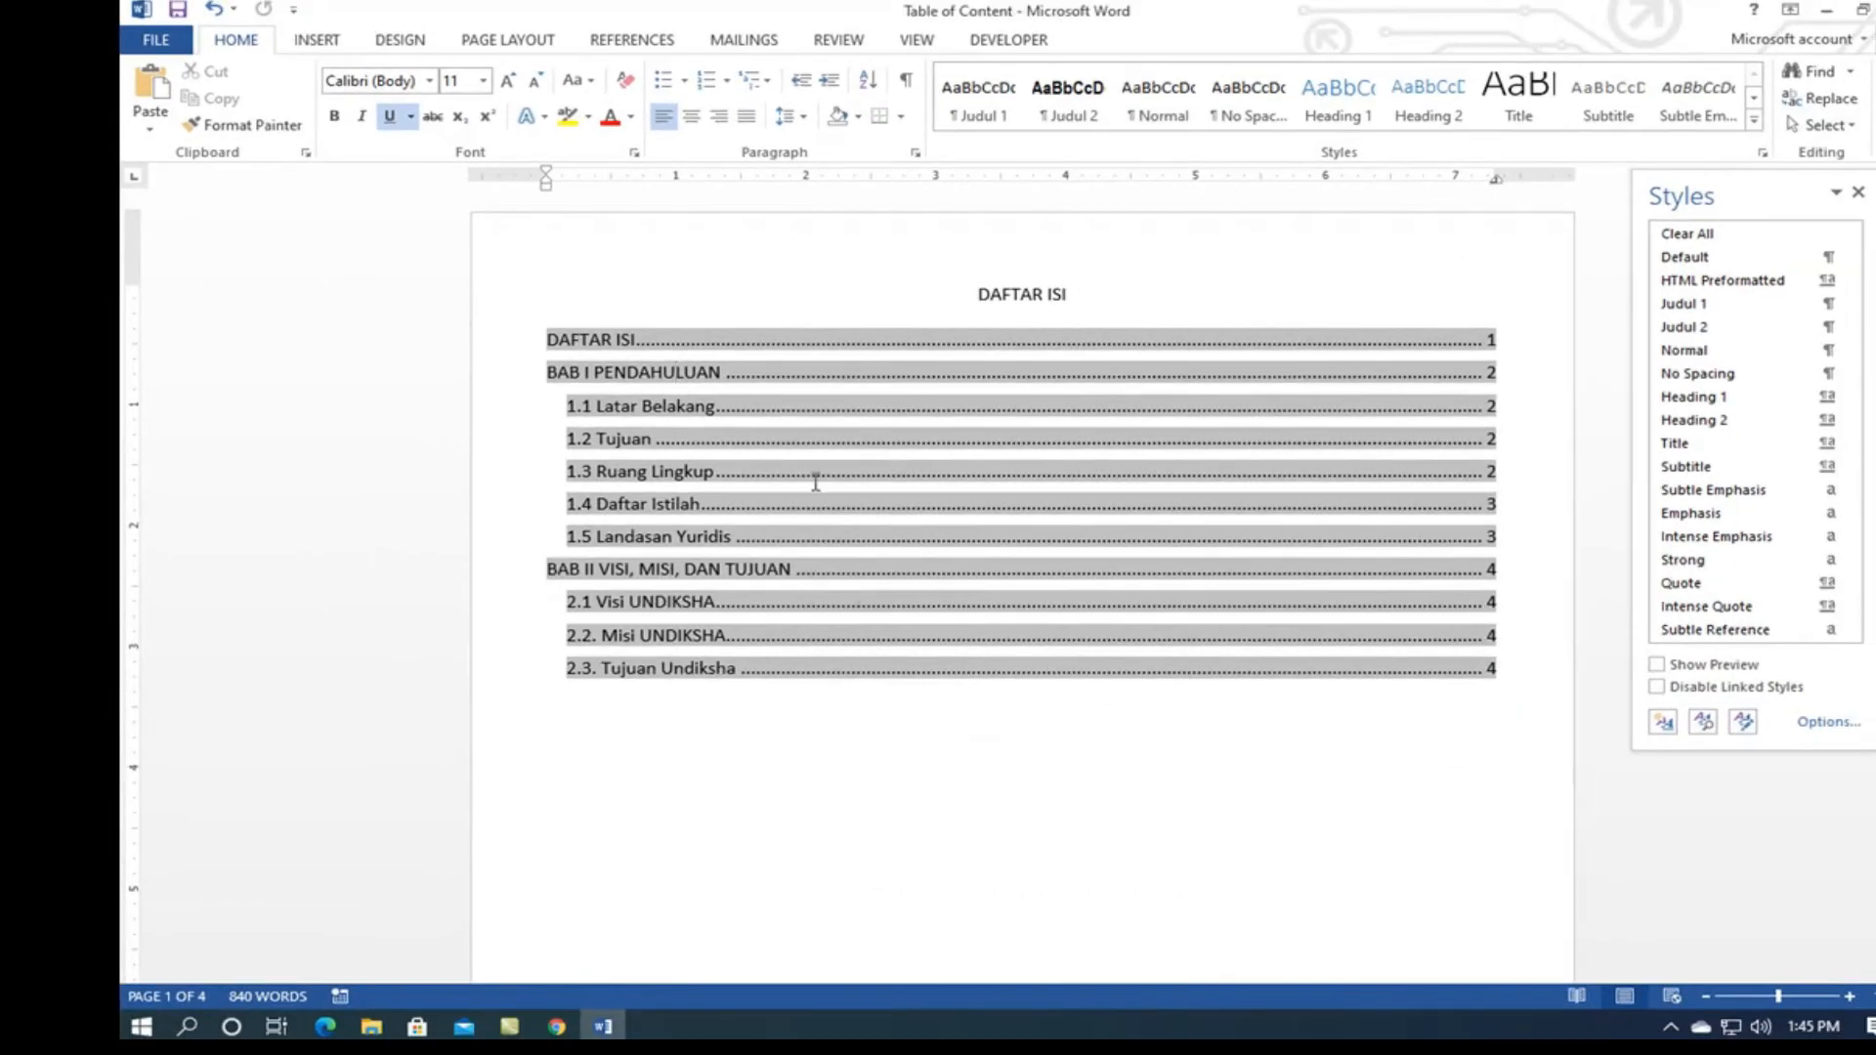
{"action": "left_click", "coordinate": [807, 700]}
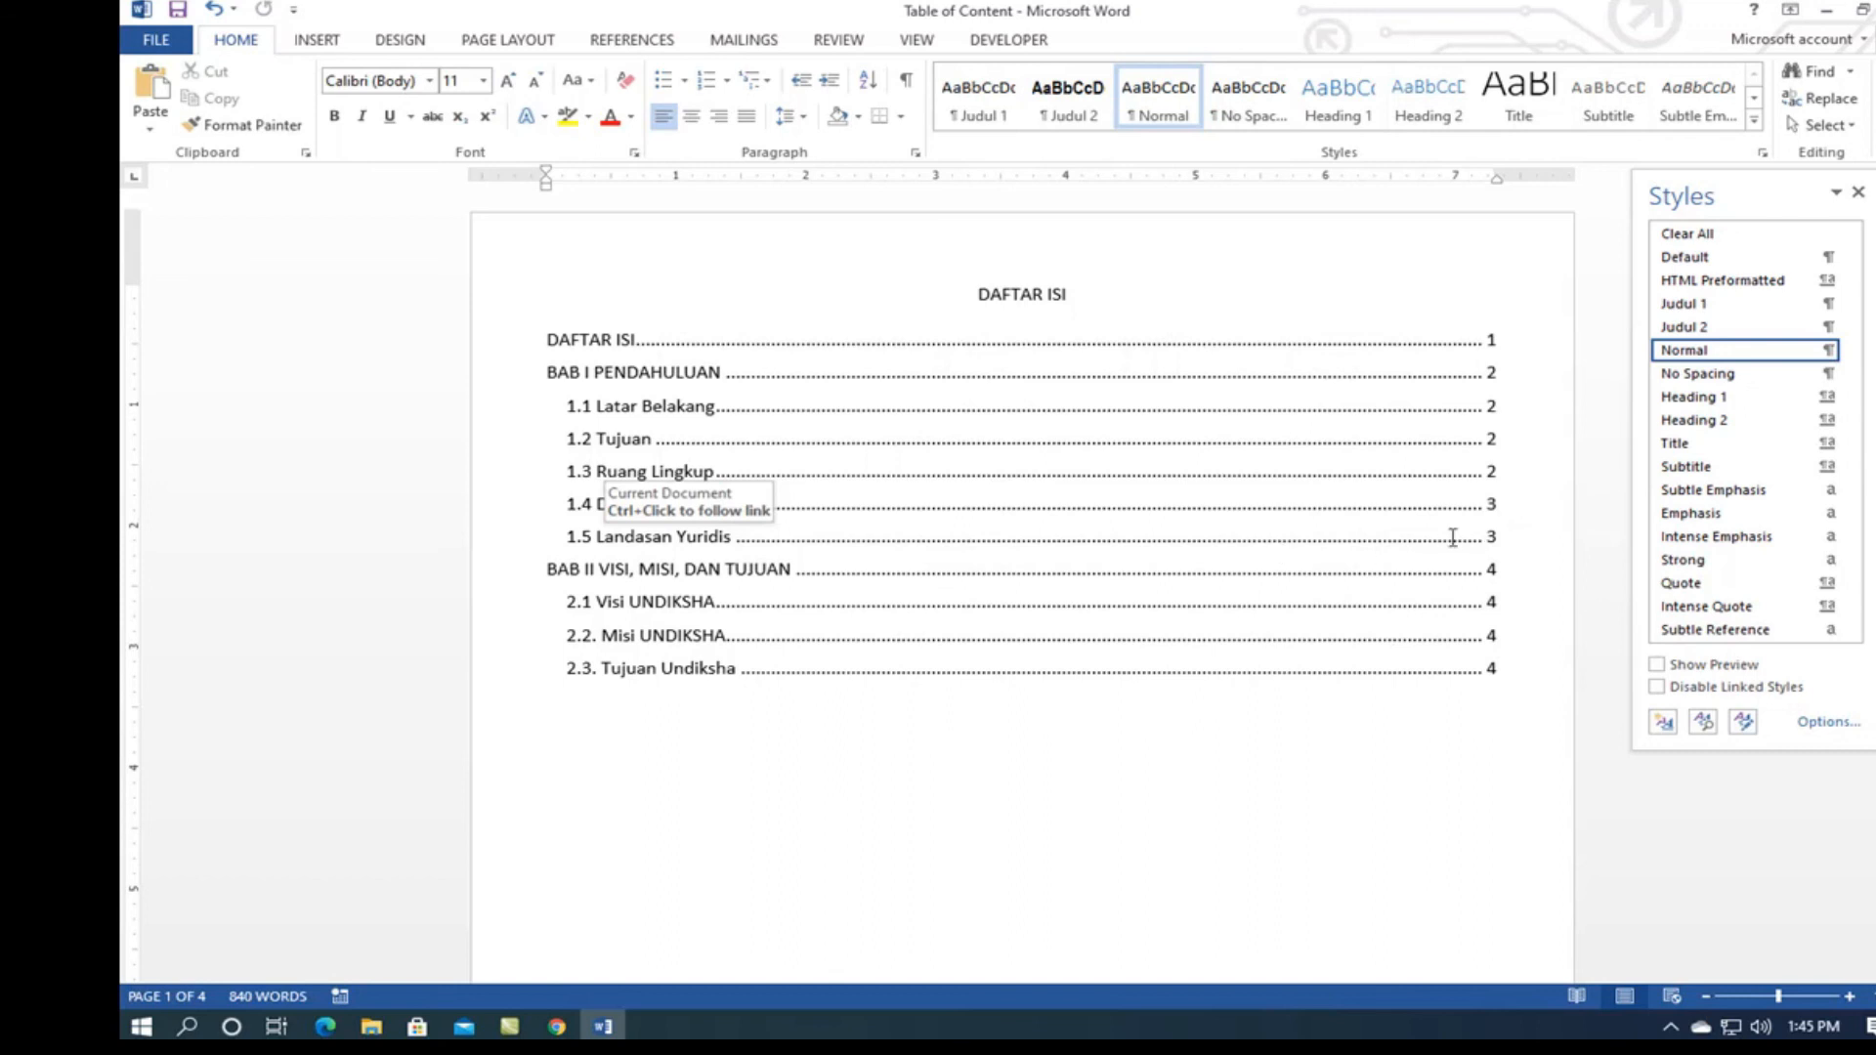
Step: Review the end of BAB I and the BAB II page with their footer page numbers, and return to the DAFTAR ISI page
{"action": "scroll", "coordinate": [801, 678], "scroll_direction": "down", "scroll_amount": 20}
{"action": "scroll", "coordinate": [882, 631], "scroll_direction": "down", "scroll_amount": 10}
{"action": "scroll", "coordinate": [688, 557], "scroll_direction": "up", "scroll_amount": 4}
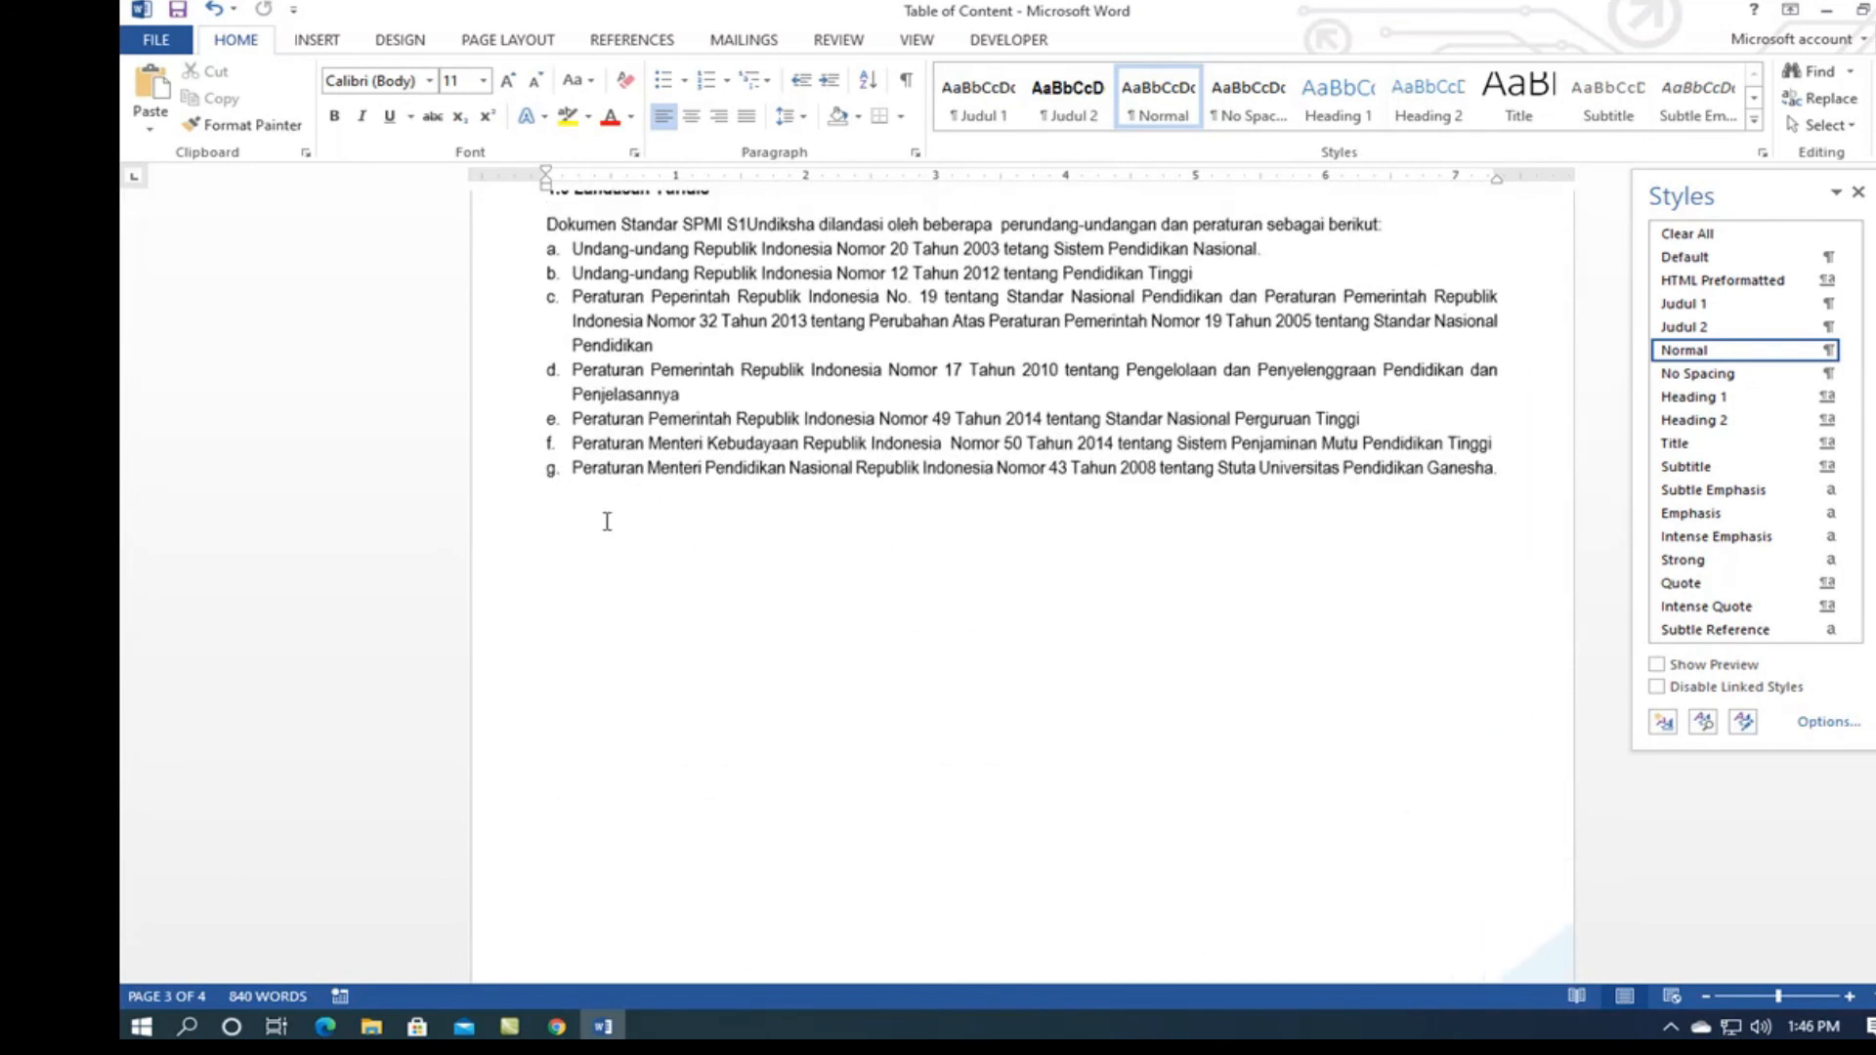
{"action": "scroll", "coordinate": [896, 732], "scroll_direction": "down", "scroll_amount": 7}
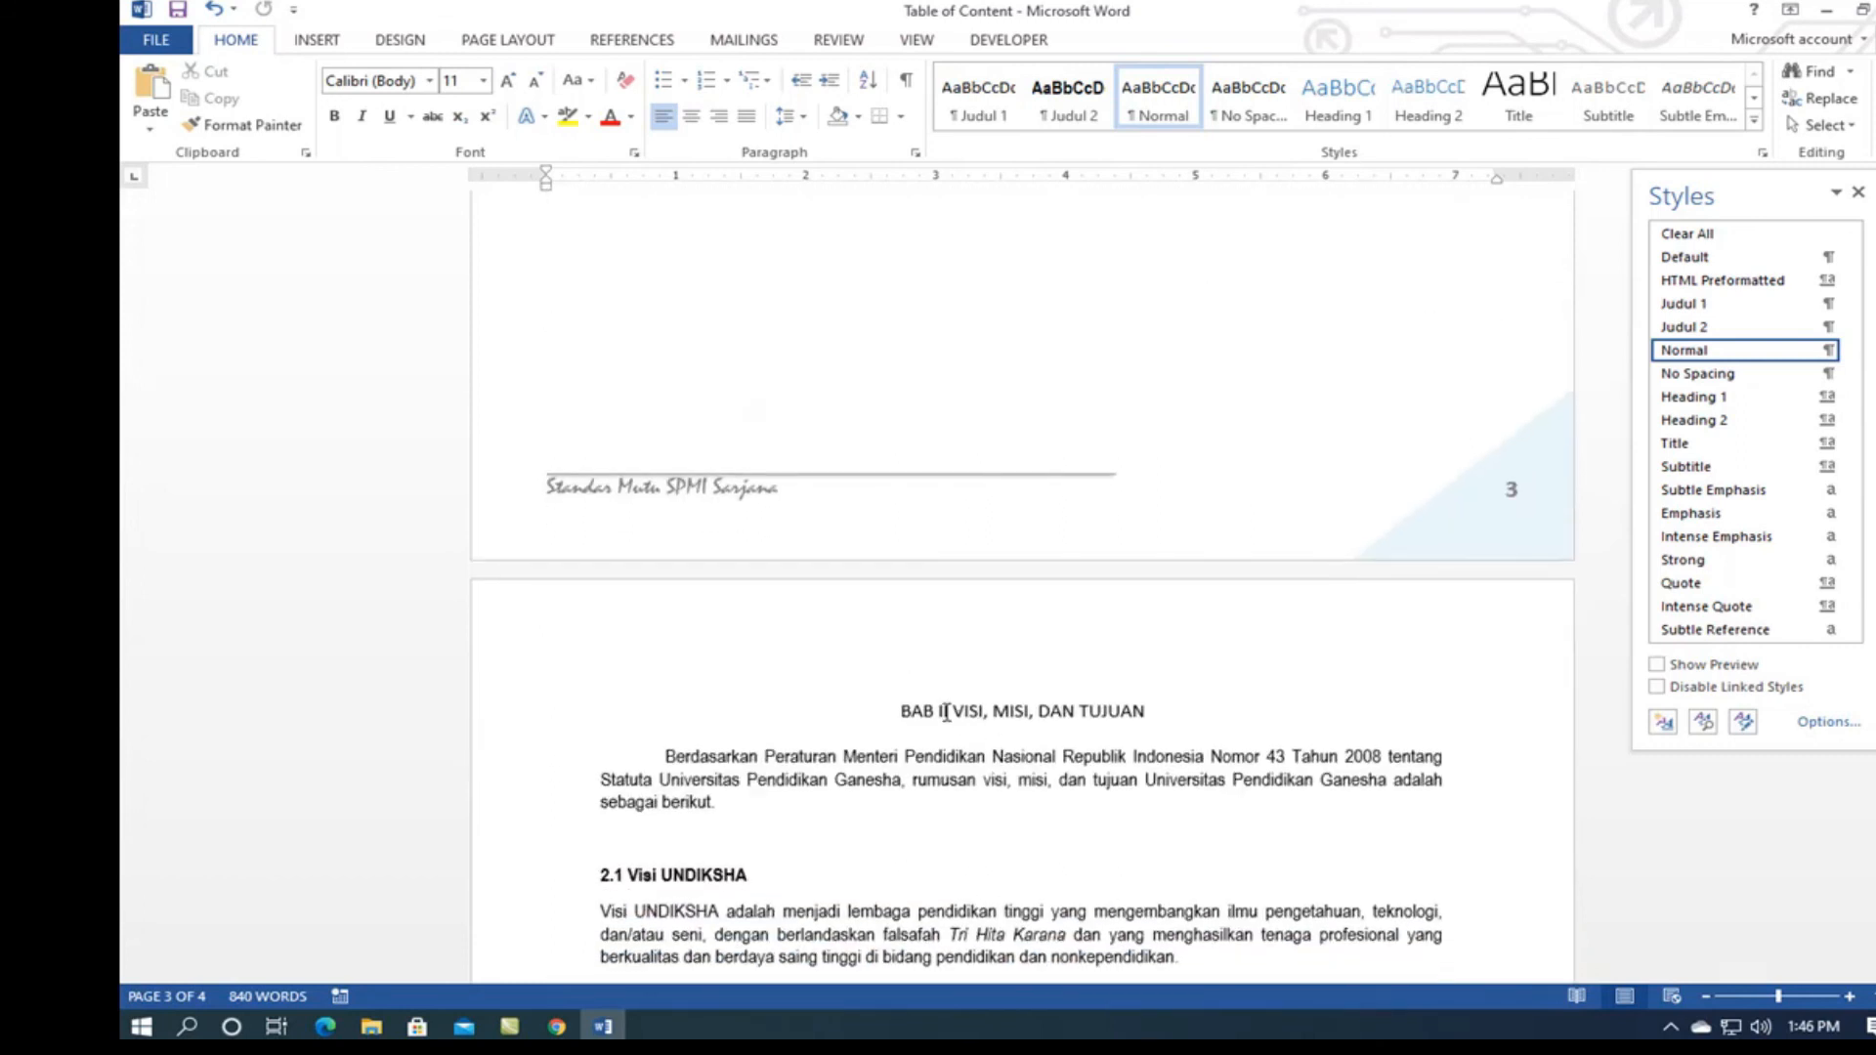
{"action": "scroll", "coordinate": [946, 711], "scroll_direction": "down", "scroll_amount": 10}
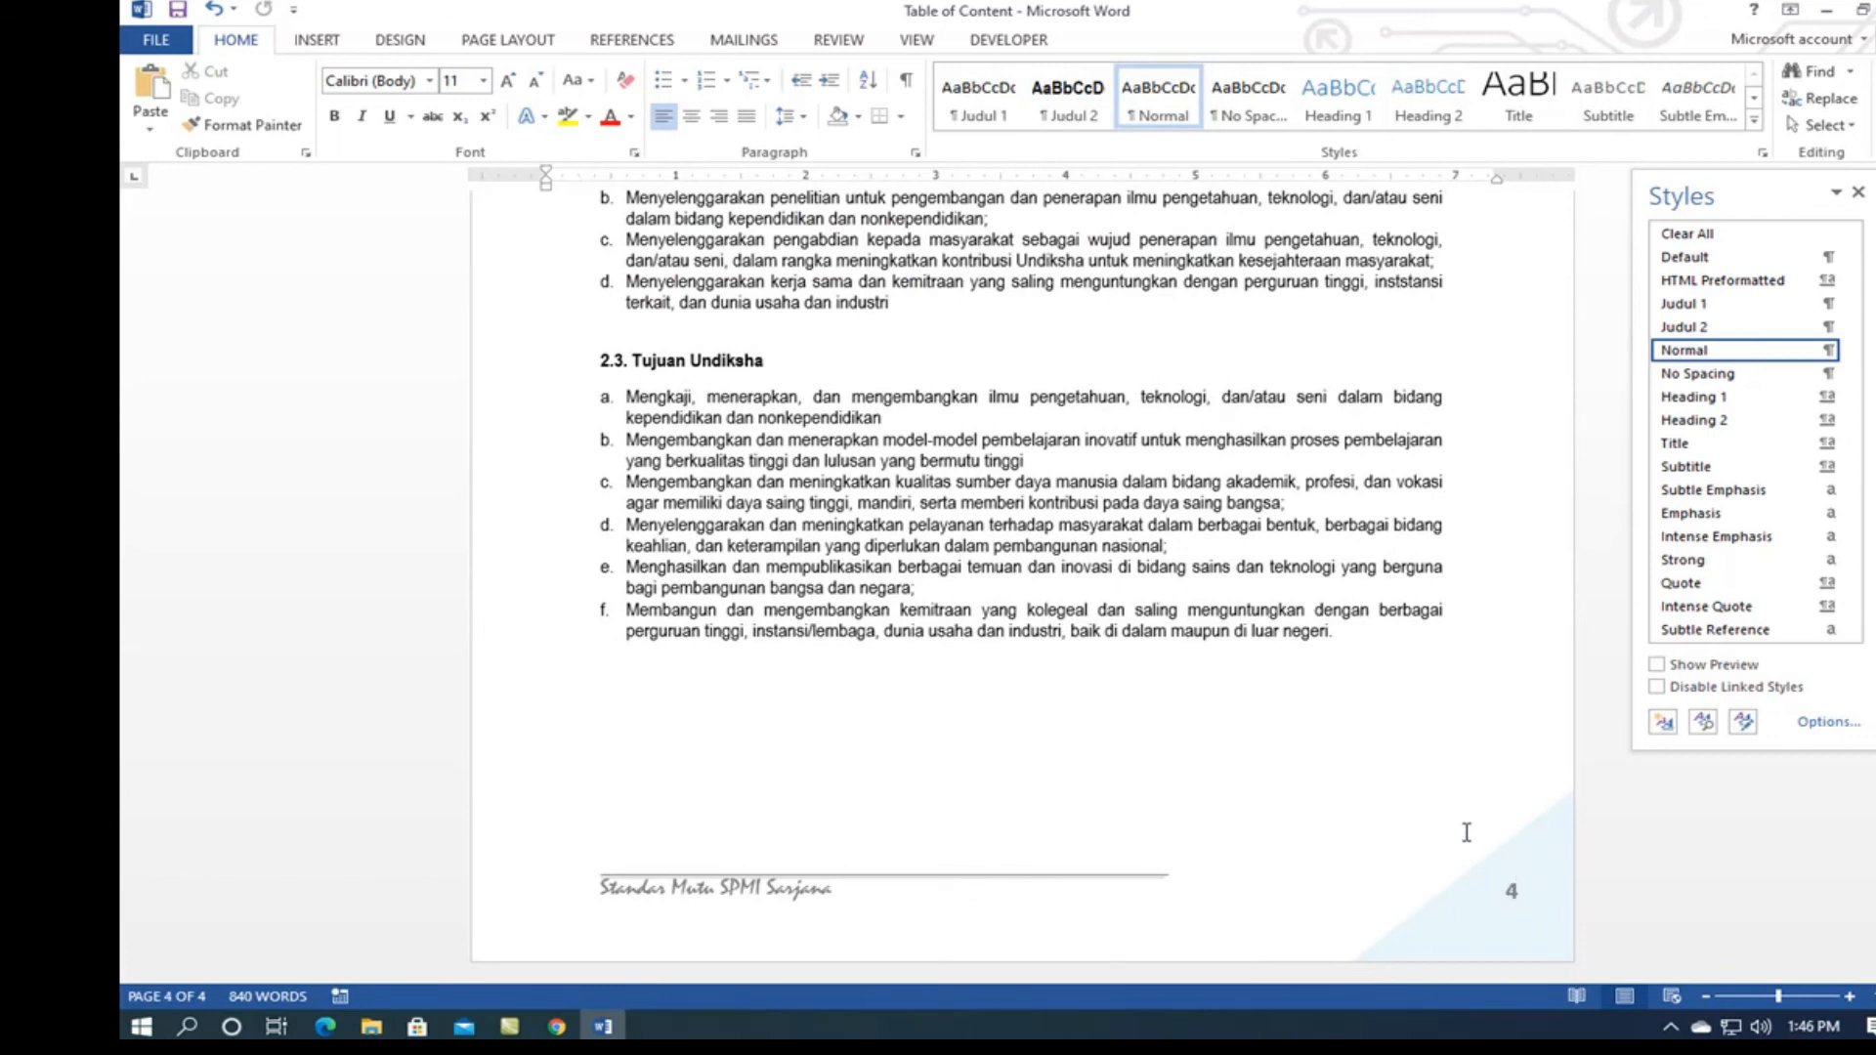
{"action": "scroll", "coordinate": [1406, 809], "scroll_direction": "up", "scroll_amount": 20}
{"action": "scroll", "coordinate": [1397, 809], "scroll_direction": "up", "scroll_amount": 20}
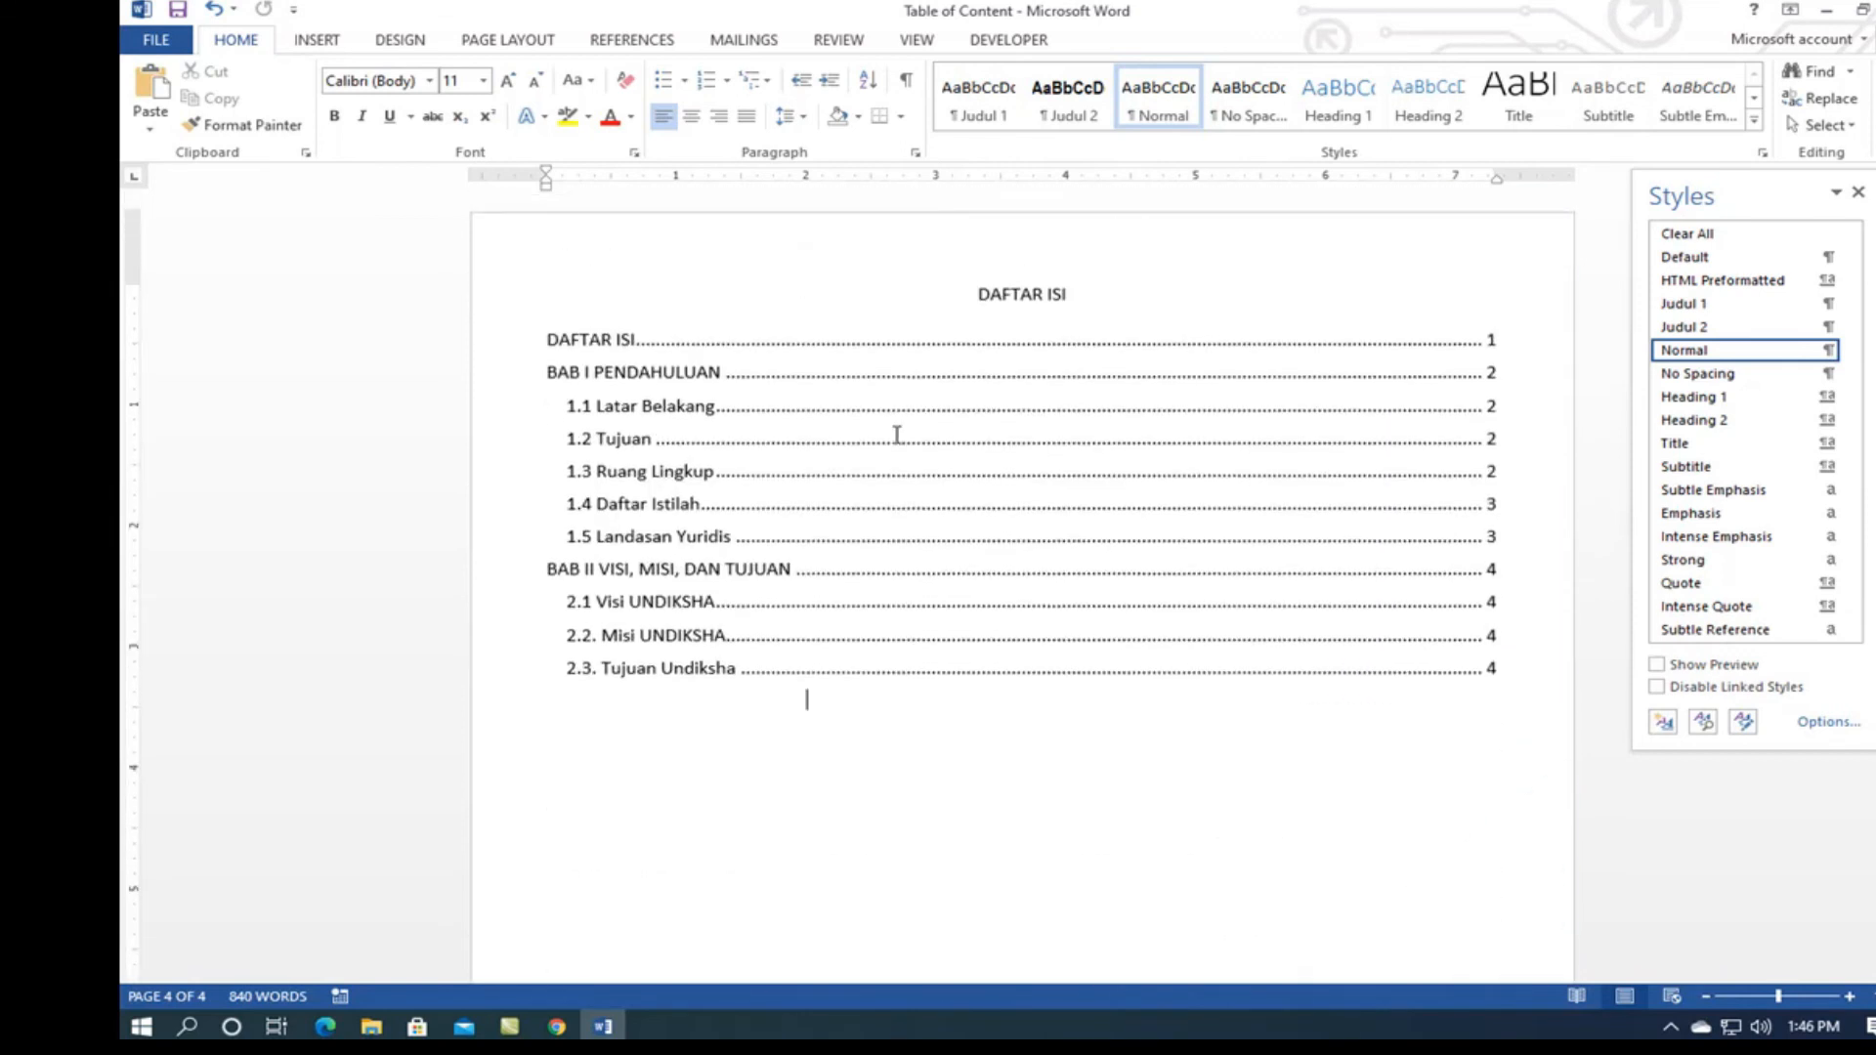
{"action": "right_click", "coordinate": [696, 408]}
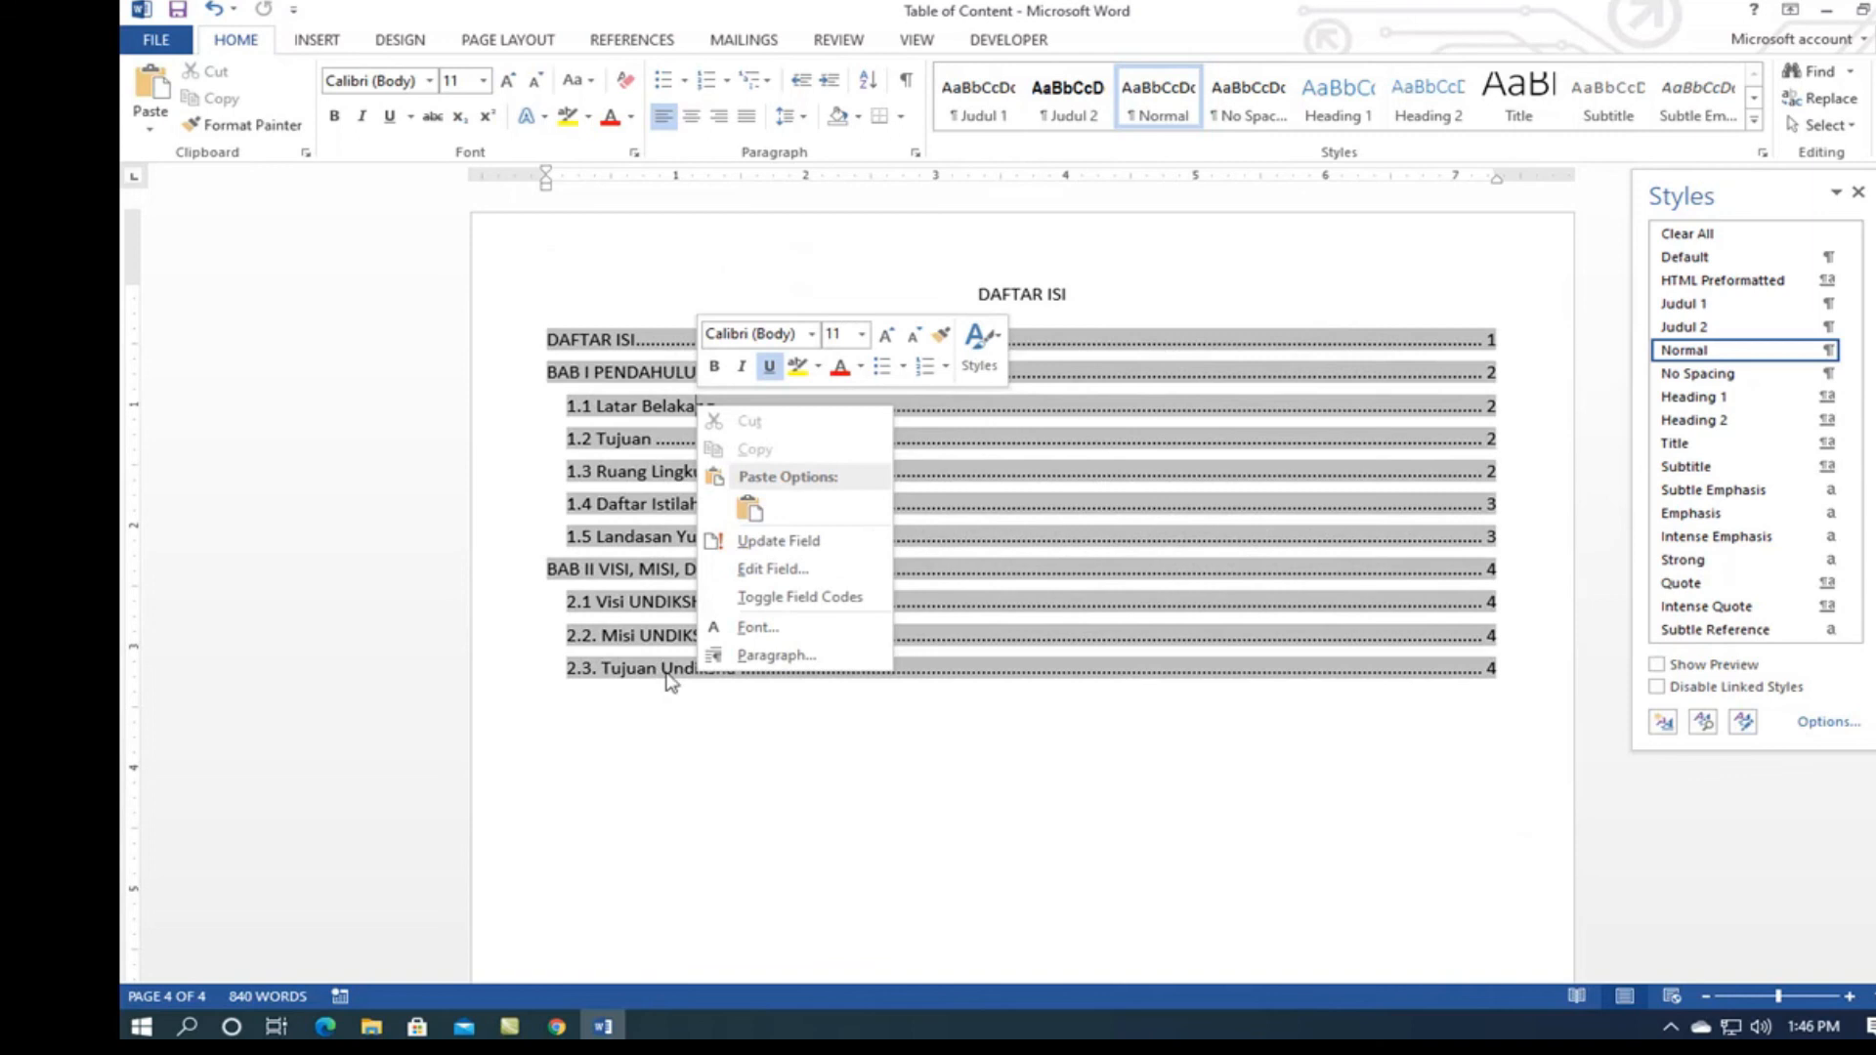
{"action": "left_click", "coordinate": [817, 543]}
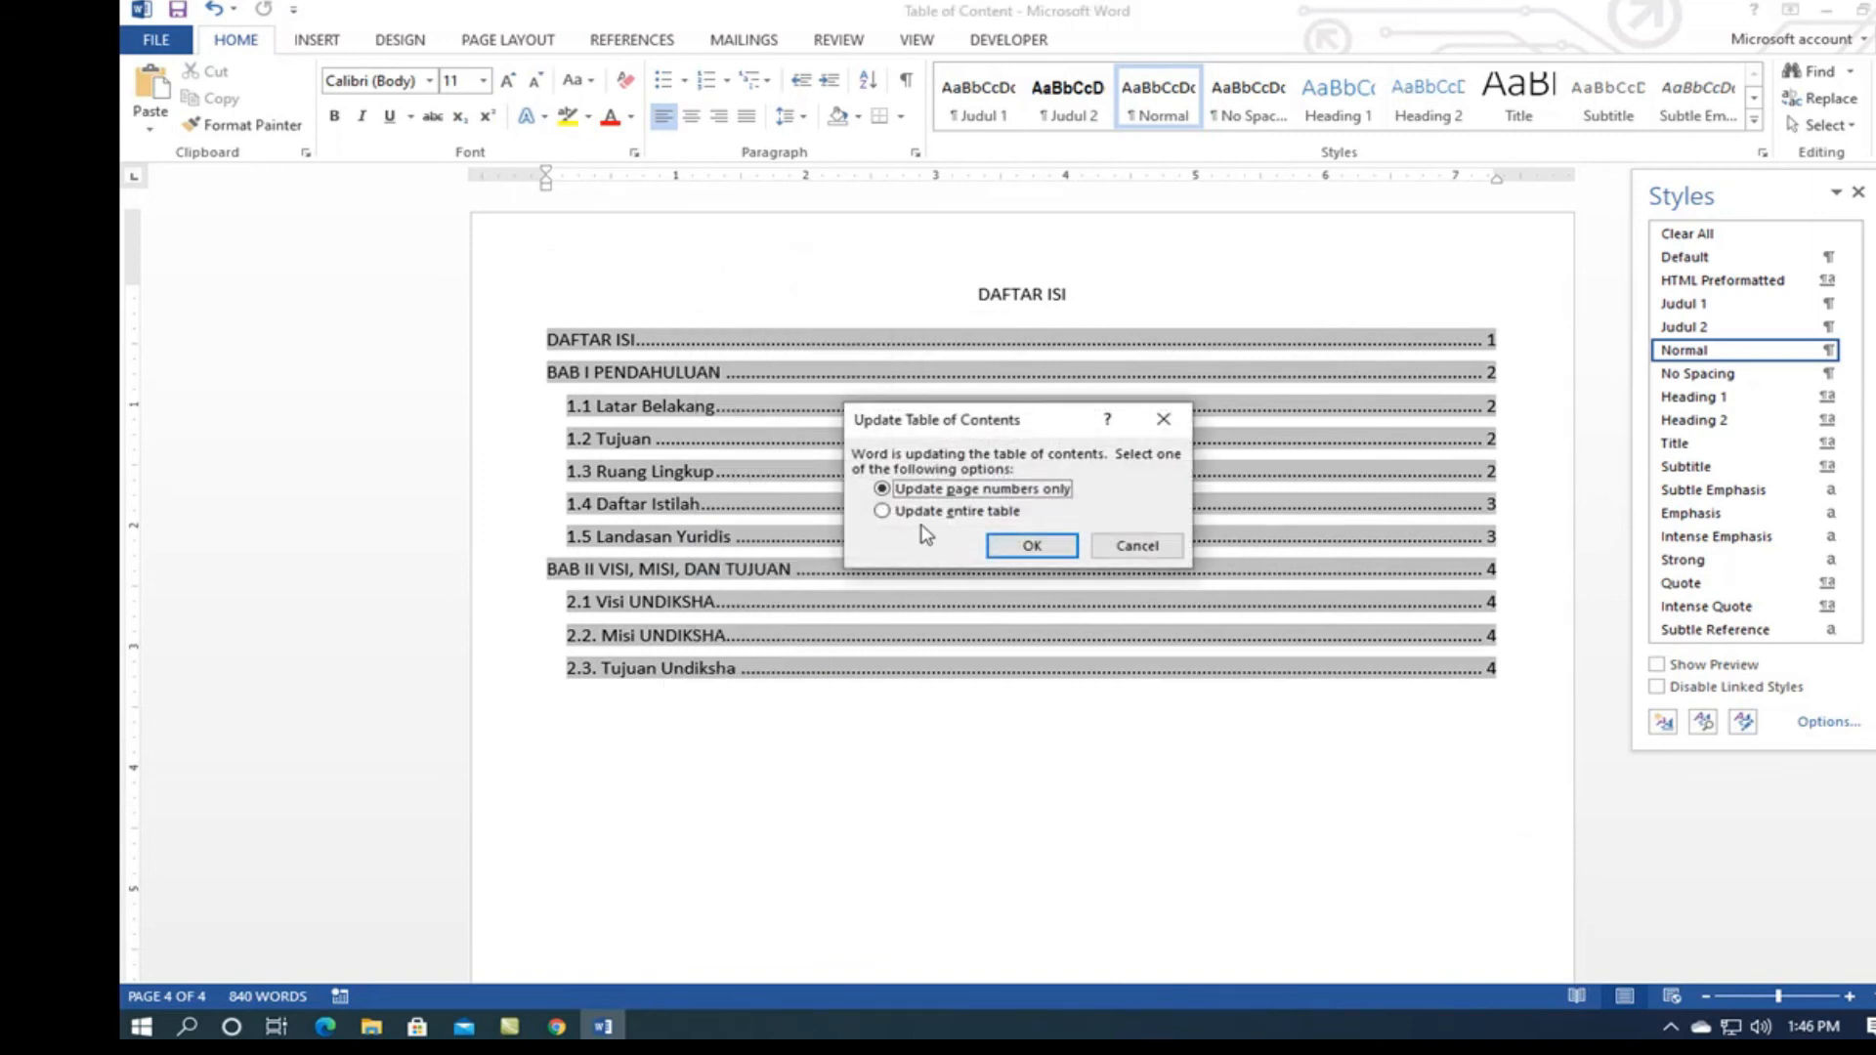
{"action": "left_click", "coordinate": [883, 511]}
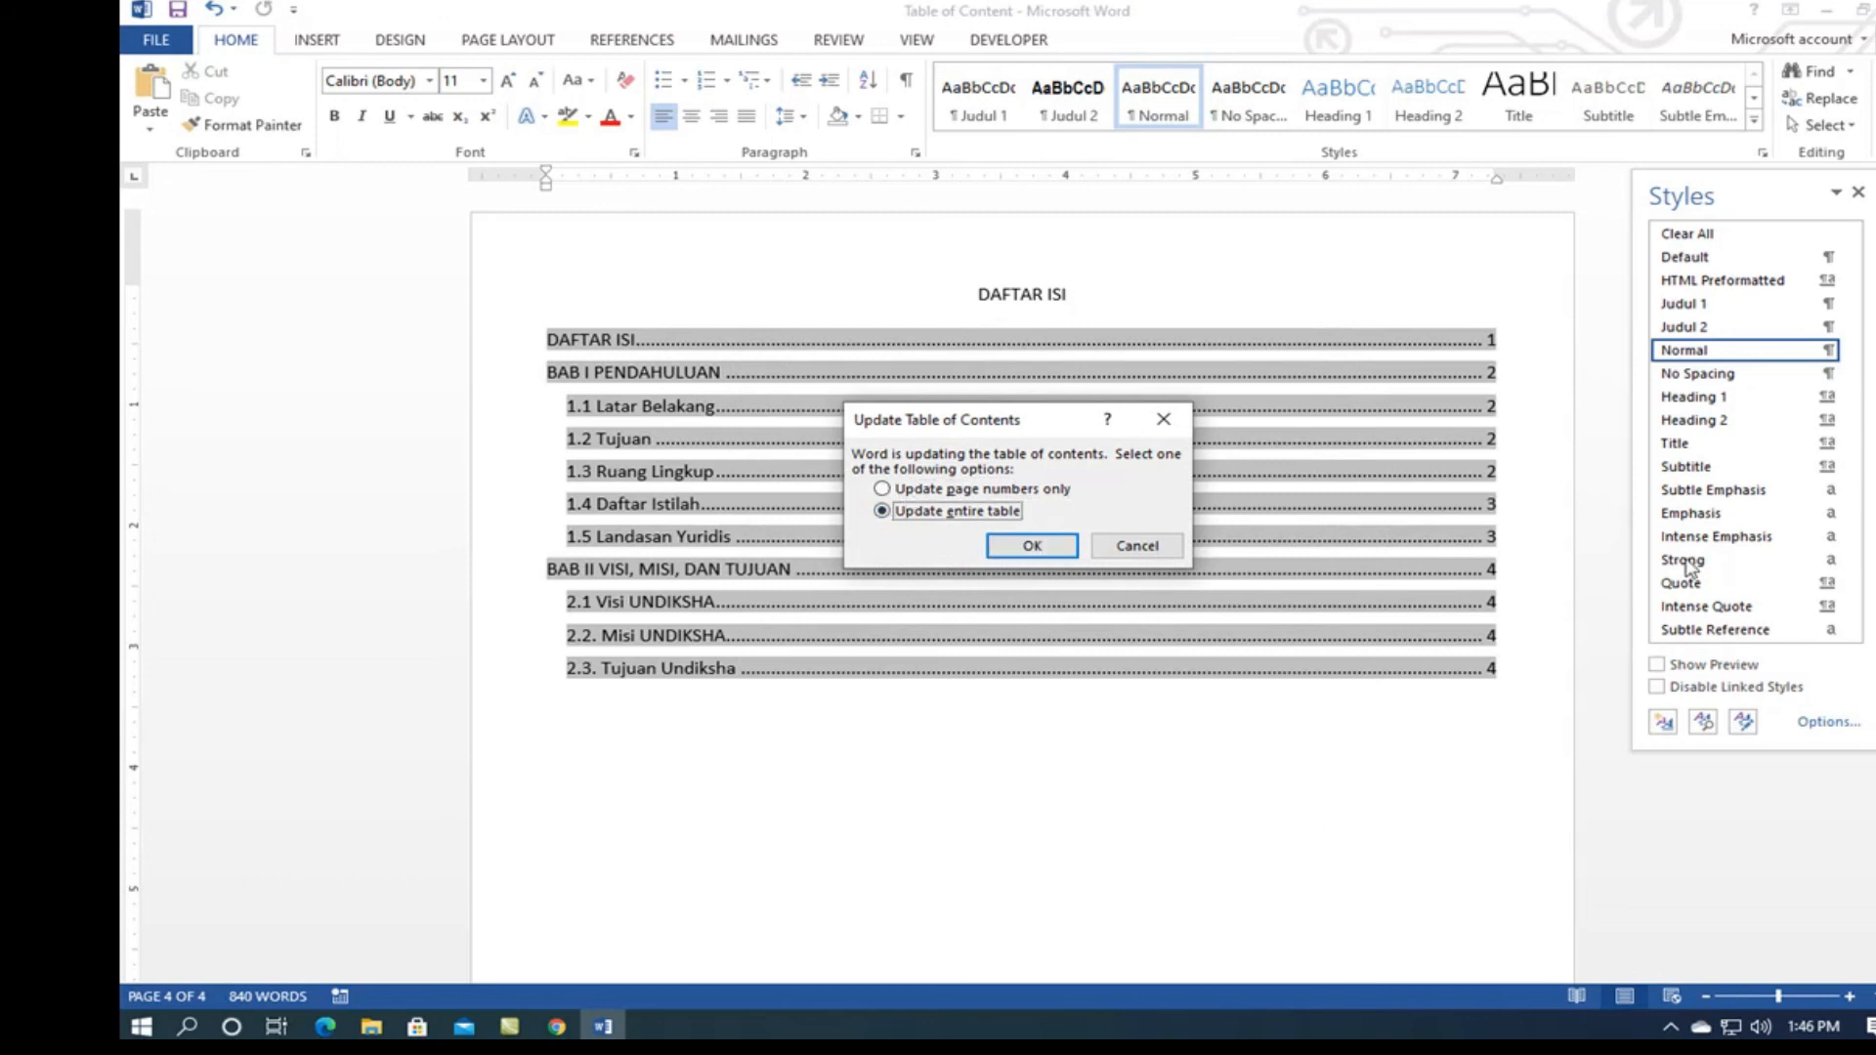
{"action": "left_click", "coordinate": [1133, 543]}
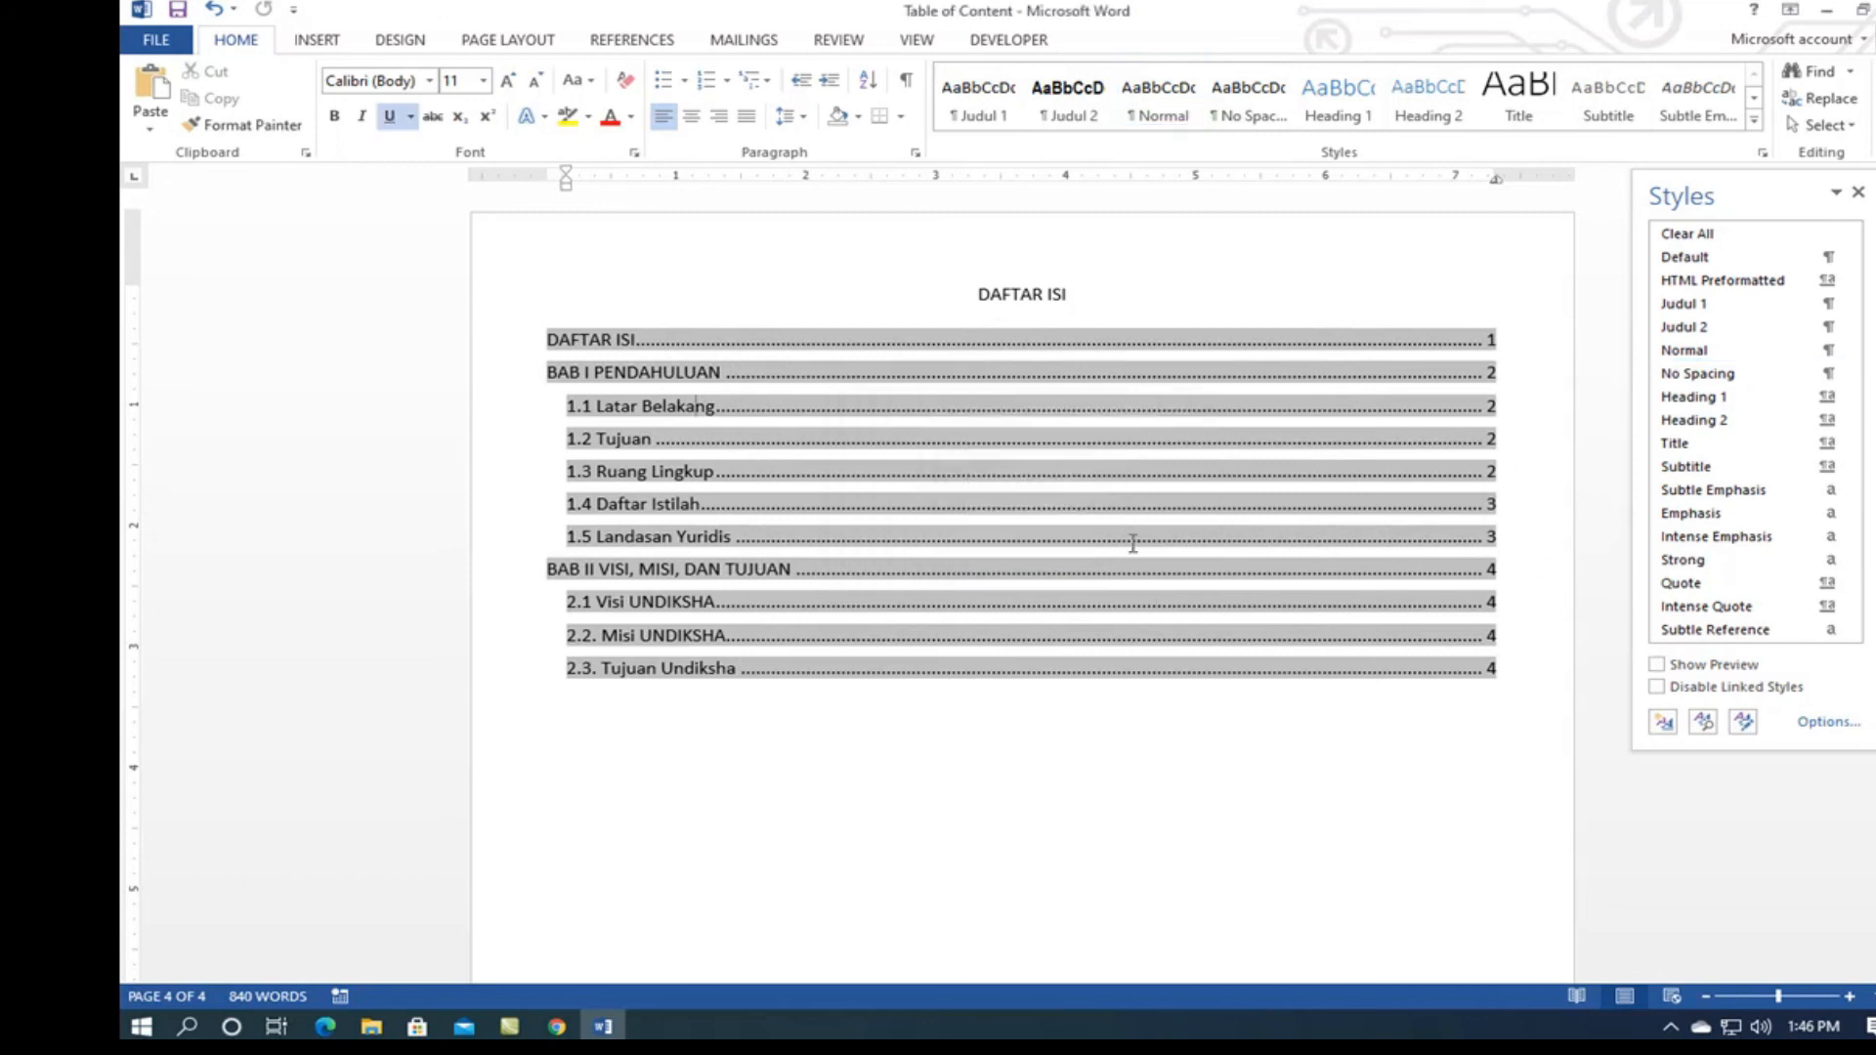